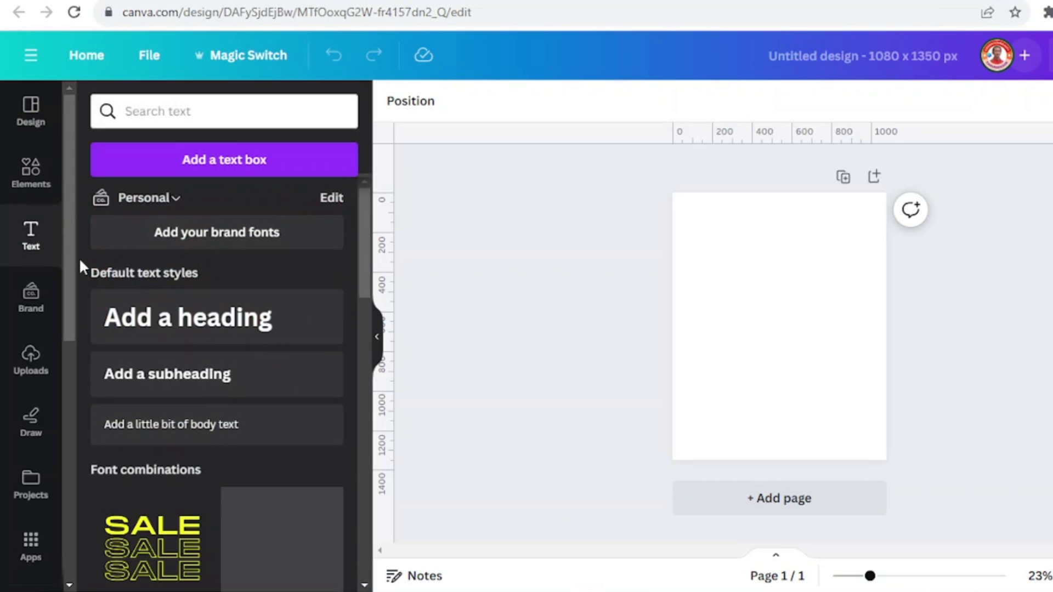
# - Add a heading in the Bebas Neue font reading "DRIP TEXT EFFECT", with each word on its own line
pyautogui.click(183, 323)
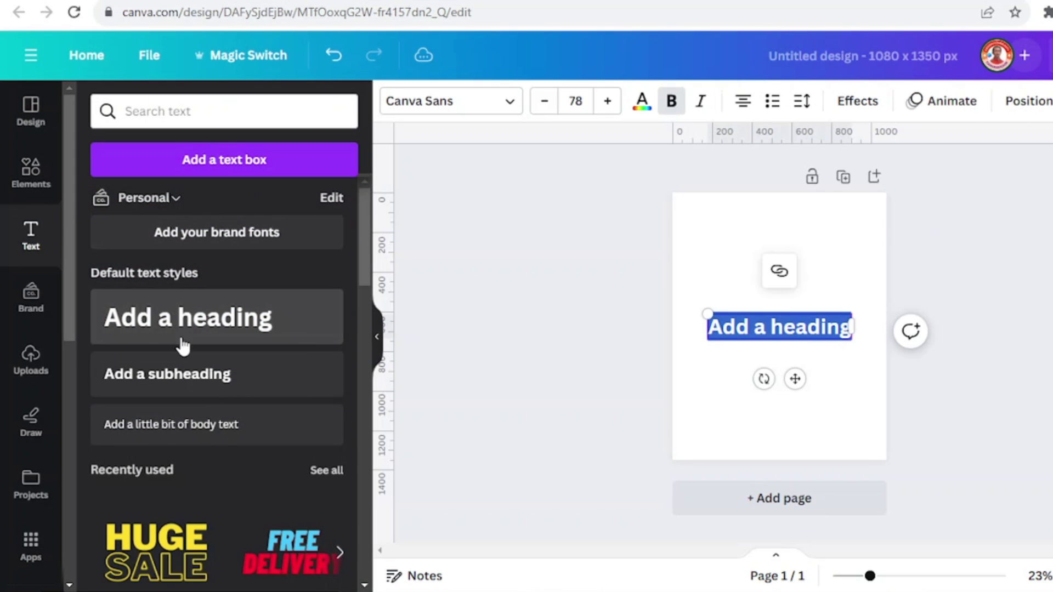
pyautogui.click(456, 116)
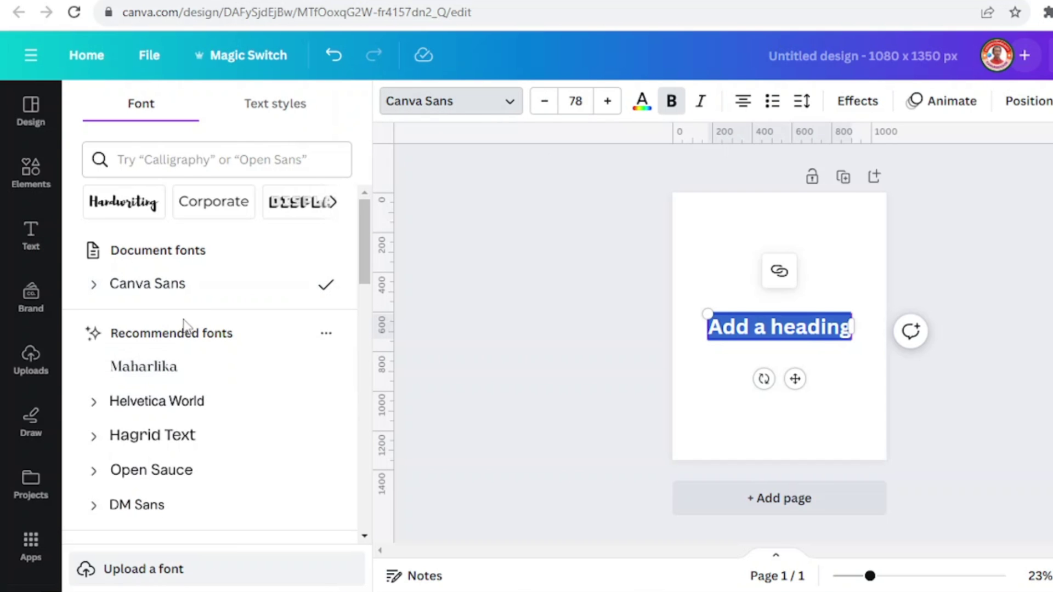
pyautogui.click(169, 165)
pyautogui.write('bebas')
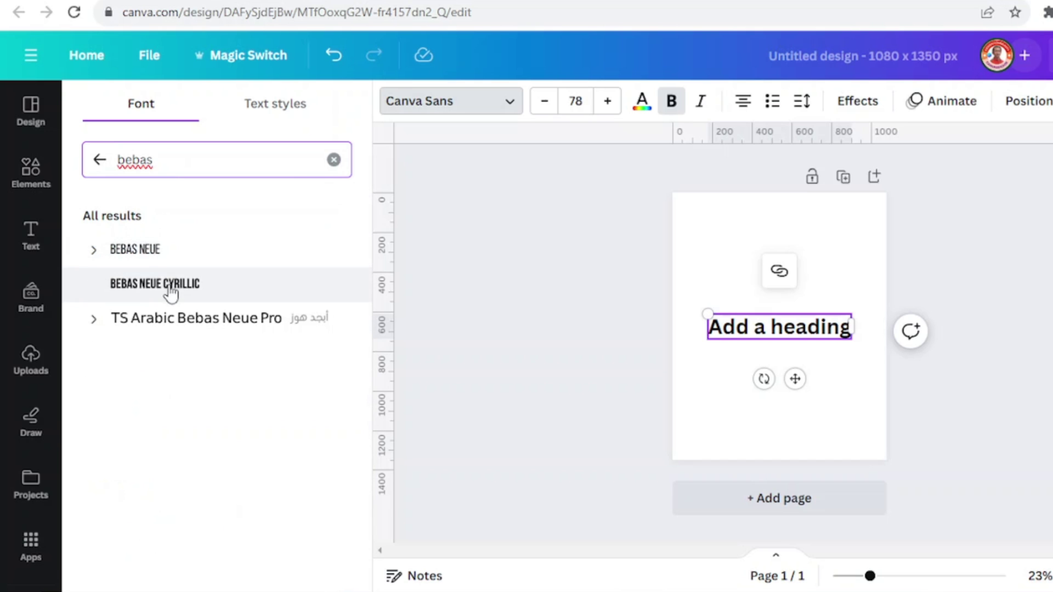
pyautogui.click(164, 257)
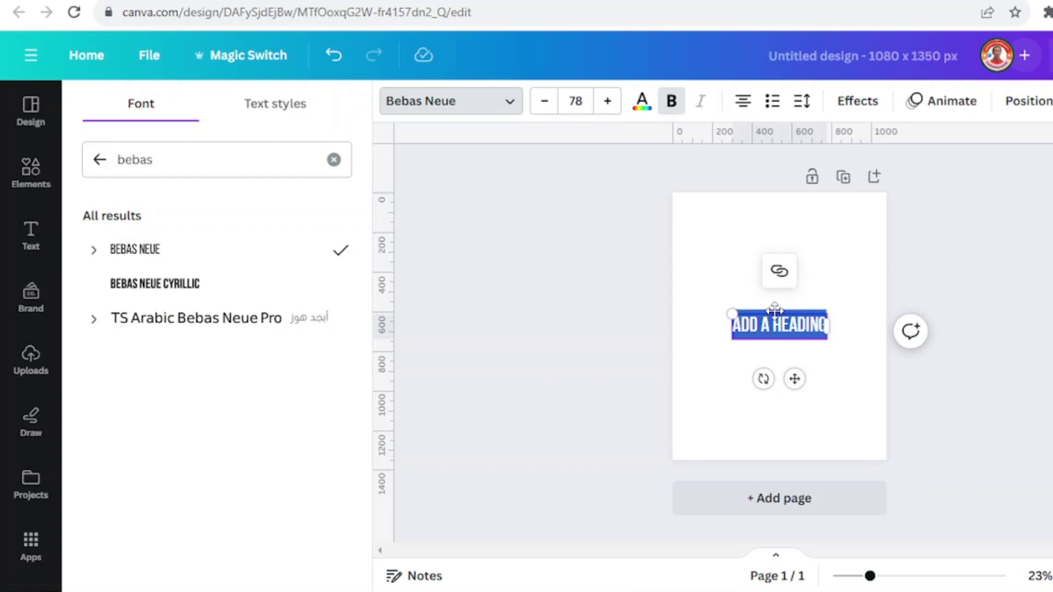
pyautogui.write('DRIP TEXT EFFECT')
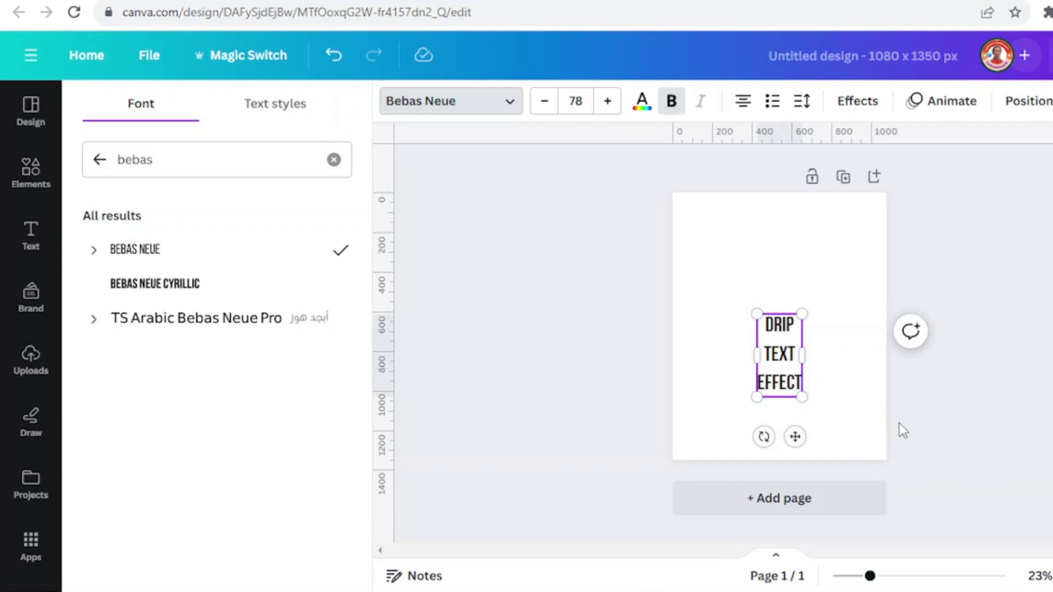
# - Set the heading's line spacing to 1.06 and enlarge the text box to font size 213
pyautogui.hotkey('ctrl', 'a')
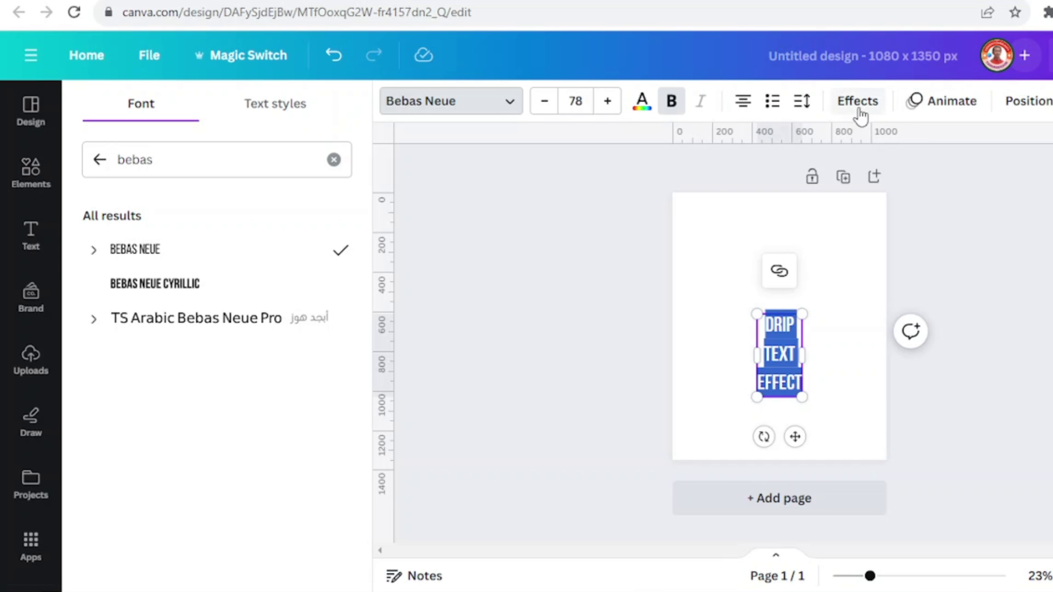
pyautogui.click(804, 104)
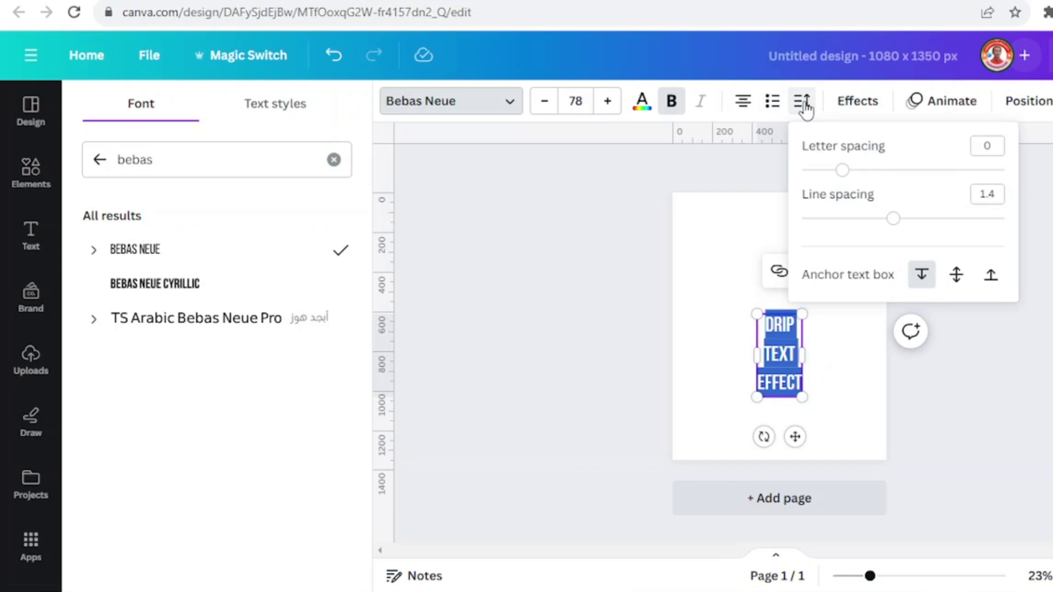
pyautogui.moveTo(893, 220); pyautogui.dragTo(859, 219)
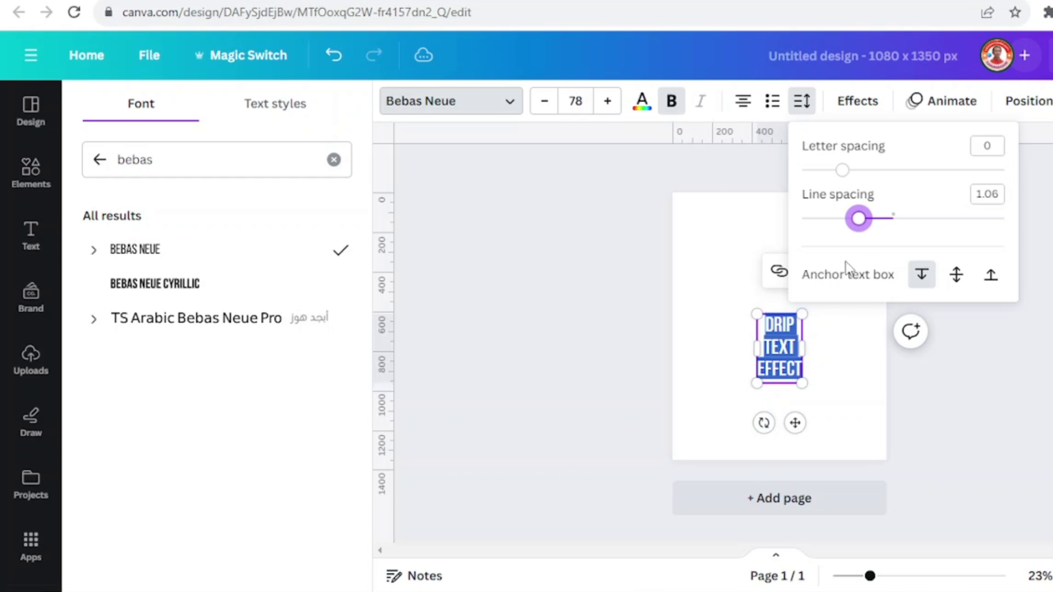
pyautogui.moveTo(757, 314); pyautogui.dragTo(710, 245)
pyautogui.moveTo(801, 382); pyautogui.dragTo(834, 433)
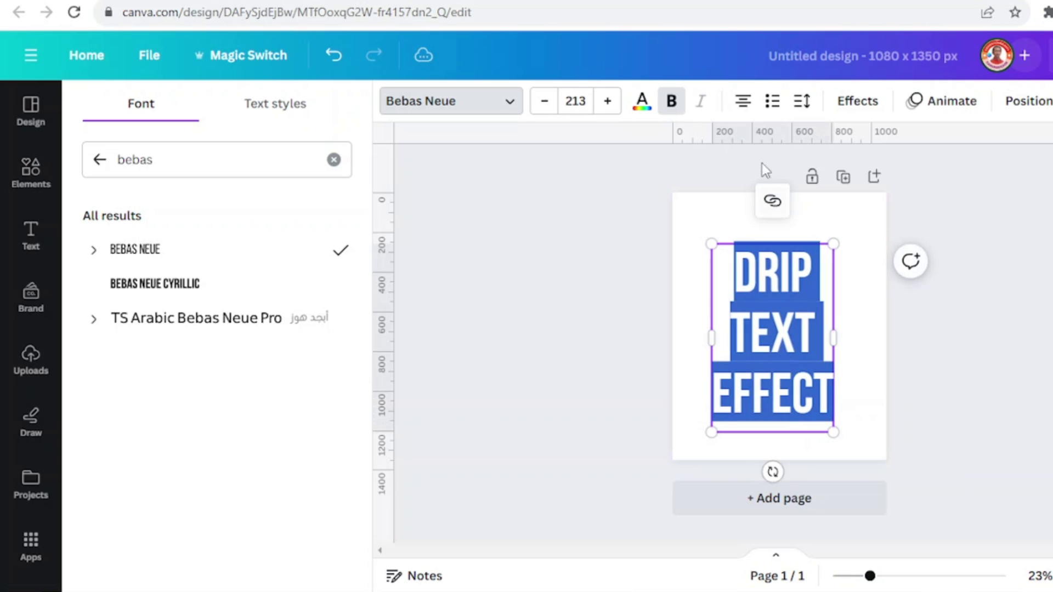
# - Left-align the heading and tighten its line spacing to 0.94
pyautogui.click(742, 104)
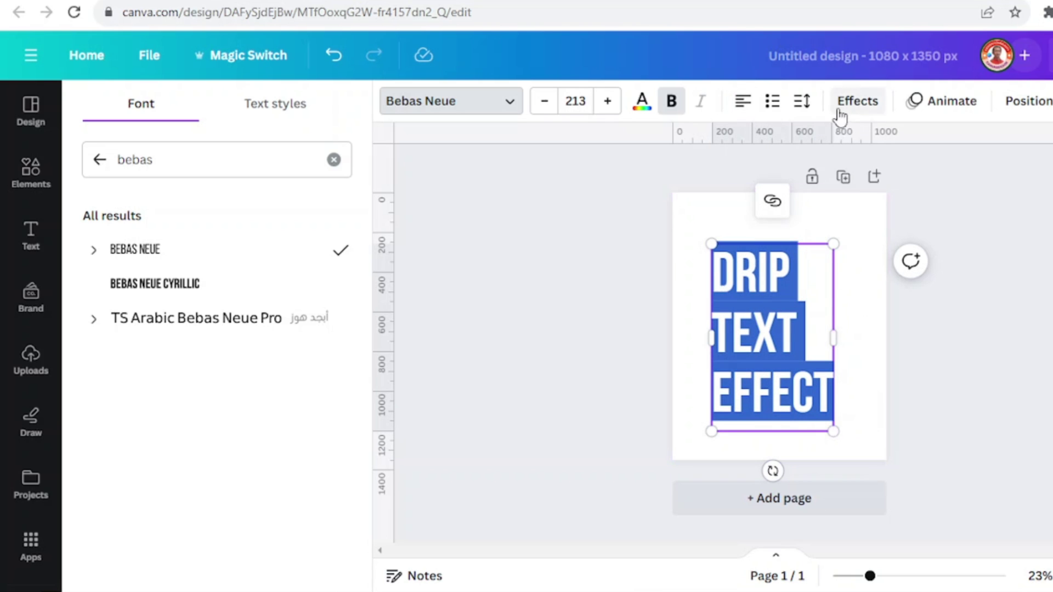
pyautogui.click(802, 101)
pyautogui.moveTo(860, 222); pyautogui.dragTo(846, 223)
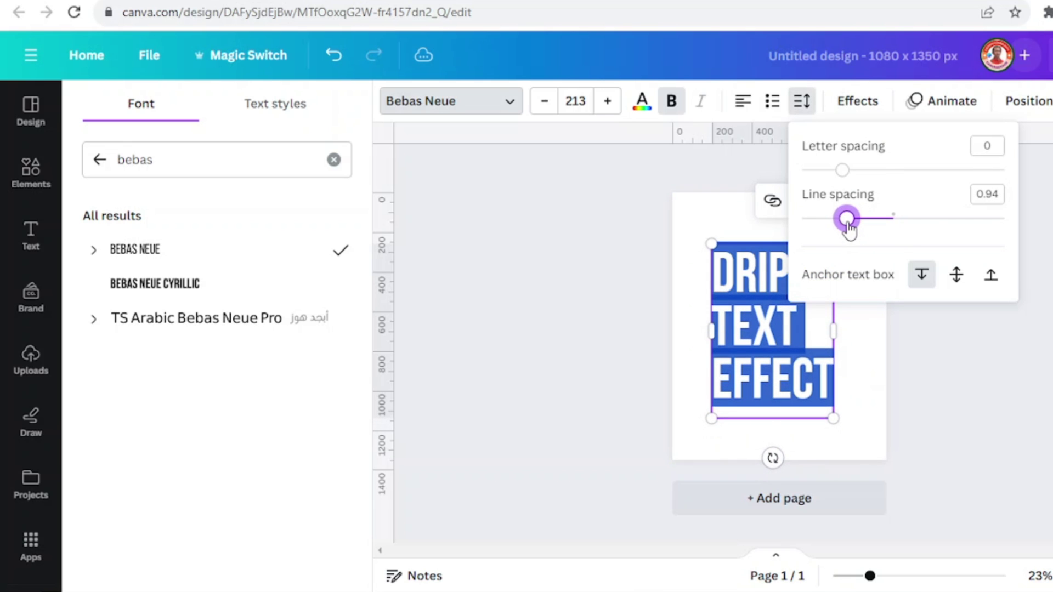
pyautogui.click(865, 349)
pyautogui.click(823, 381)
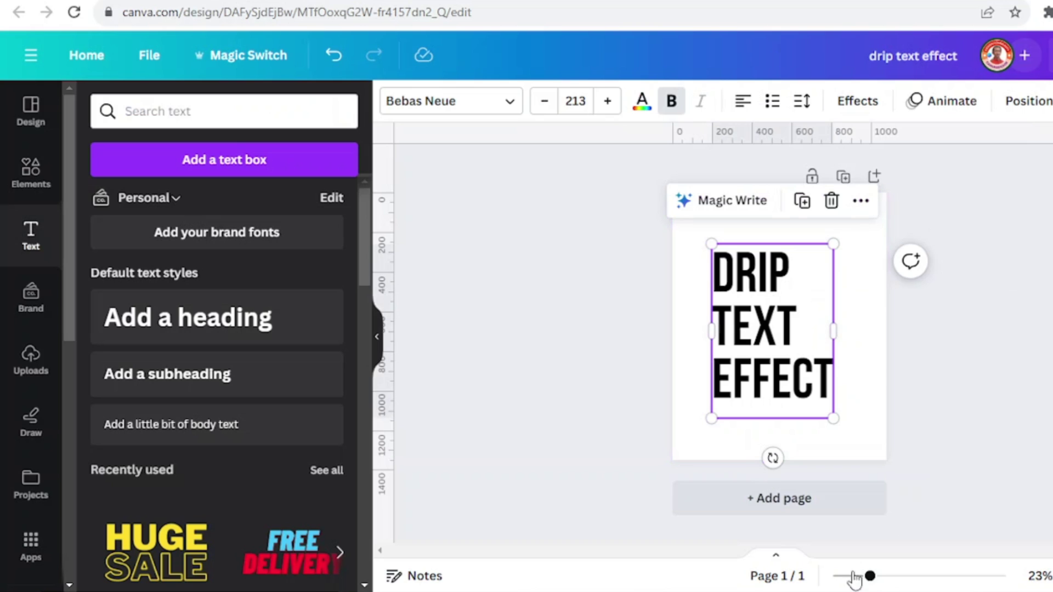
# - Nudge the heading text box slightly to the right on the page
pyautogui.moveTo(872, 579); pyautogui.dragTo(891, 576)
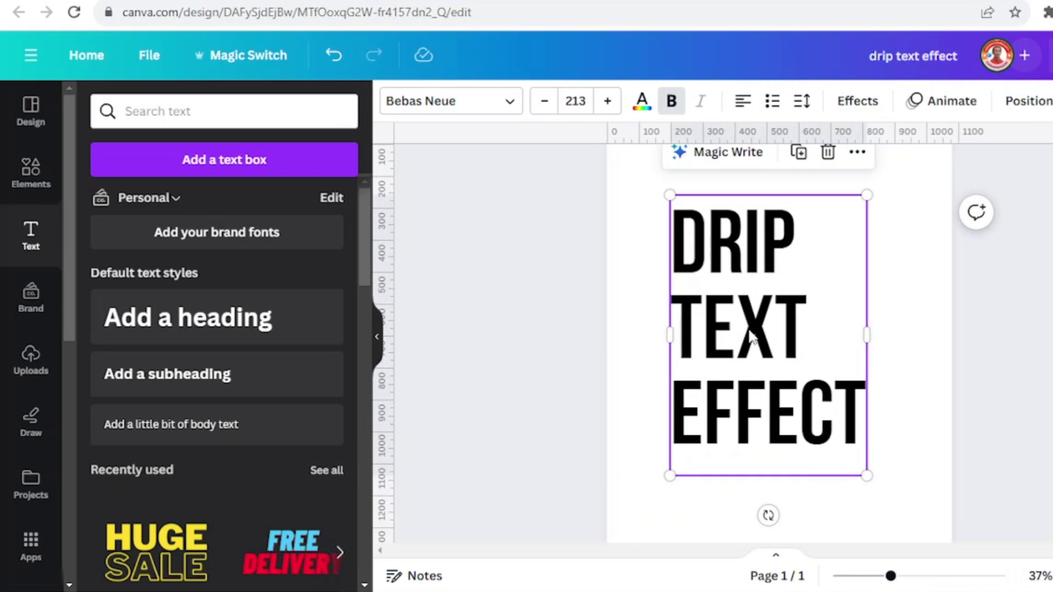
pyautogui.click(743, 313)
pyautogui.click(936, 320)
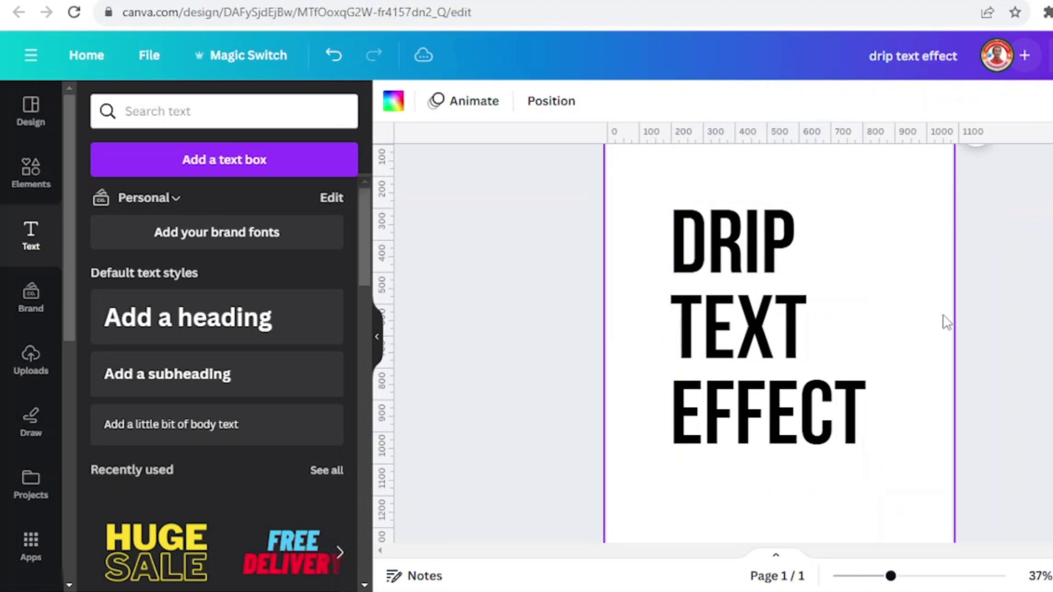
pyautogui.moveTo(786, 351); pyautogui.dragTo(790, 347)
# - Add a square shape to the page and fill it with the default yellow
pyautogui.click(35, 188)
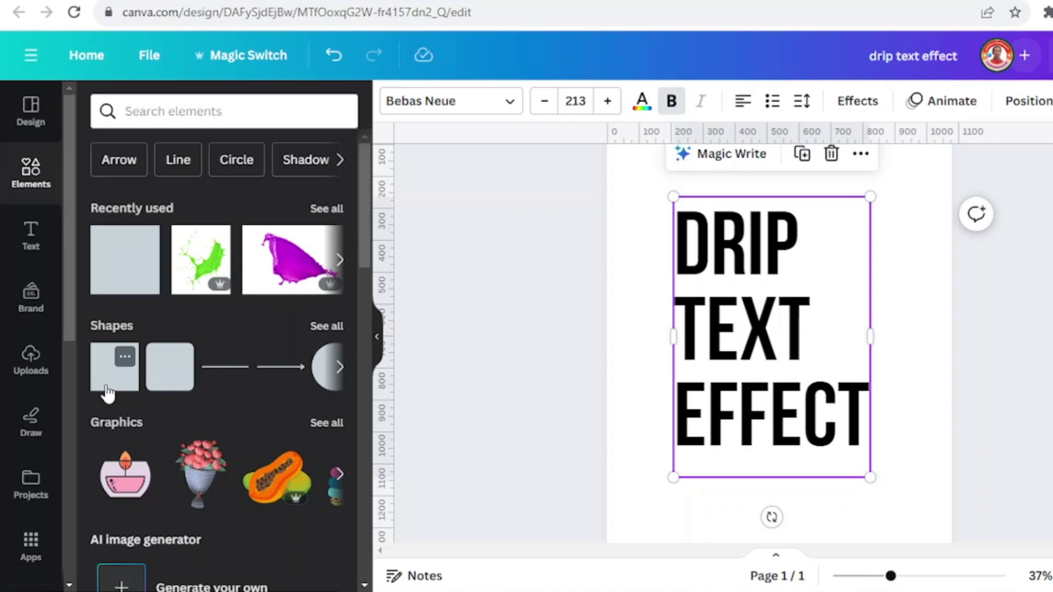
pyautogui.click(108, 393)
pyautogui.click(478, 102)
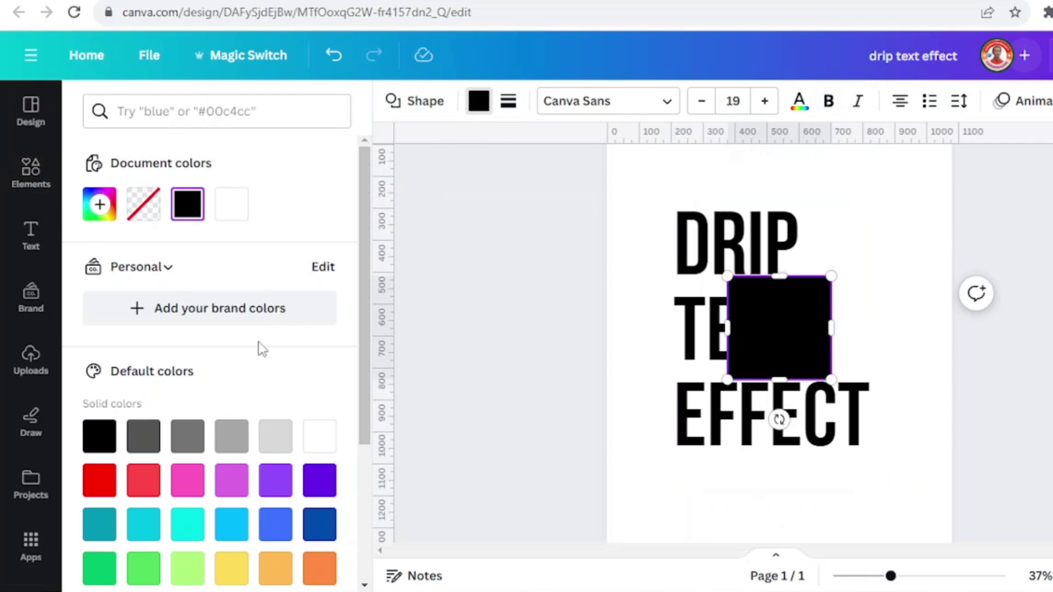
pyautogui.click(234, 571)
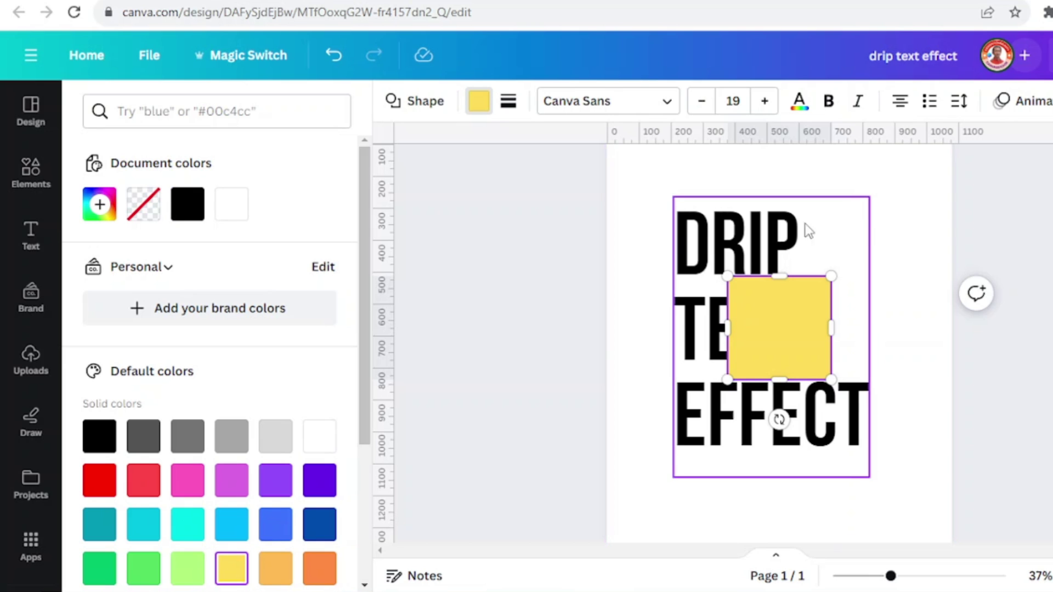
# - Enlarge the yellow square into a rectangle that covers all three lines of the heading
pyautogui.moveTo(727, 276); pyautogui.dragTo(666, 196)
pyautogui.moveTo(829, 379); pyautogui.dragTo(879, 453)
pyautogui.rightClick(840, 319)
pyautogui.press('Escape')
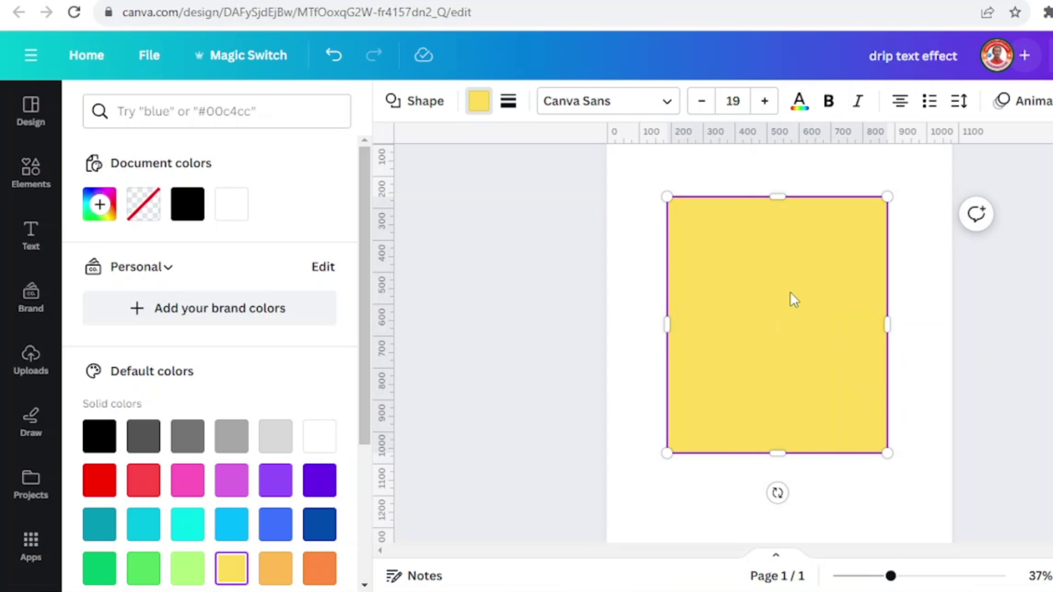
# - Send the yellow rectangle to the back so it lies behind the heading
pyautogui.rightClick(755, 268)
pyautogui.click(641, 207)
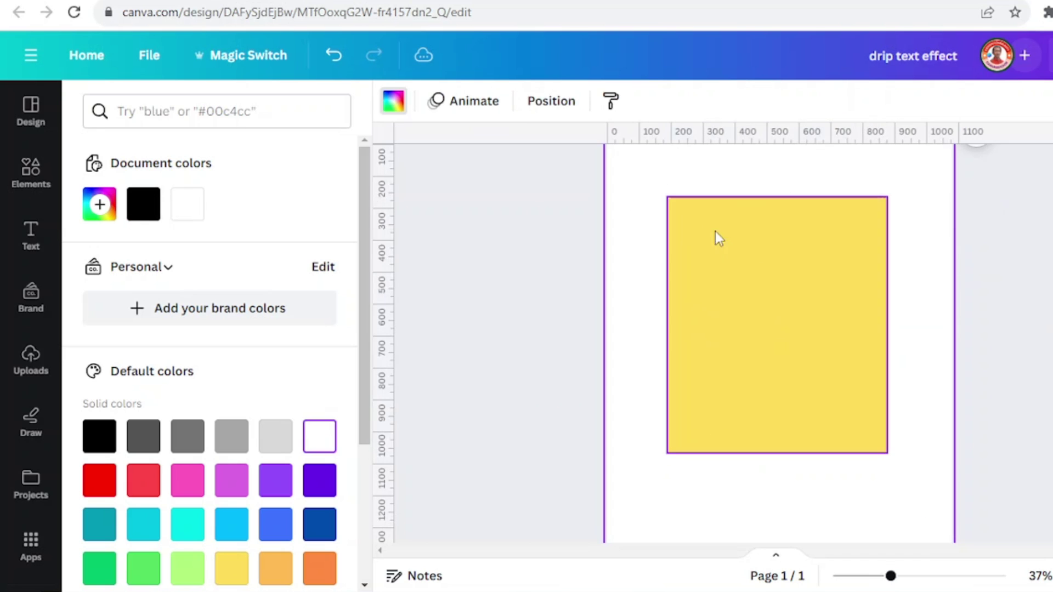
pyautogui.rightClick(719, 233)
pyautogui.moveTo(790, 341)
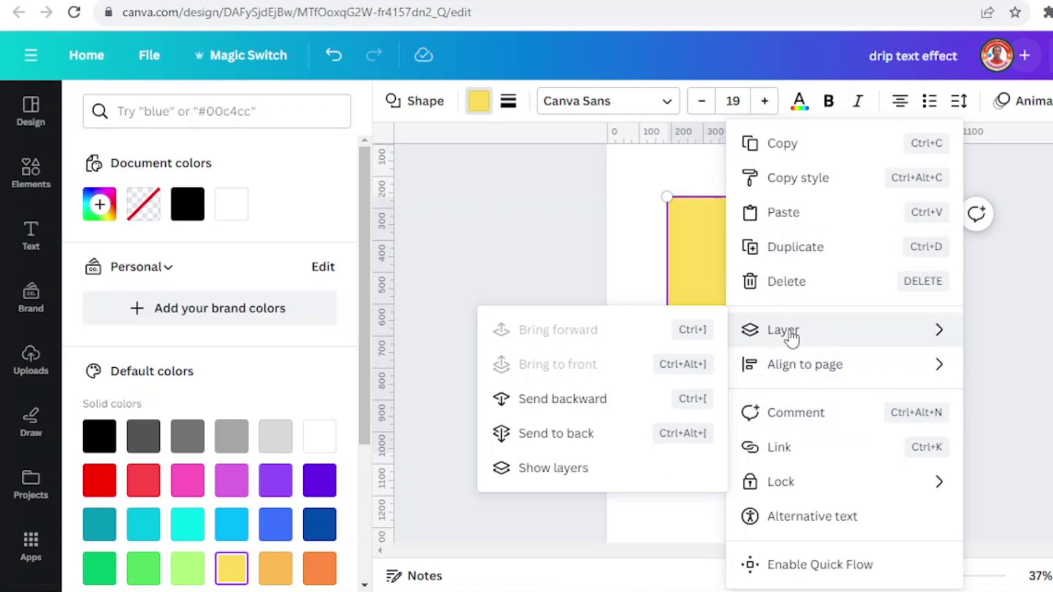
pyautogui.click(617, 433)
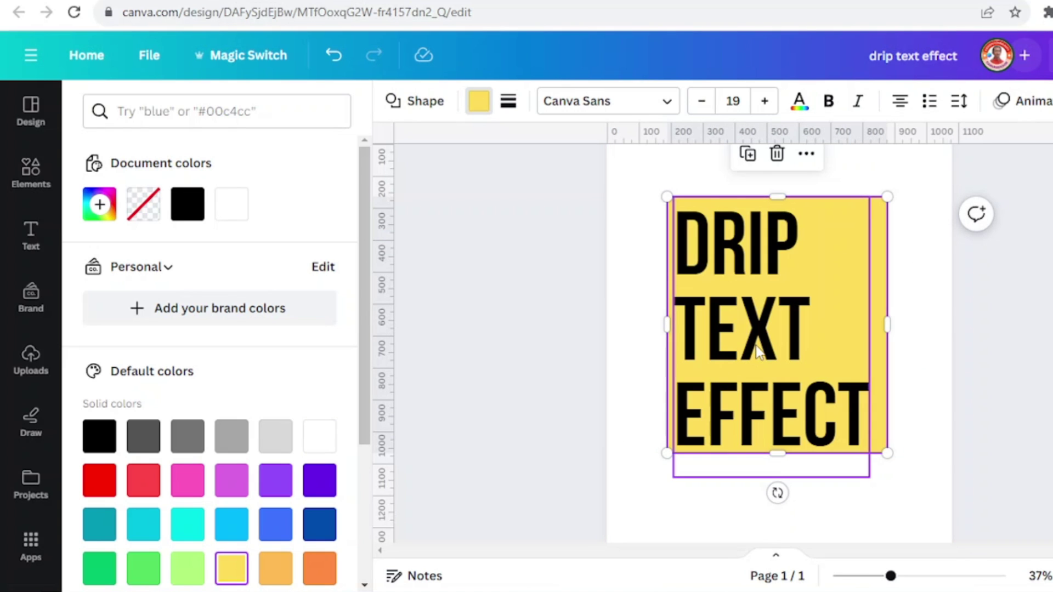
# - Change the heading's text color to white
pyautogui.click(818, 362)
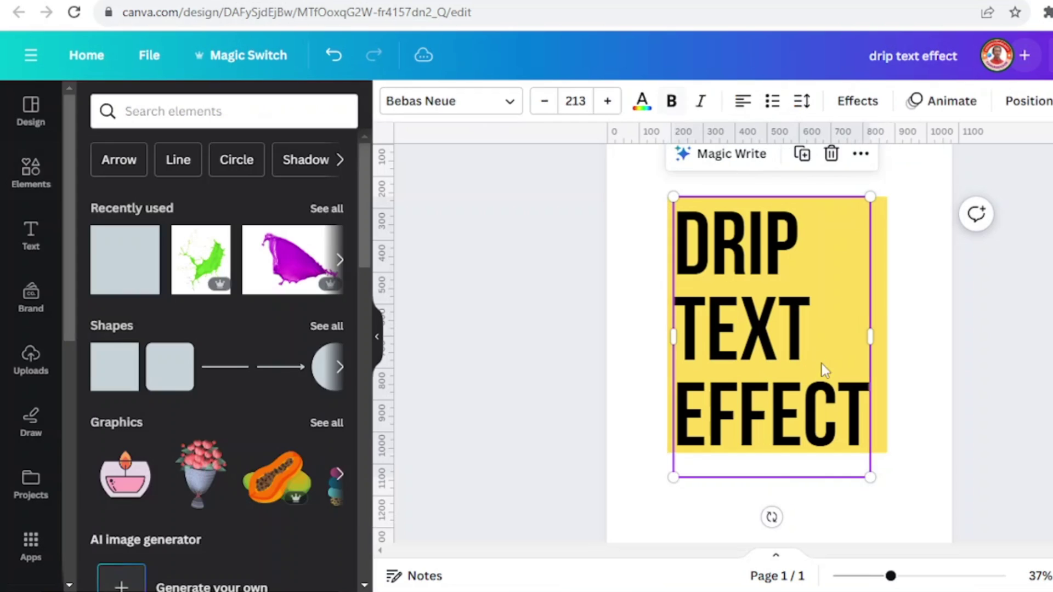
pyautogui.click(641, 101)
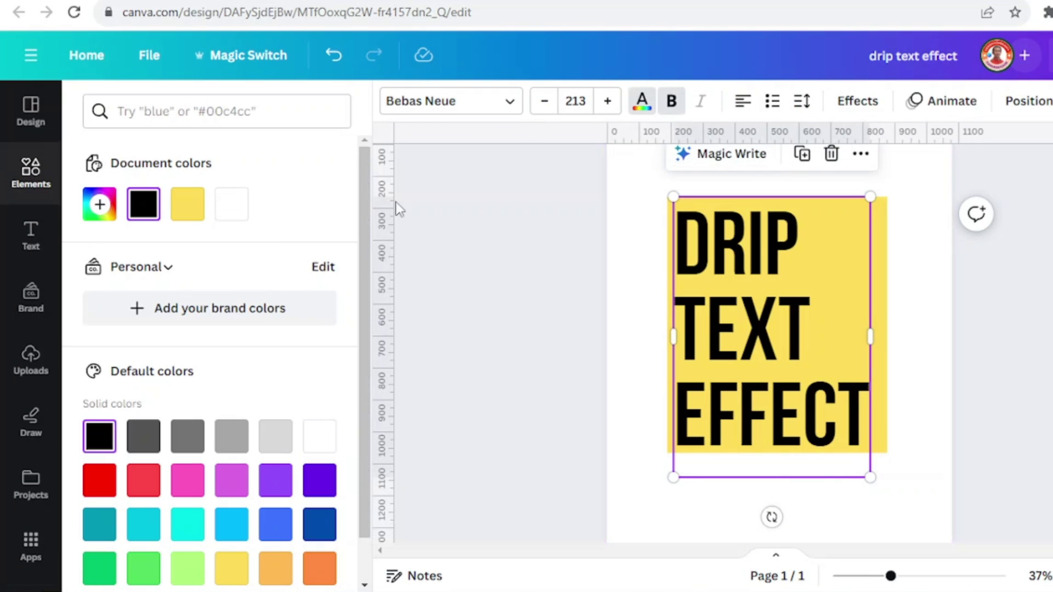
pyautogui.click(232, 210)
# - Stretch the yellow rectangle down to the bottom of the heading's text box and narrow it slightly at its right edge
pyautogui.click(884, 442)
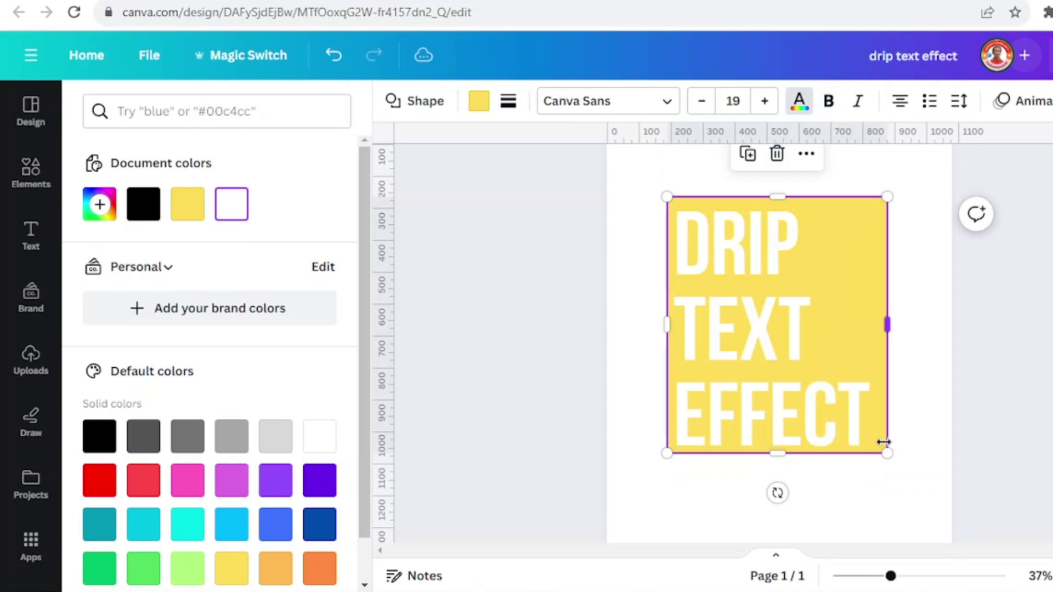
pyautogui.moveTo(788, 458); pyautogui.dragTo(779, 478)
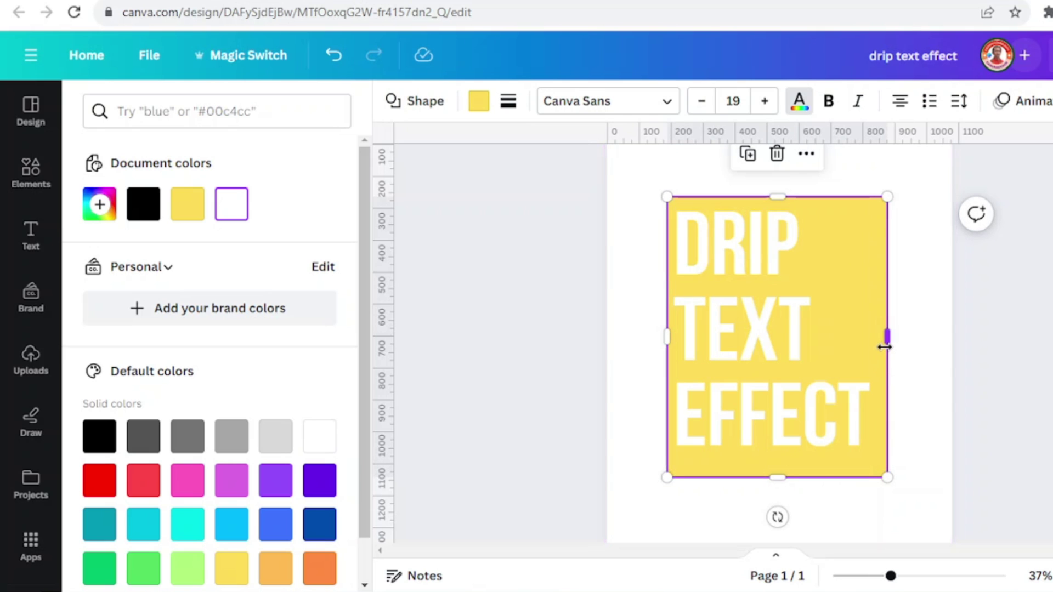
pyautogui.moveTo(885, 346); pyautogui.dragTo(883, 345)
# - Search the design elements for "drip"
pyautogui.click(30, 171)
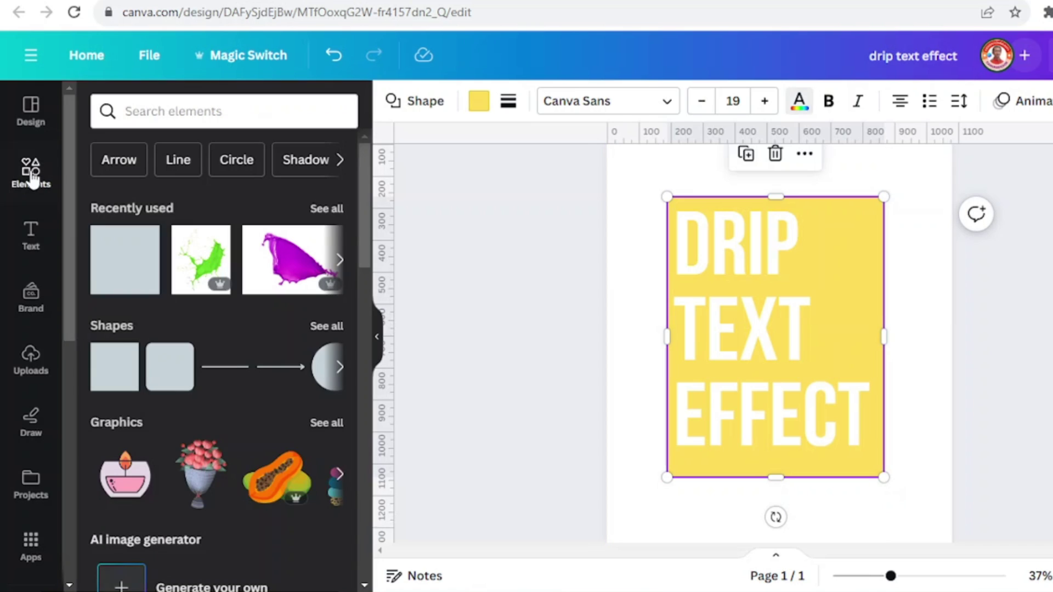
pyautogui.click(328, 210)
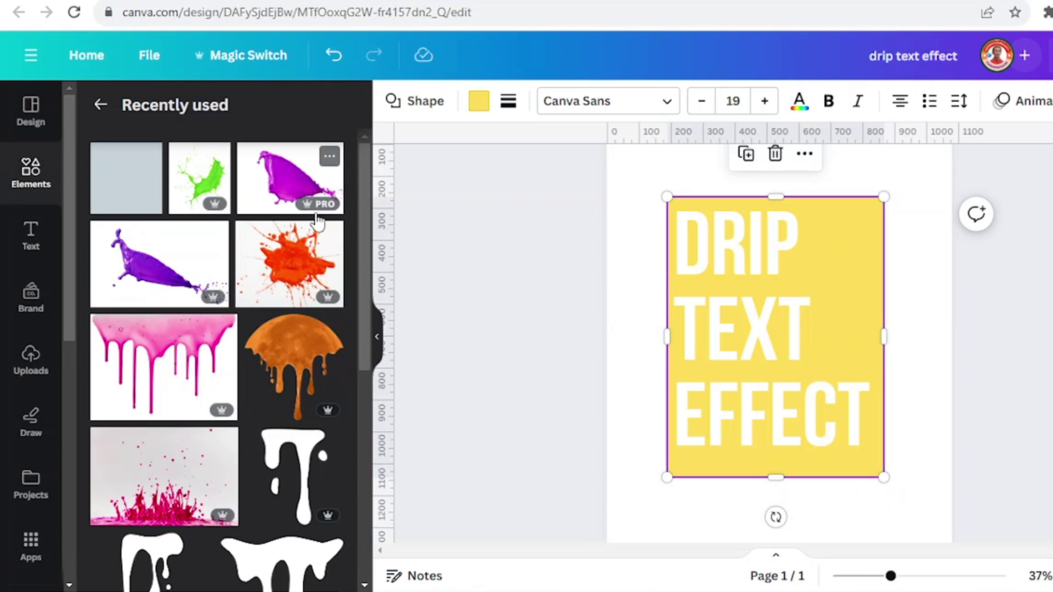
pyautogui.click(101, 110)
pyautogui.click(170, 113)
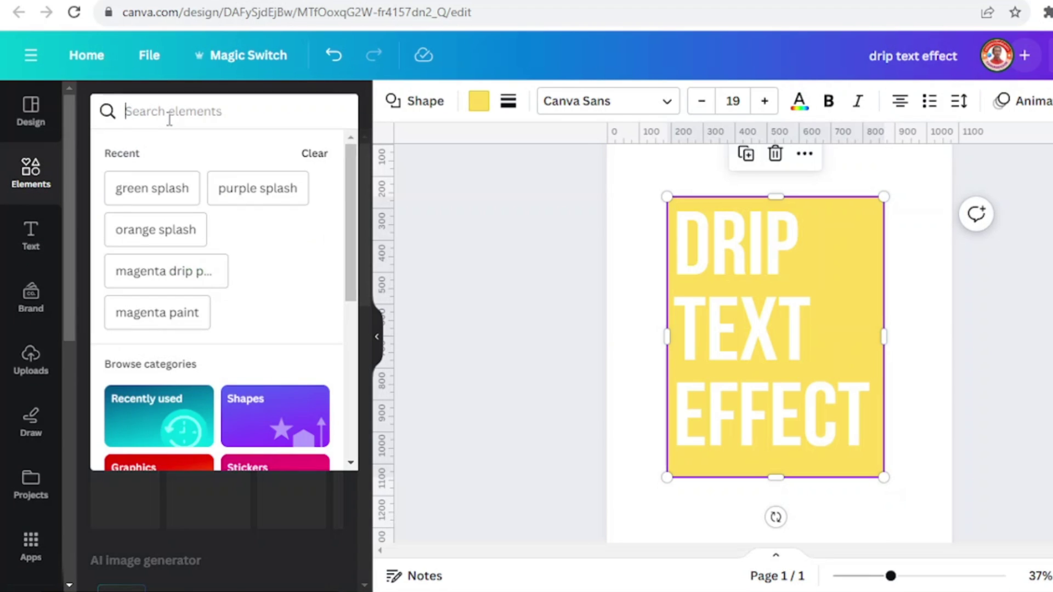
pyautogui.write('drip')
pyautogui.press('Return')
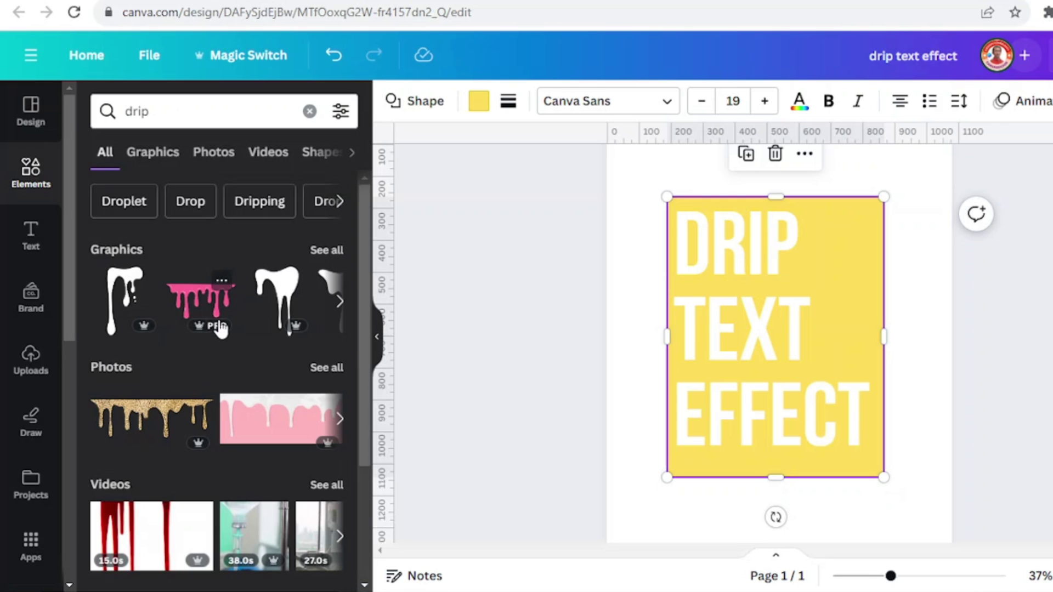
# - Add the first drip graphic from the search results and recolor it white
pyautogui.click(926, 579)
pyautogui.click(947, 577)
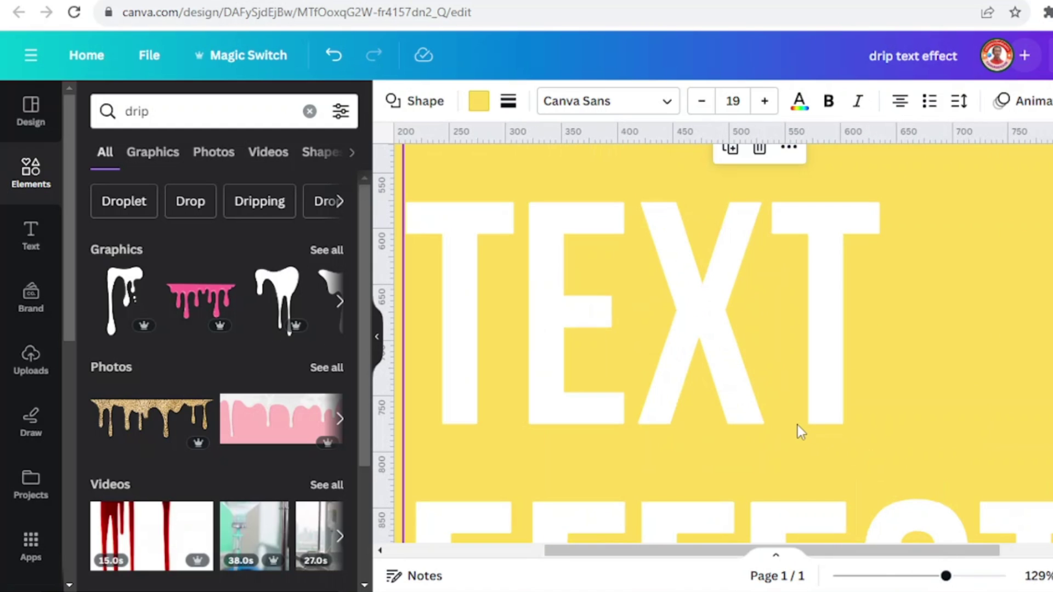
pyautogui.scroll(5, 798, 424)
pyautogui.hscroll(-4, 845, 560)
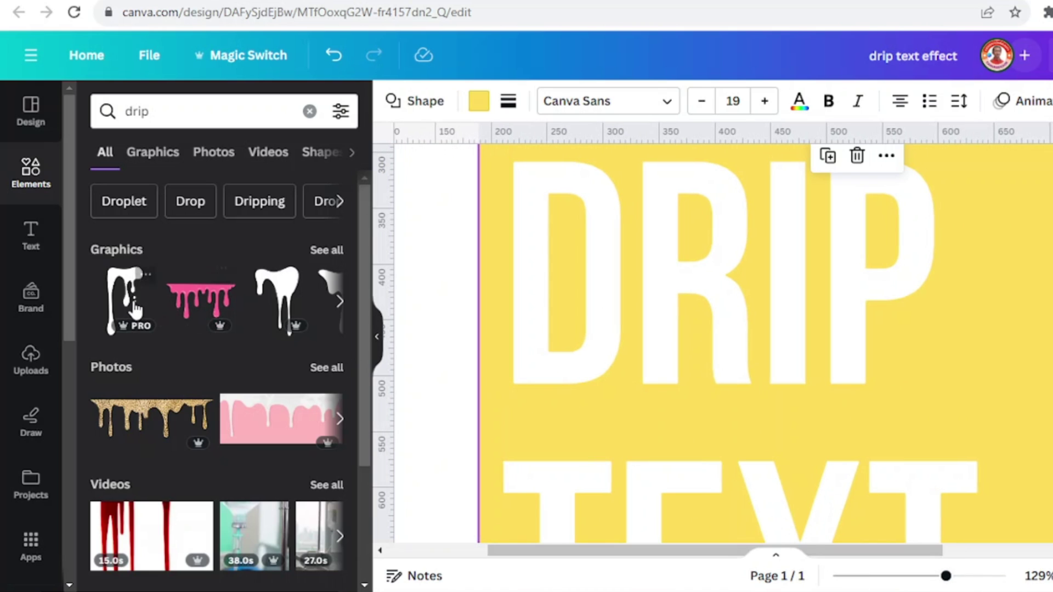
pyautogui.click(117, 291)
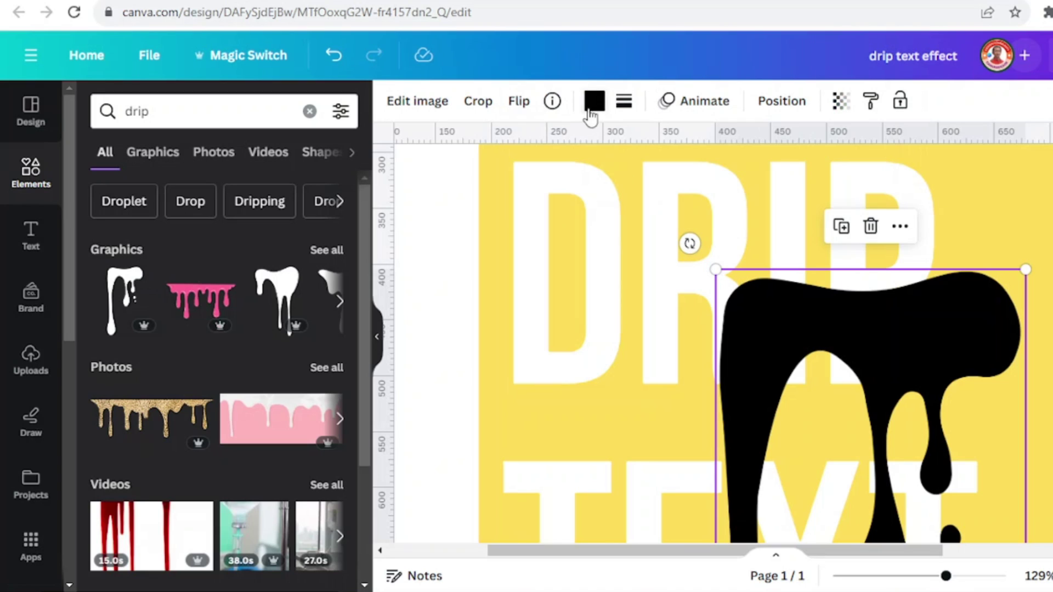
pyautogui.click(595, 101)
pyautogui.click(243, 215)
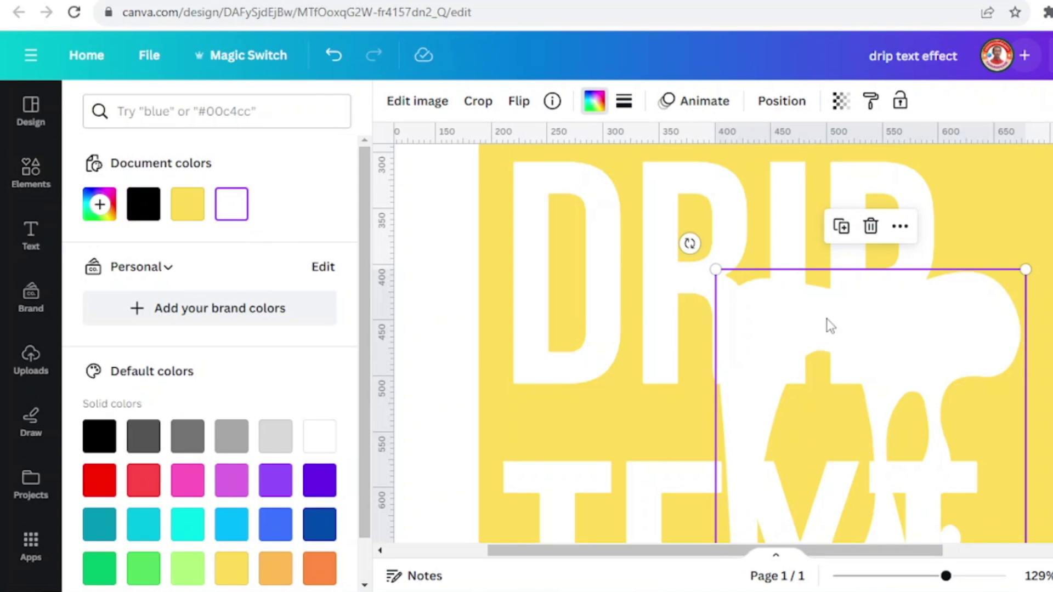
# - Shrink the white drip to hang below the D of DRIP, and place smaller copies inside the R's opening and below the I
pyautogui.moveTo(827, 325); pyautogui.dragTo(663, 257)
pyautogui.moveTo(862, 201); pyautogui.dragTo(682, 208)
pyautogui.click(529, 326)
pyautogui.moveTo(660, 318); pyautogui.dragTo(676, 282)
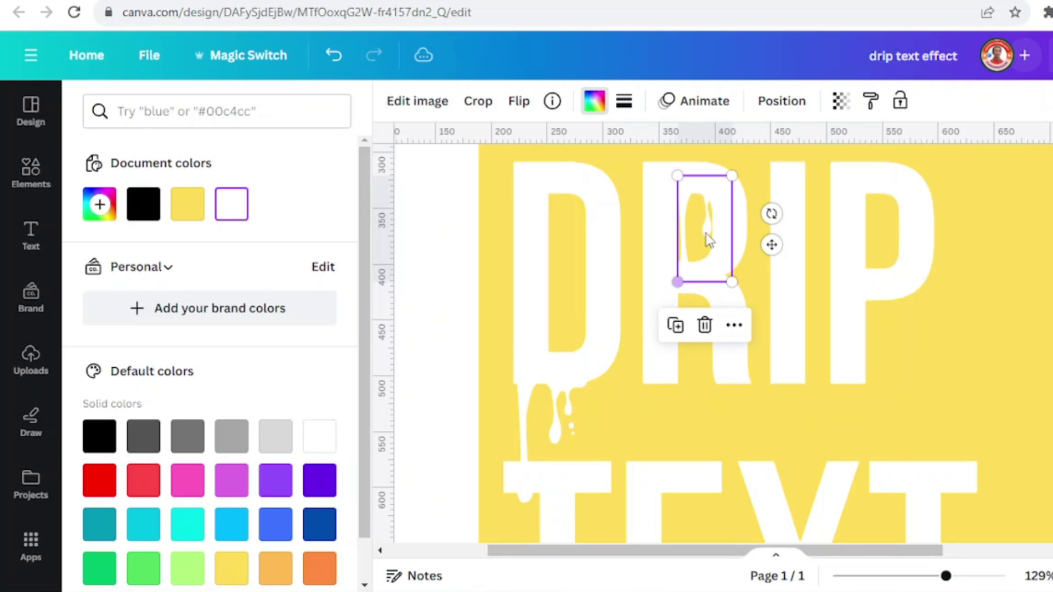
pyautogui.moveTo(698, 212); pyautogui.dragTo(817, 390)
pyautogui.moveTo(823, 341); pyautogui.dragTo(809, 369)
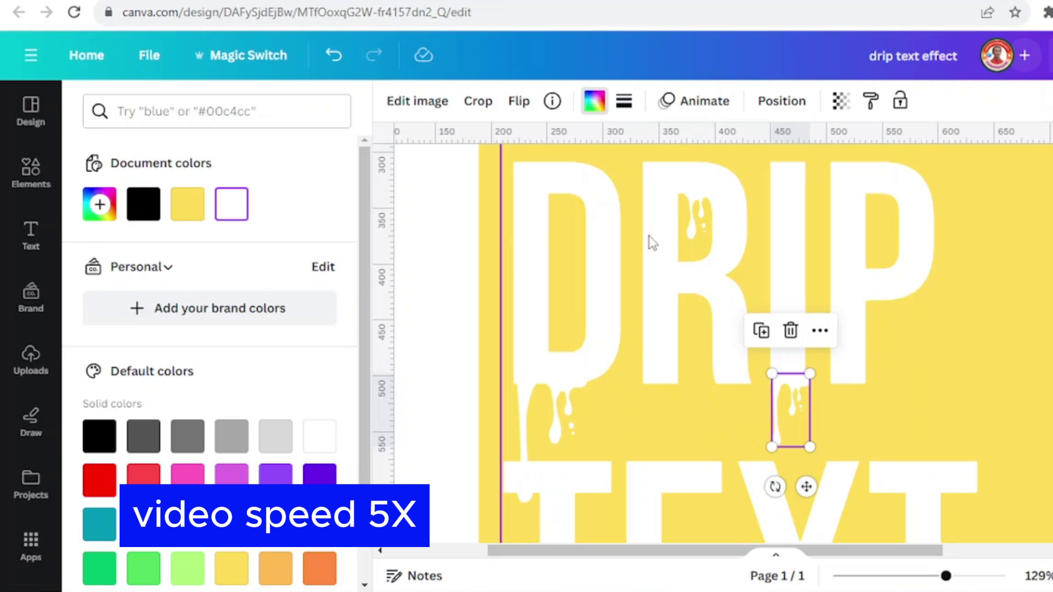
# - Place drip copies on the P and below the left arm of TEXT's last T, and a horizontally flipped copy below the E's middle arm
pyautogui.moveTo(793, 408); pyautogui.dragTo(893, 253)
pyautogui.click(859, 176)
pyautogui.moveTo(987, 355); pyautogui.dragTo(681, 354)
pyautogui.click(522, 102)
pyautogui.click(725, 338)
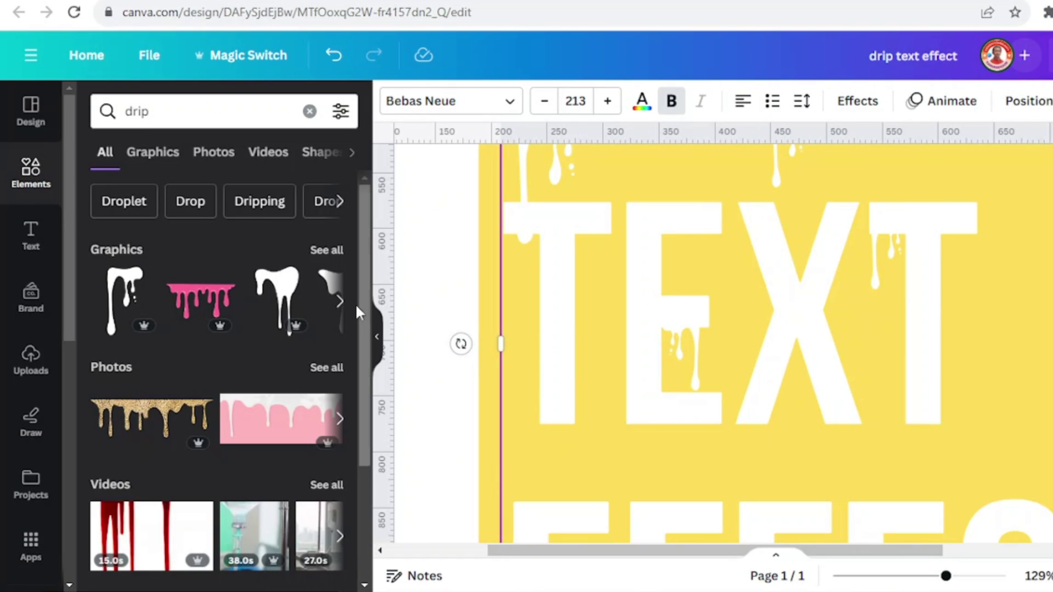
# - Add the "Dripping liquid silhouette" graphic from the full drip graphics results and recolor it white
pyautogui.click(327, 252)
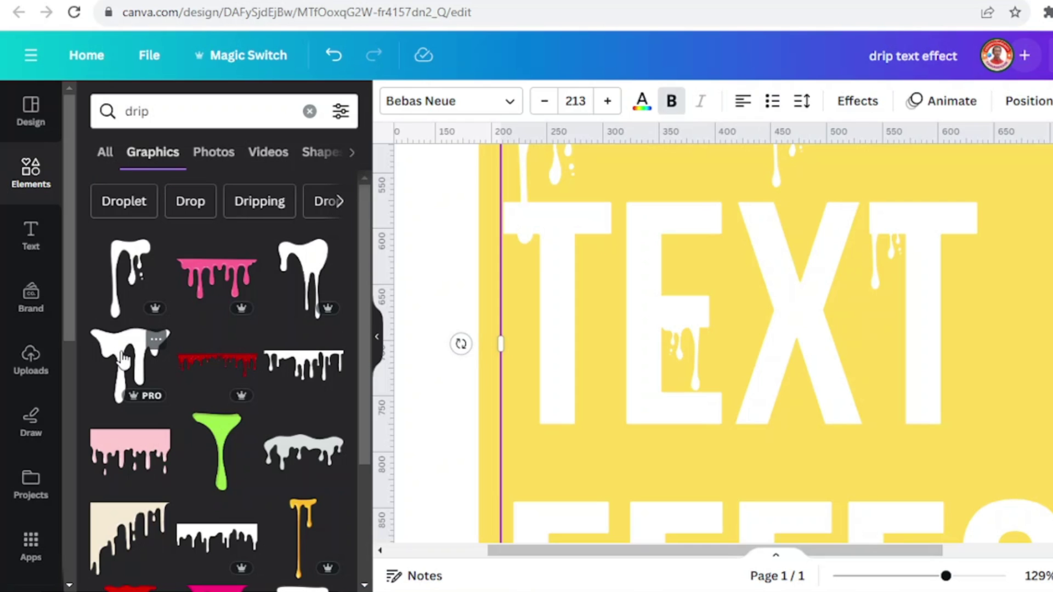
pyautogui.click(156, 340)
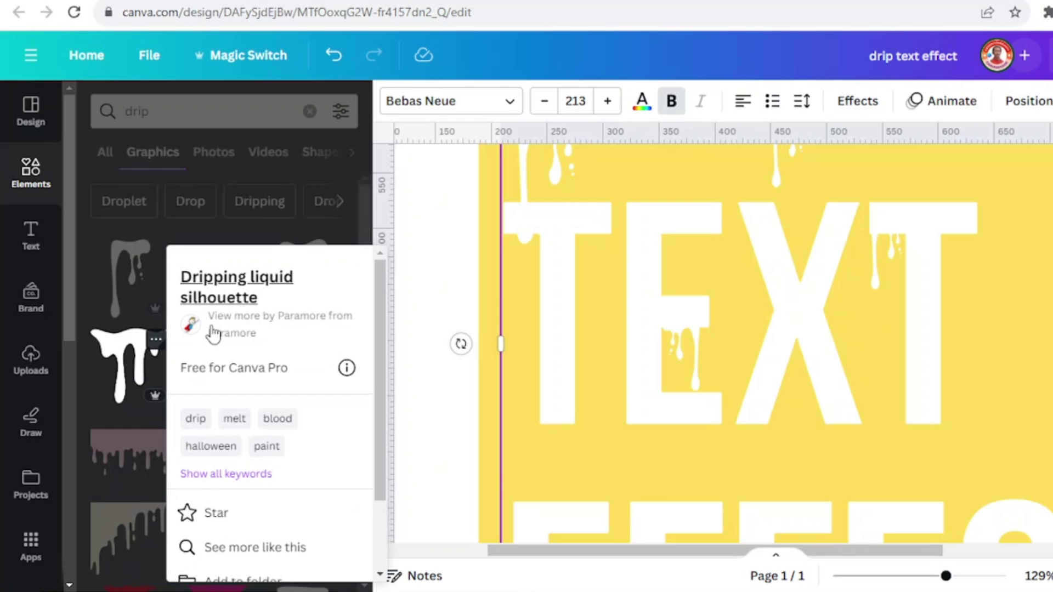
pyautogui.click(118, 359)
pyautogui.click(118, 359)
pyautogui.click(519, 101)
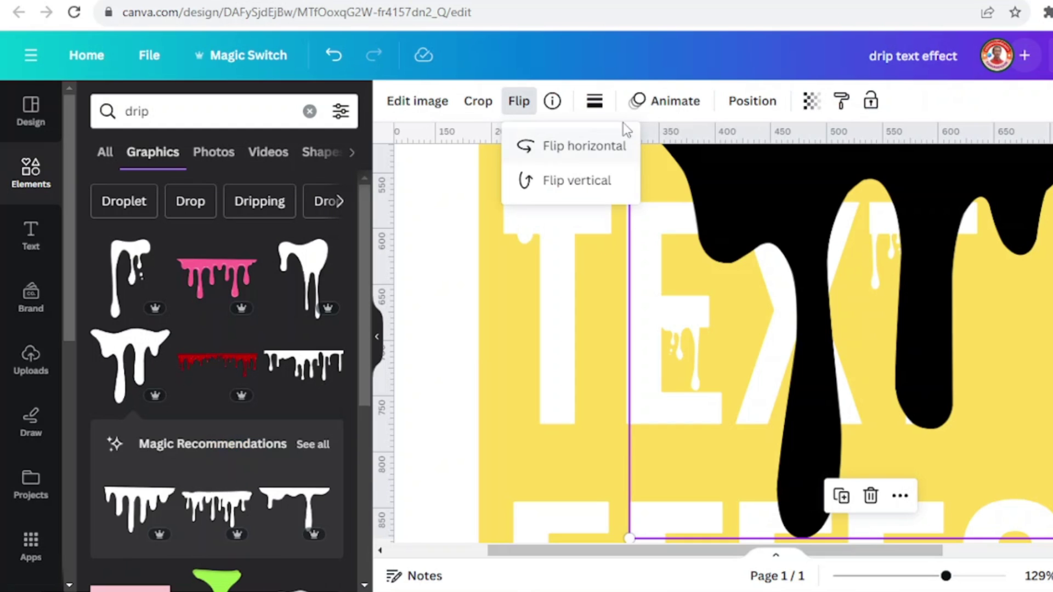
pyautogui.click(594, 101)
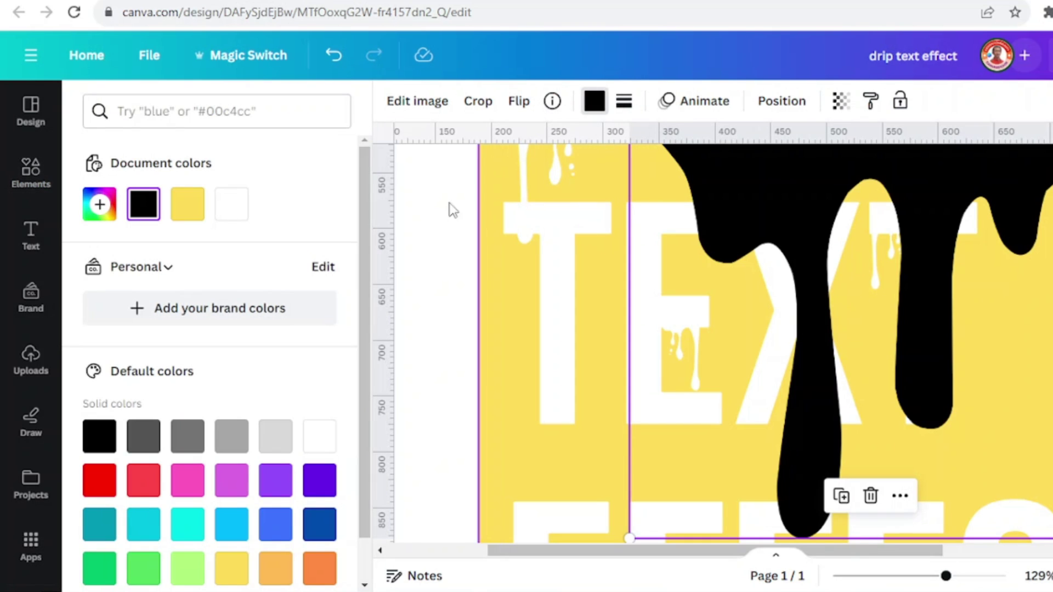
pyautogui.click(232, 207)
# - Shrink the second white drip graphic and fit it into the lower gap of the X in TEXT
pyautogui.moveTo(872, 225); pyautogui.dragTo(654, 471)
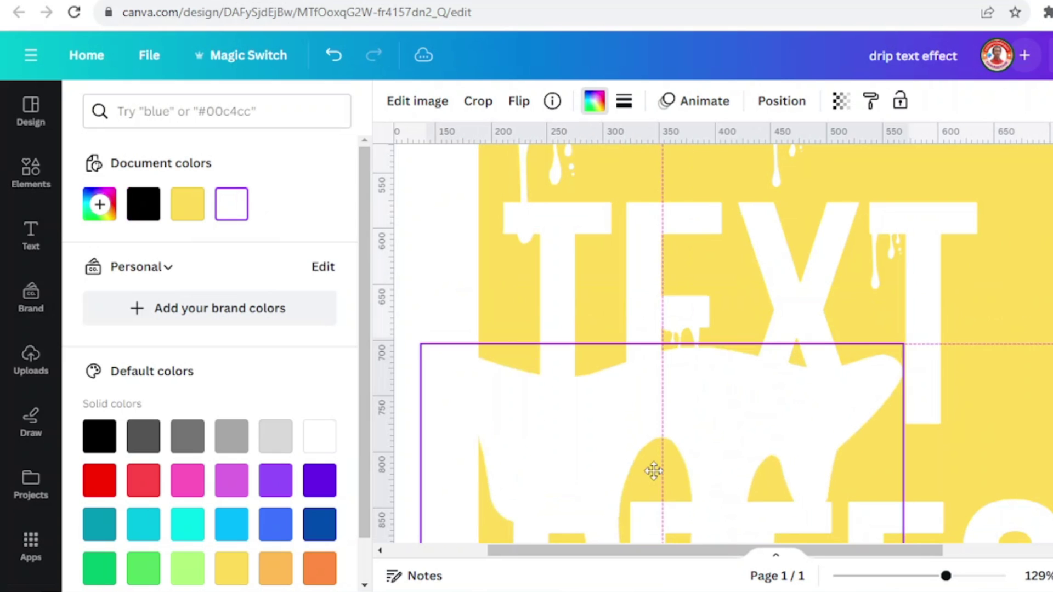
pyautogui.moveTo(903, 347); pyautogui.dragTo(776, 459)
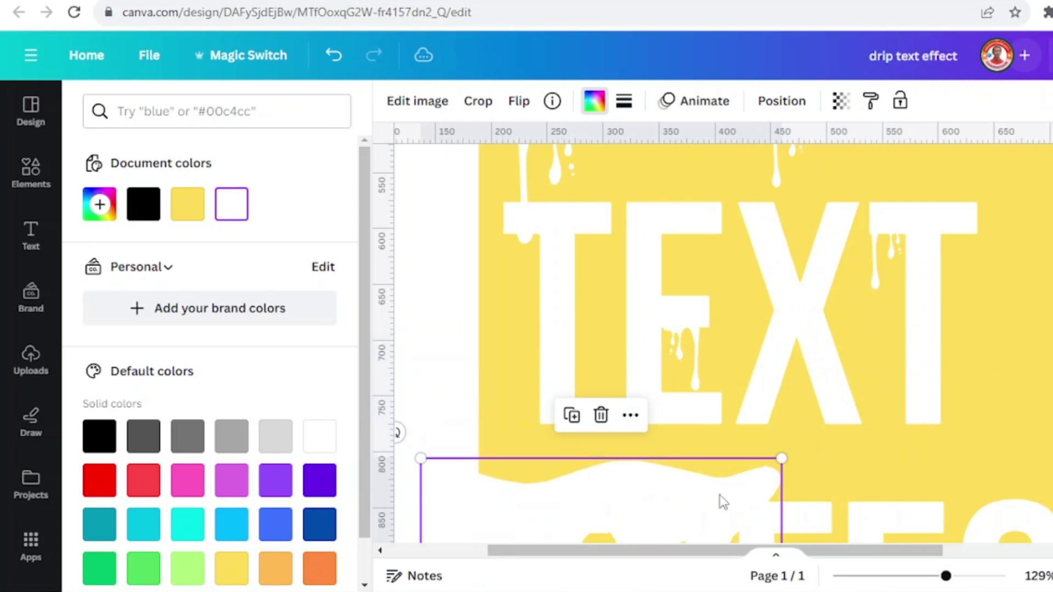
pyautogui.moveTo(719, 501); pyautogui.dragTo(931, 231)
pyautogui.moveTo(989, 190); pyautogui.dragTo(700, 461)
pyautogui.scroll(-3, 846, 363)
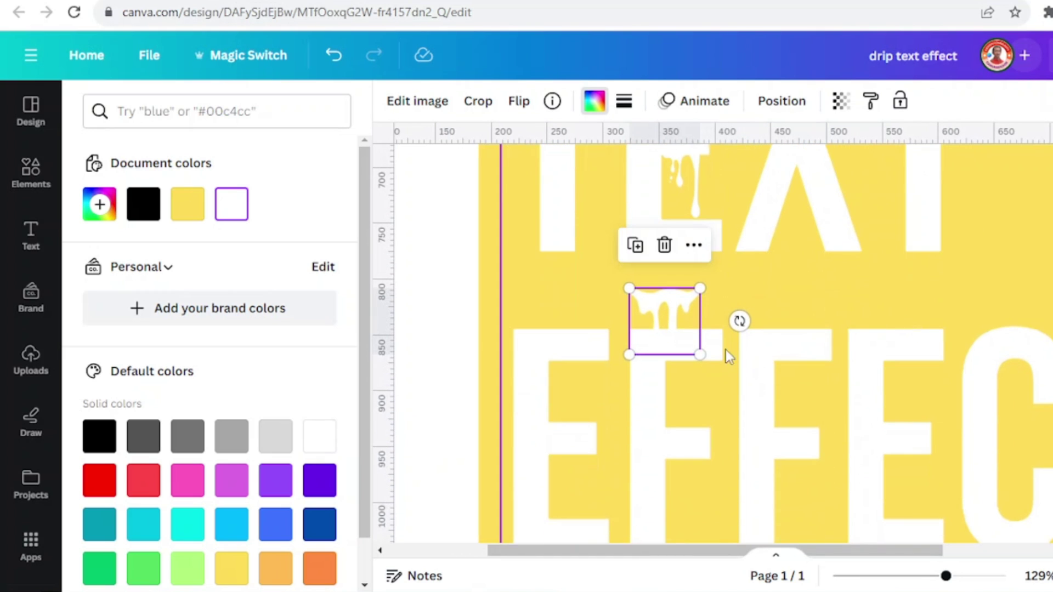
pyautogui.moveTo(673, 313); pyautogui.dragTo(804, 190)
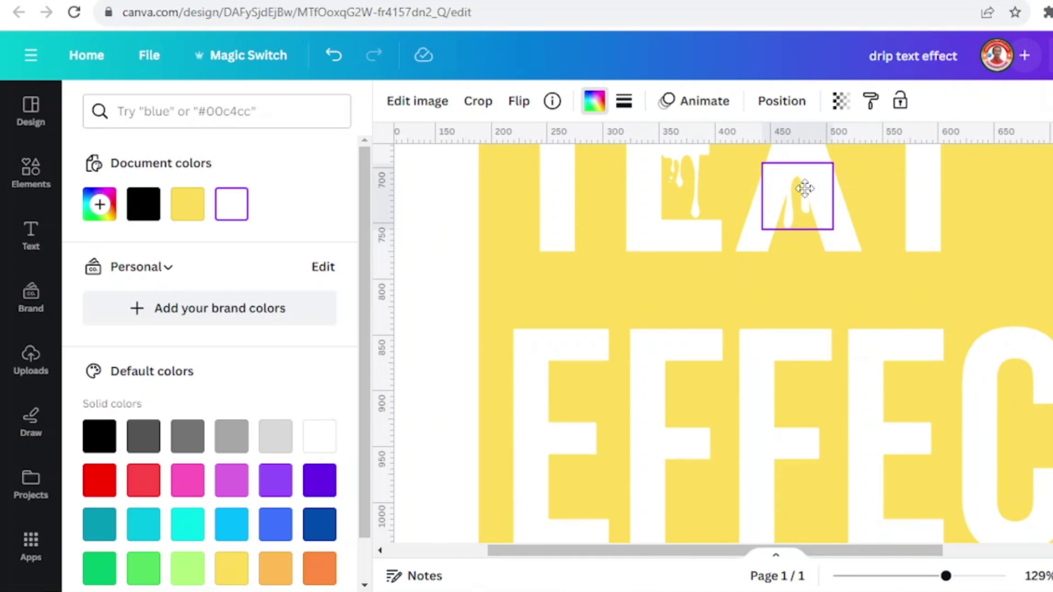
pyautogui.scroll(3, 870, 322)
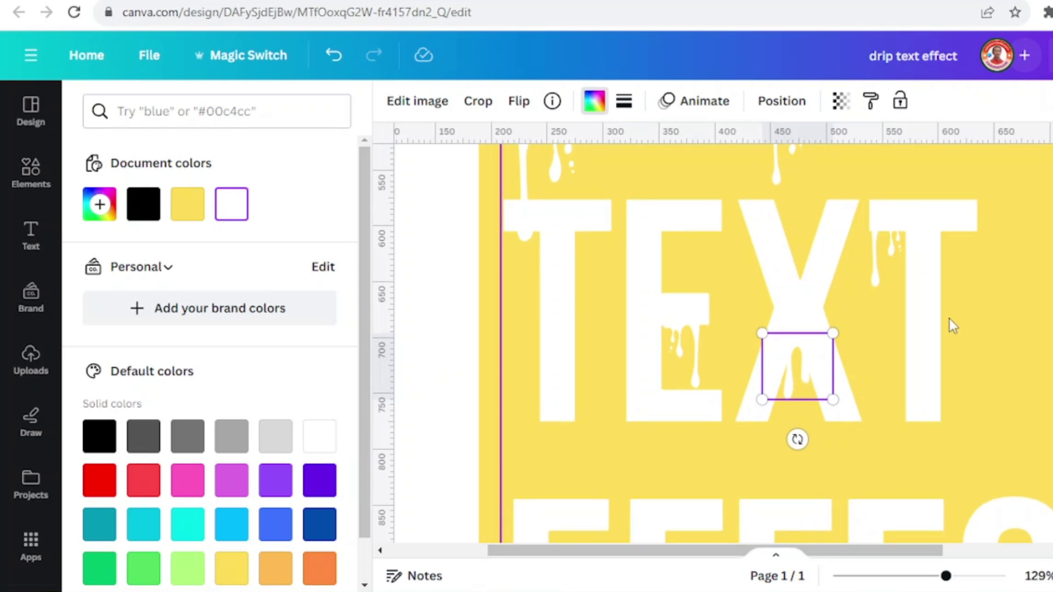
# - Place copies of the second drip below the first E and below the first F's middle arm in EFFECT
pyautogui.scroll(-2, 950, 320)
pyautogui.click(768, 206)
pyautogui.moveTo(799, 285); pyautogui.dragTo(547, 466)
pyautogui.scroll(-3, 722, 415)
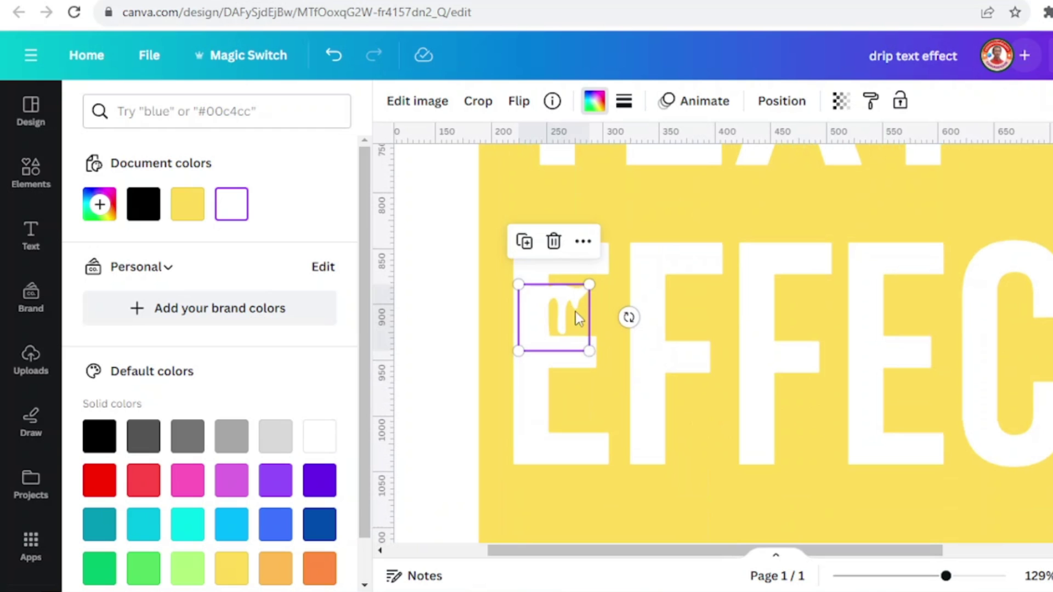
pyautogui.moveTo(575, 312); pyautogui.dragTo(601, 438)
pyautogui.moveTo(554, 482); pyautogui.dragTo(689, 385)
pyautogui.click(551, 420)
pyautogui.click(705, 411)
pyautogui.moveTo(717, 435); pyautogui.dragTo(701, 419)
# - Place further drip copies inside the C's opening and below the second E of EFFECT
pyautogui.moveTo(672, 387); pyautogui.dragTo(1015, 277)
pyautogui.click(668, 330)
pyautogui.click(858, 397)
pyautogui.scroll(5, 1015, 277)
pyautogui.scroll(-3, 1015, 277)
pyautogui.moveTo(1013, 445); pyautogui.dragTo(911, 214)
# - Place a small copy of the first drip graphic below the second F of EFFECT
pyautogui.scroll(5, 911, 214)
pyautogui.scroll(-5, 905, 334)
pyautogui.moveTo(905, 334); pyautogui.dragTo(683, 275)
pyautogui.moveTo(666, 241); pyautogui.dragTo(690, 262)
pyautogui.scroll(-5, 825, 182)
pyautogui.moveTo(825, 183); pyautogui.dragTo(754, 388)
pyautogui.click(827, 387)
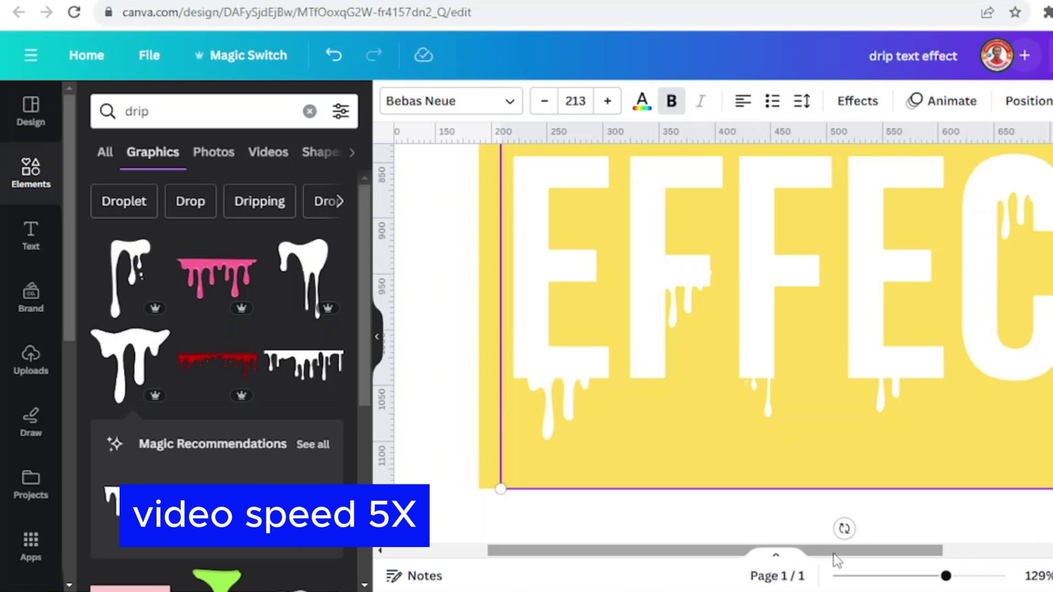
# - Place another drip copy below the arm of the T in EFFECT
pyautogui.moveTo(835, 551); pyautogui.dragTo(921, 551)
pyautogui.click(994, 184)
pyautogui.moveTo(964, 228)
pyautogui.mouseDown()
pyautogui.moveTo(949, 258)
pyautogui.moveTo(972, 246)
pyautogui.mouseUp()
pyautogui.click(932, 308)
pyautogui.scroll(-10, 962, 512)
pyautogui.scroll(2, 993, 464)
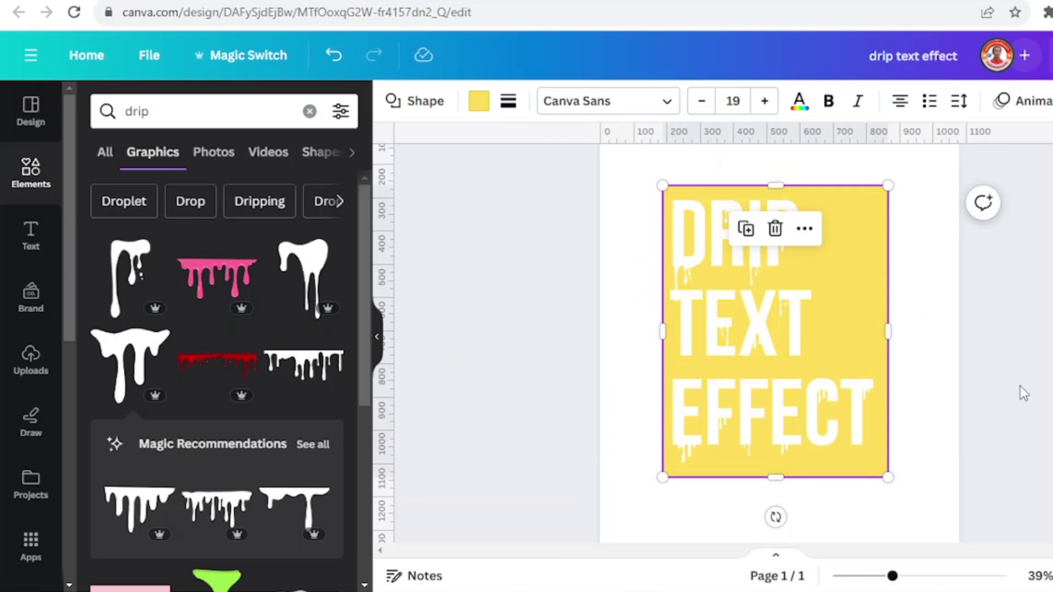
# - Add a white square and stretch it down to cover the yellow area beside the words DRIP and TEXT
pyautogui.click(34, 188)
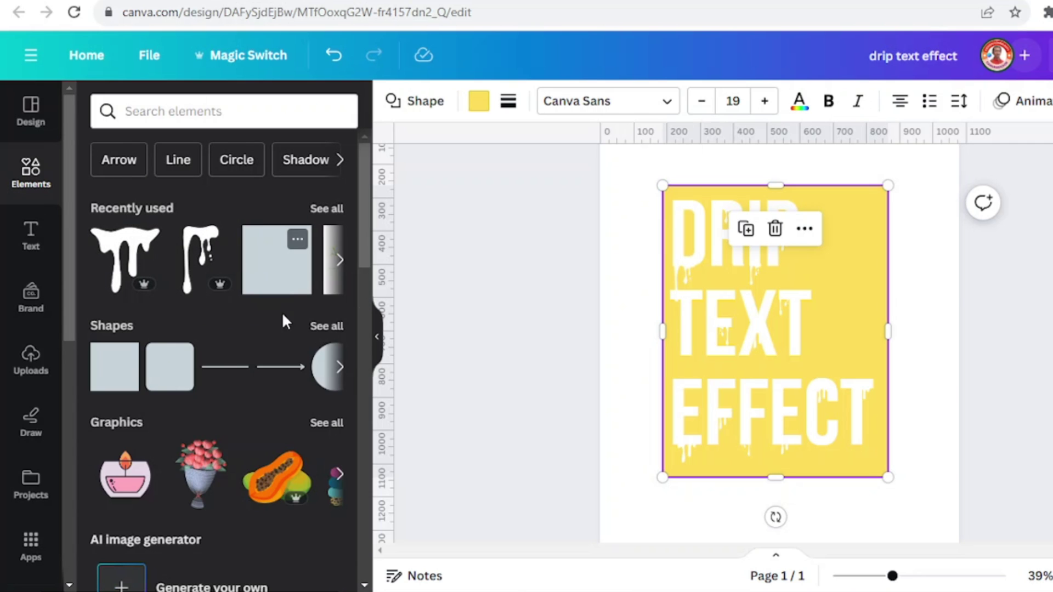
pyautogui.click(277, 263)
pyautogui.click(479, 101)
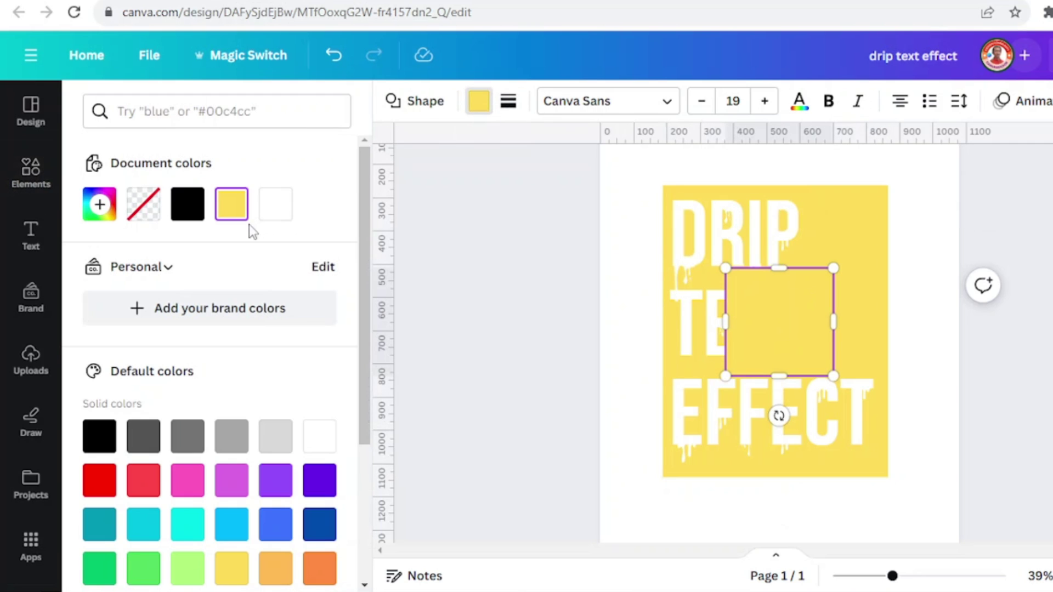
pyautogui.click(275, 209)
pyautogui.moveTo(805, 349); pyautogui.dragTo(898, 242)
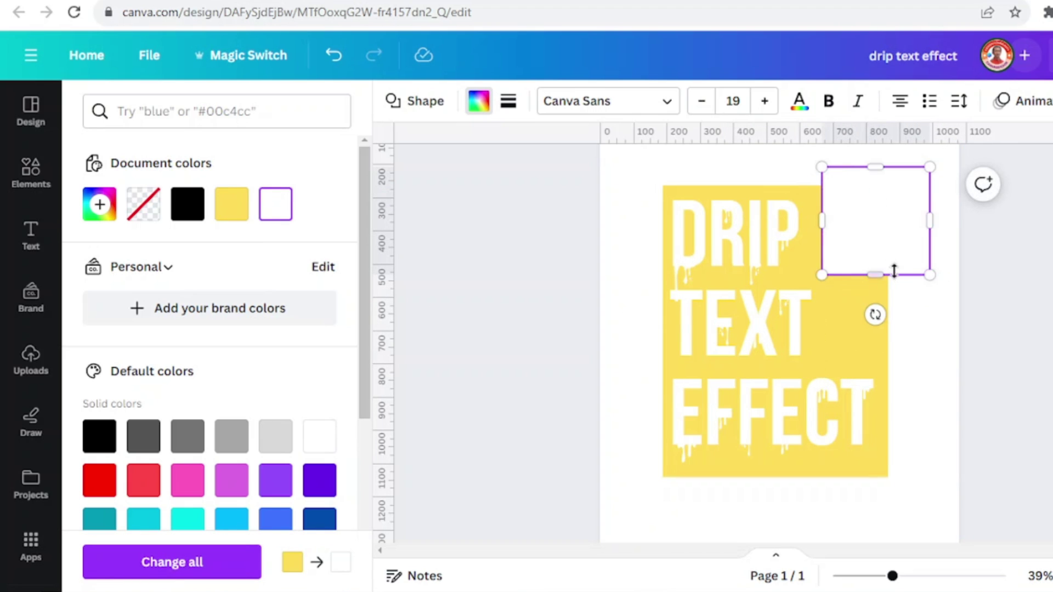
pyautogui.moveTo(889, 277); pyautogui.dragTo(885, 361)
pyautogui.press('Escape')
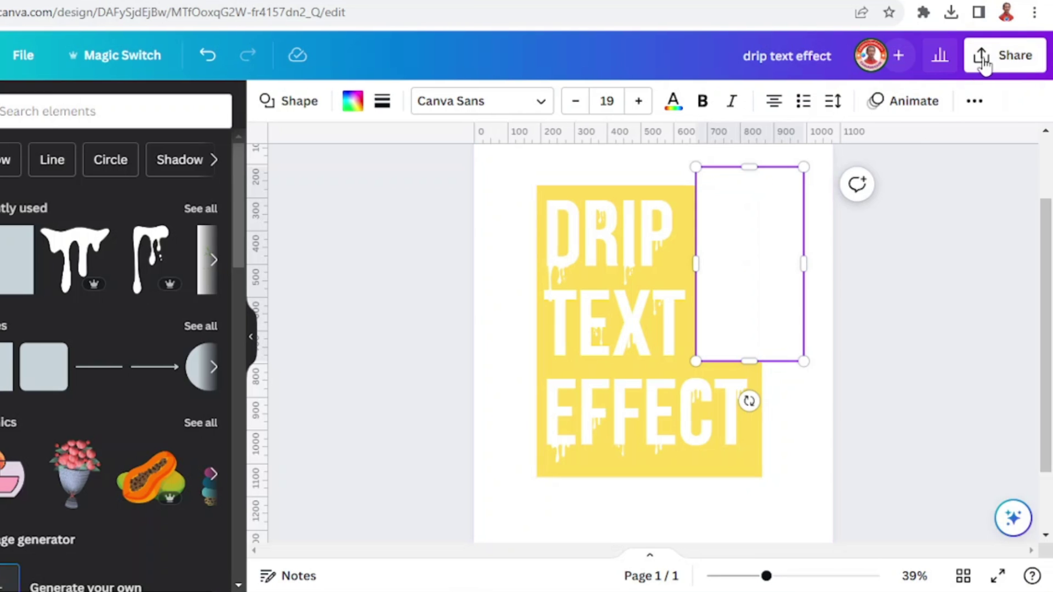
# - Download the design as a PNG at size 1
pyautogui.click(1008, 56)
pyautogui.click(773, 491)
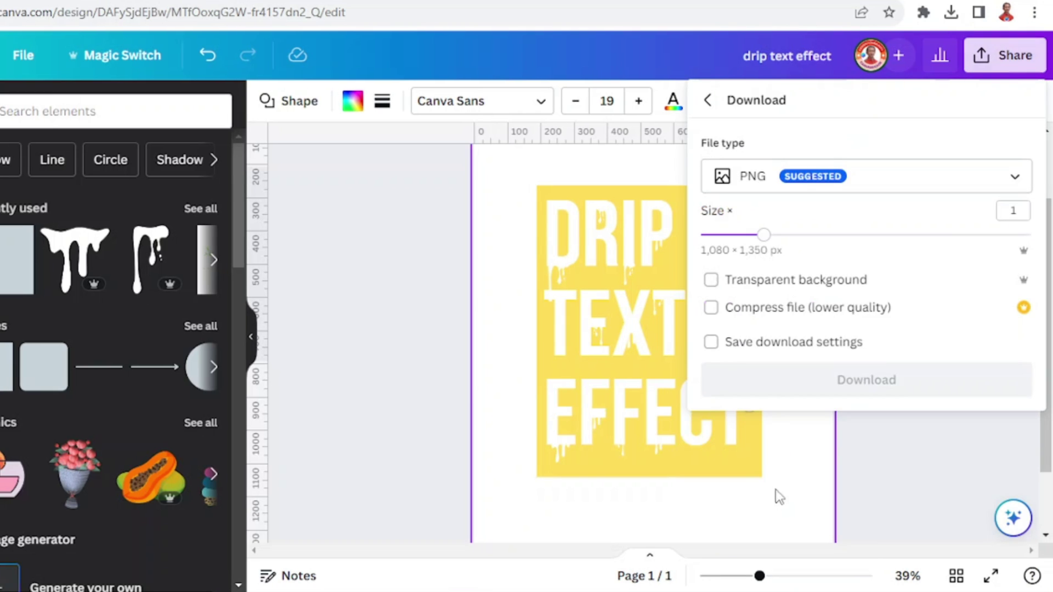
pyautogui.click(865, 381)
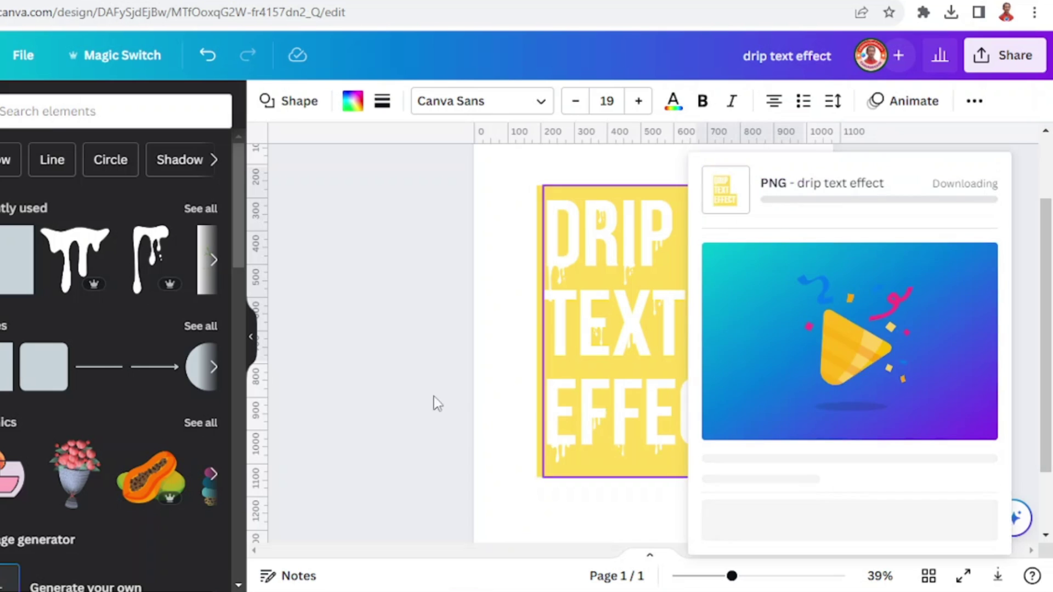
pyautogui.click(428, 335)
# - Add a second page and set its background to black
pyautogui.scroll(-2, 428, 335)
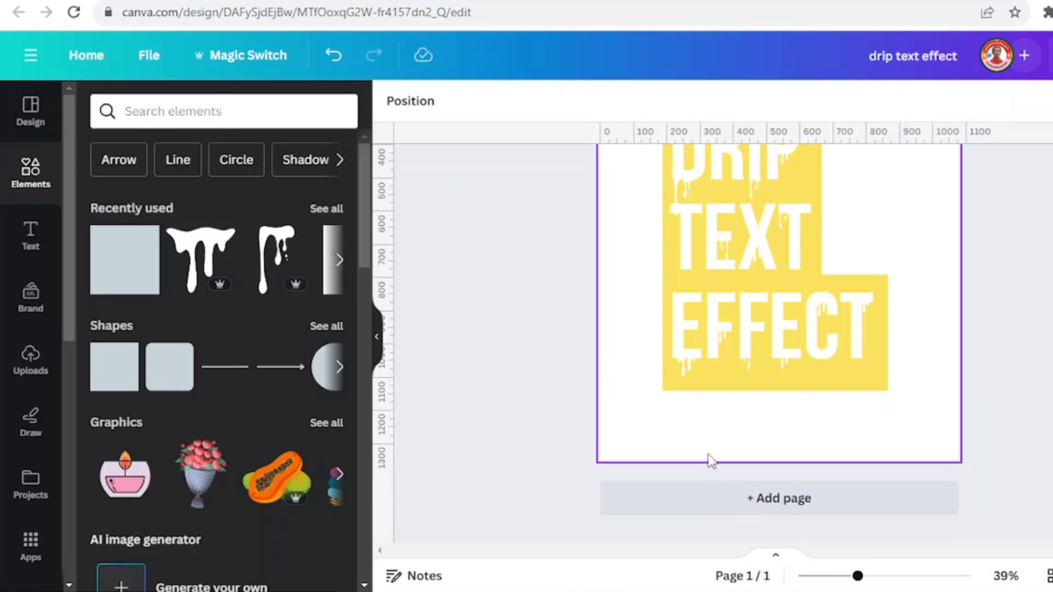
pyautogui.click(717, 499)
pyautogui.click(393, 102)
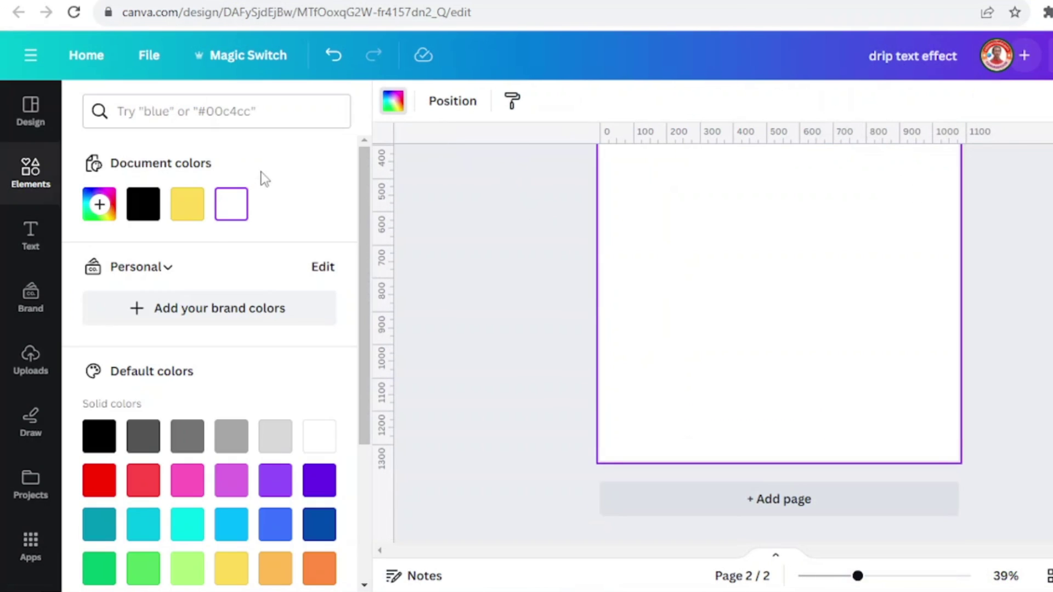
pyautogui.click(141, 208)
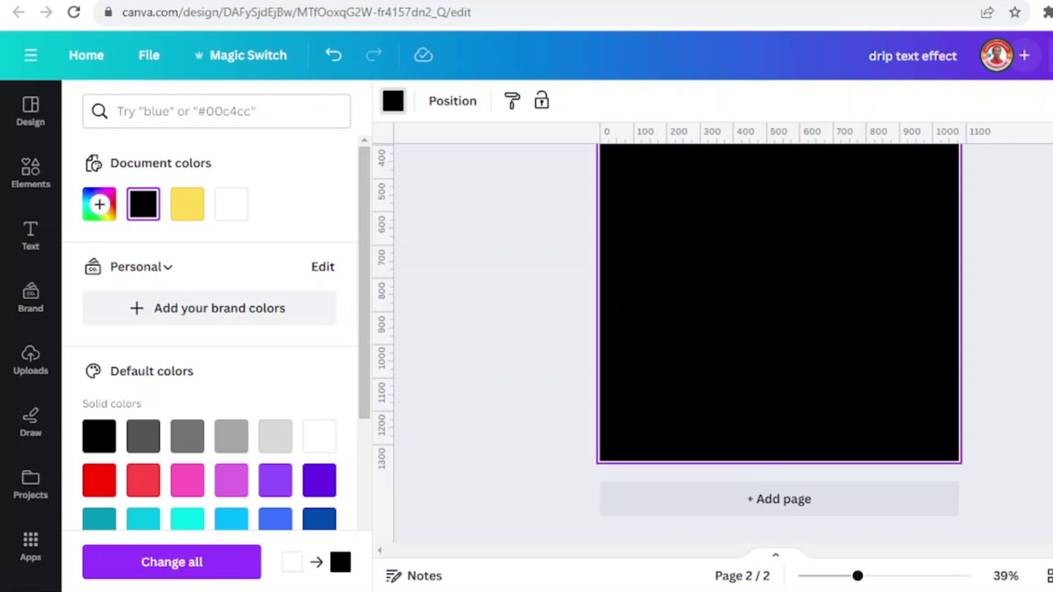
# - Place the downloaded PNG on the black page and revert to the old photo editor
pyautogui.moveTo(911, 84); pyautogui.dragTo(709, 292)
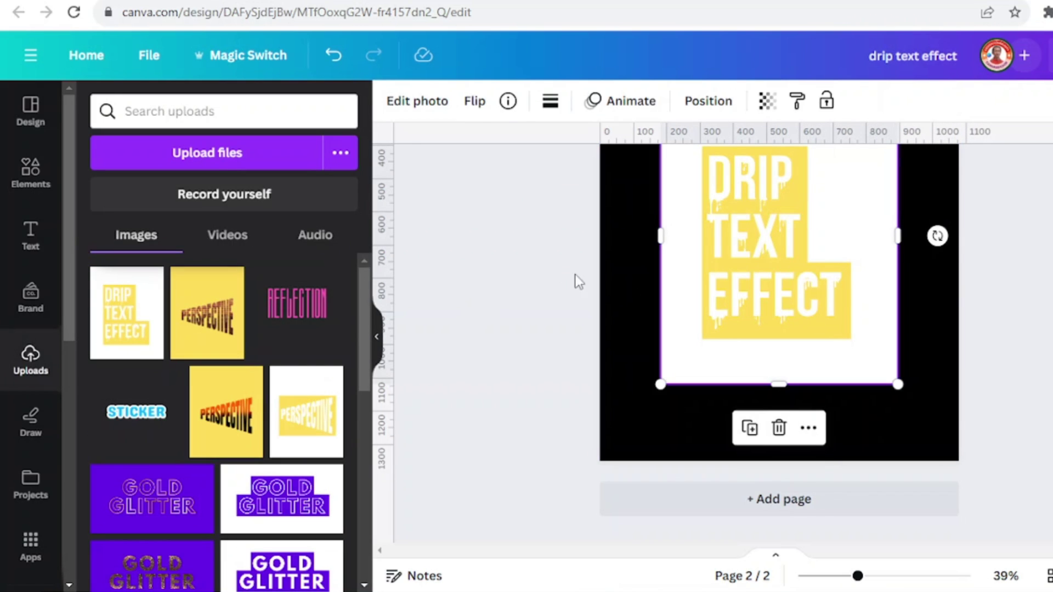
pyautogui.click(419, 104)
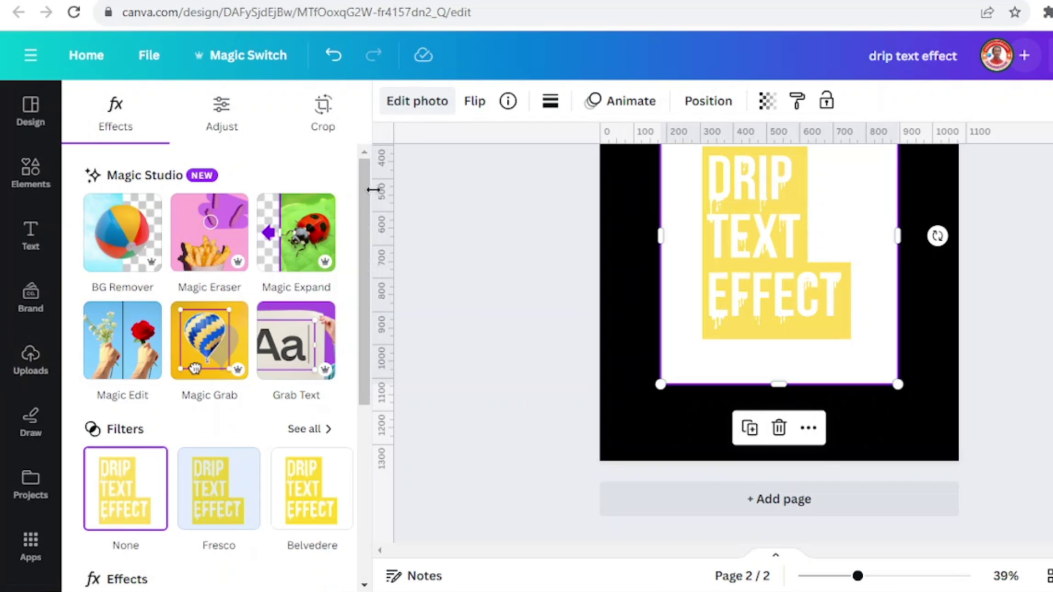
pyautogui.scroll(-5, 241, 301)
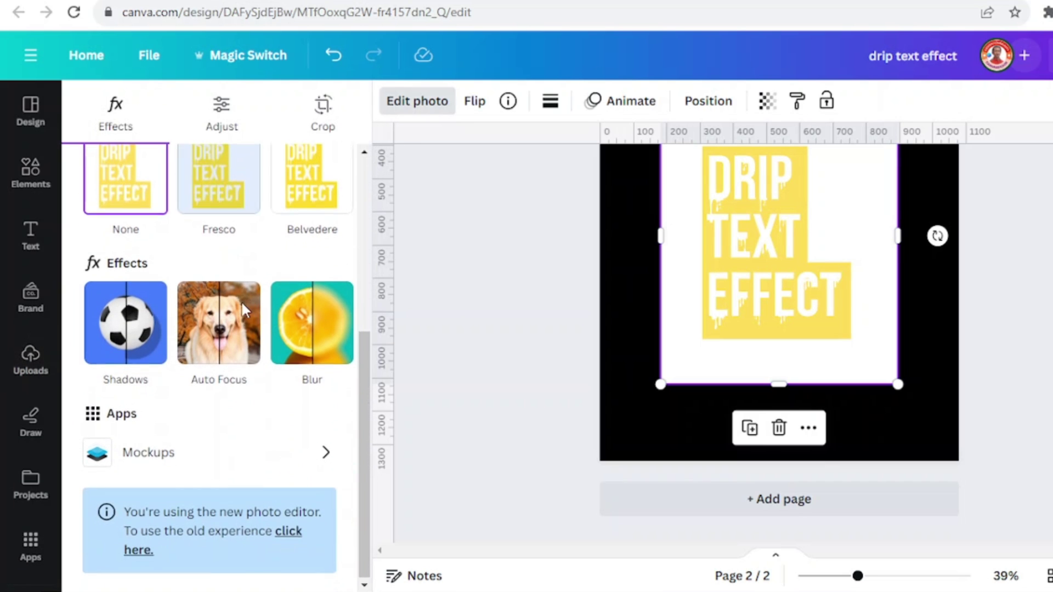
pyautogui.click(296, 534)
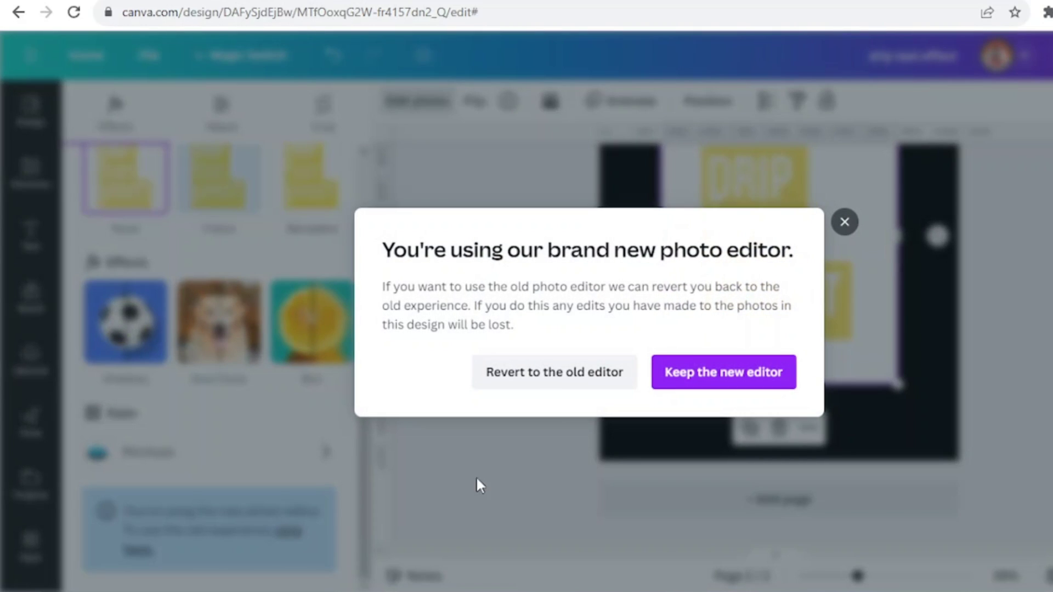
pyautogui.click(540, 384)
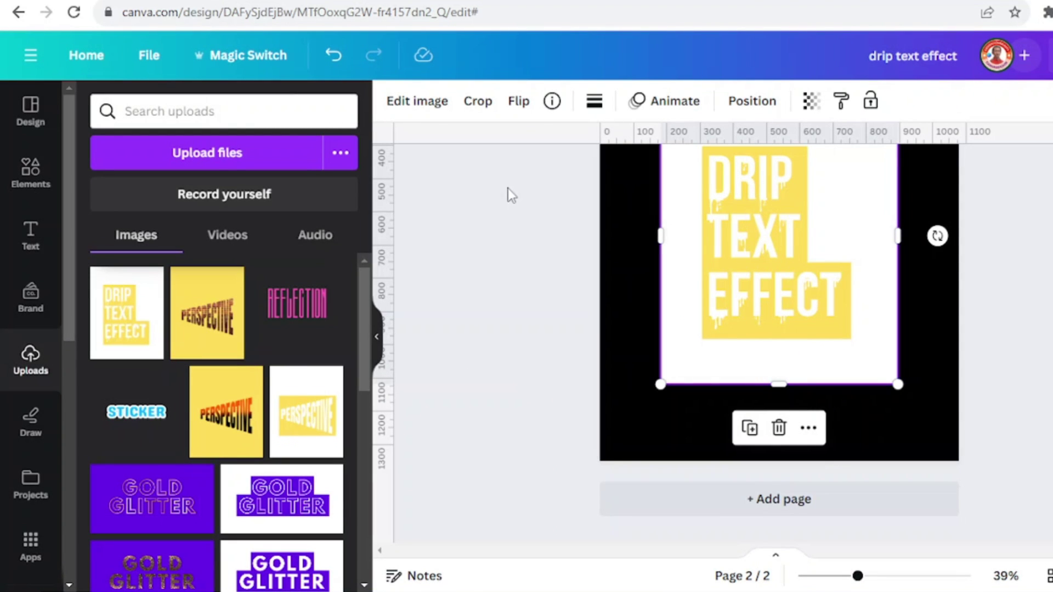
# - Remove the white background and lettering from the placed PNG with the Background Remover and apply the result
pyautogui.click(431, 119)
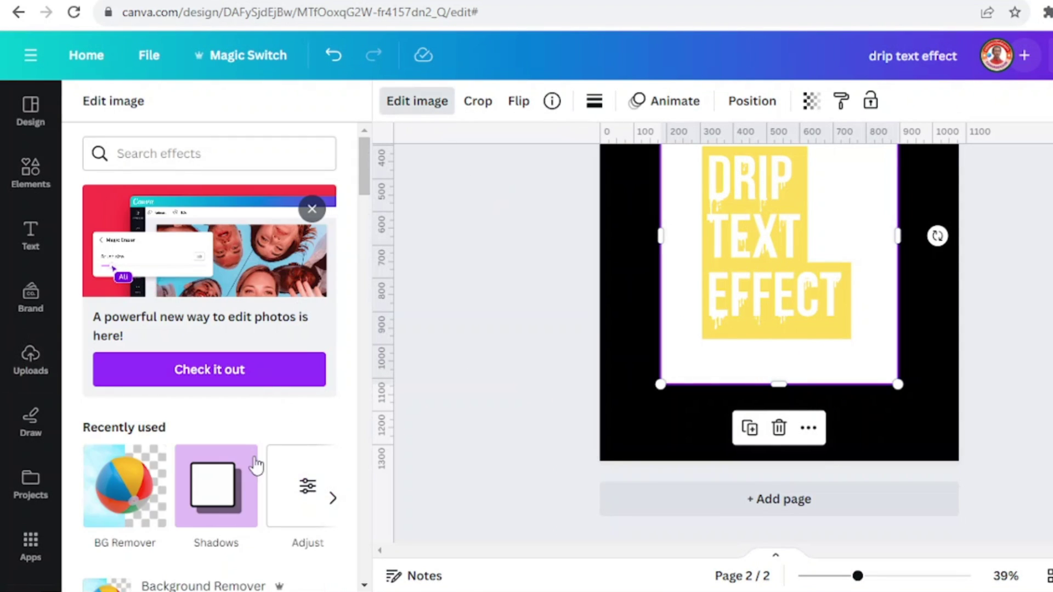
pyautogui.click(126, 504)
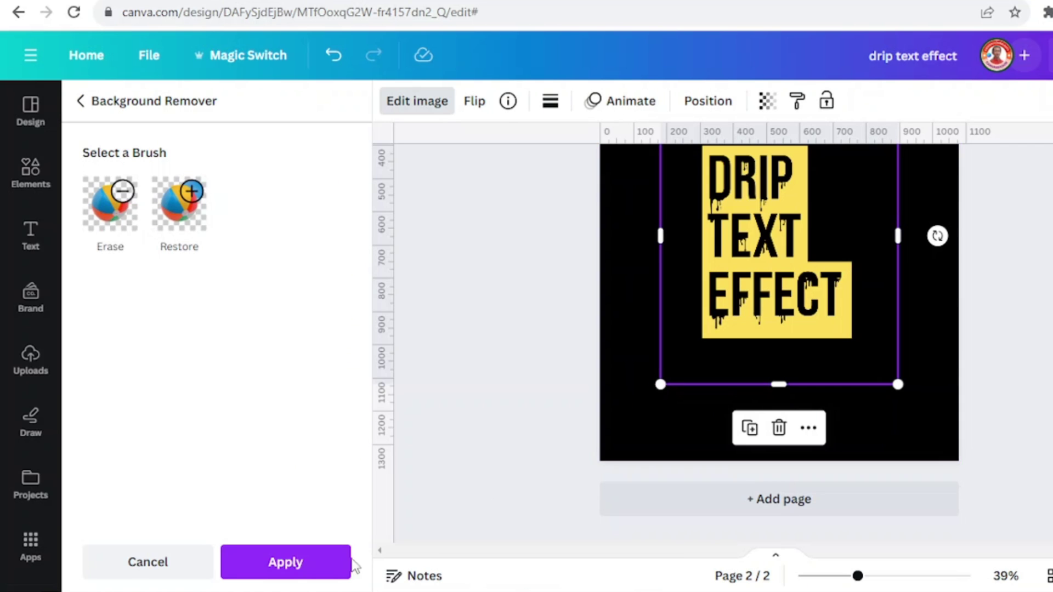
pyautogui.click(347, 563)
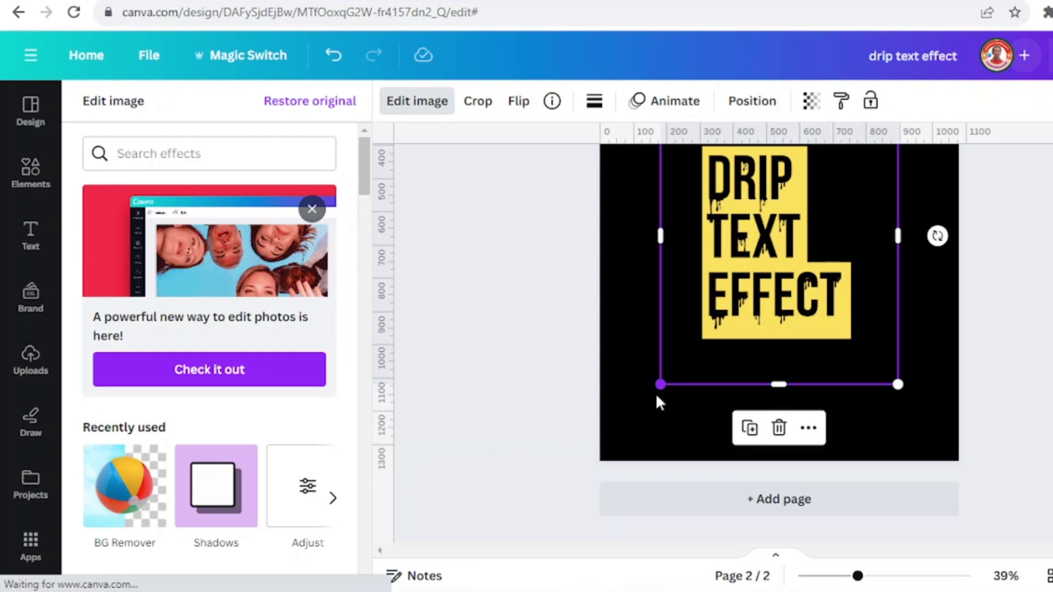
# - Enlarge the cut-out image to the full width of page 2 and crop the empty area above the heading
pyautogui.moveTo(658, 400); pyautogui.dragTo(598, 460)
pyautogui.scroll(5, 902, 341)
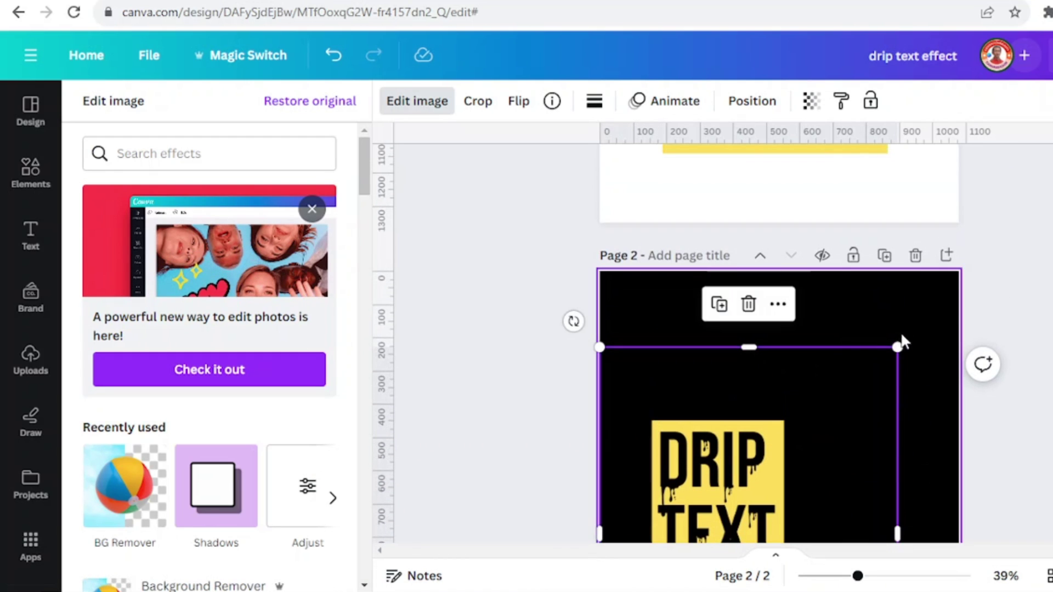
pyautogui.moveTo(897, 347); pyautogui.dragTo(960, 270)
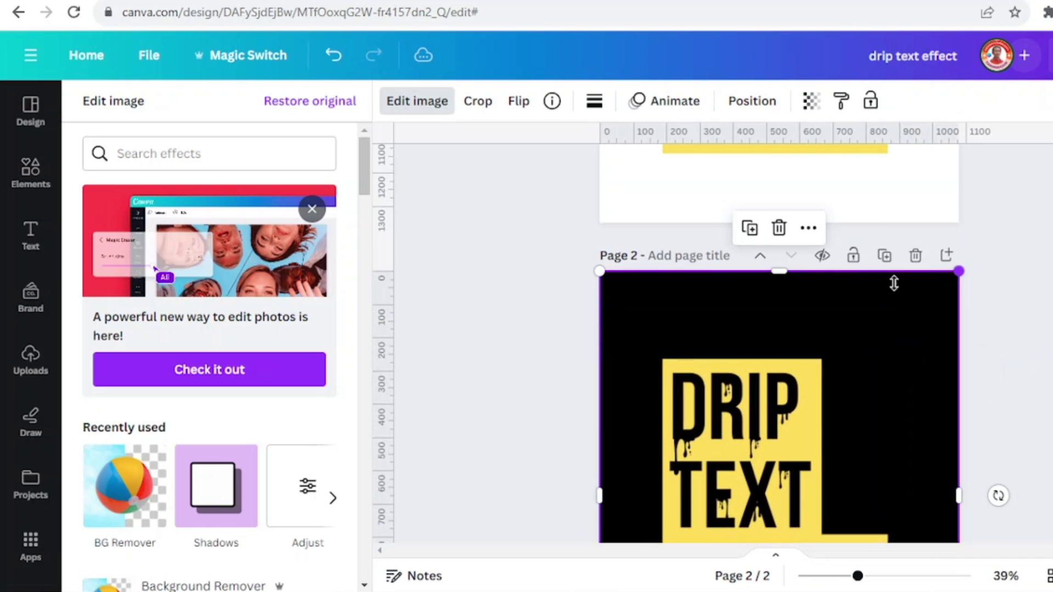
pyautogui.moveTo(780, 272); pyautogui.dragTo(779, 331)
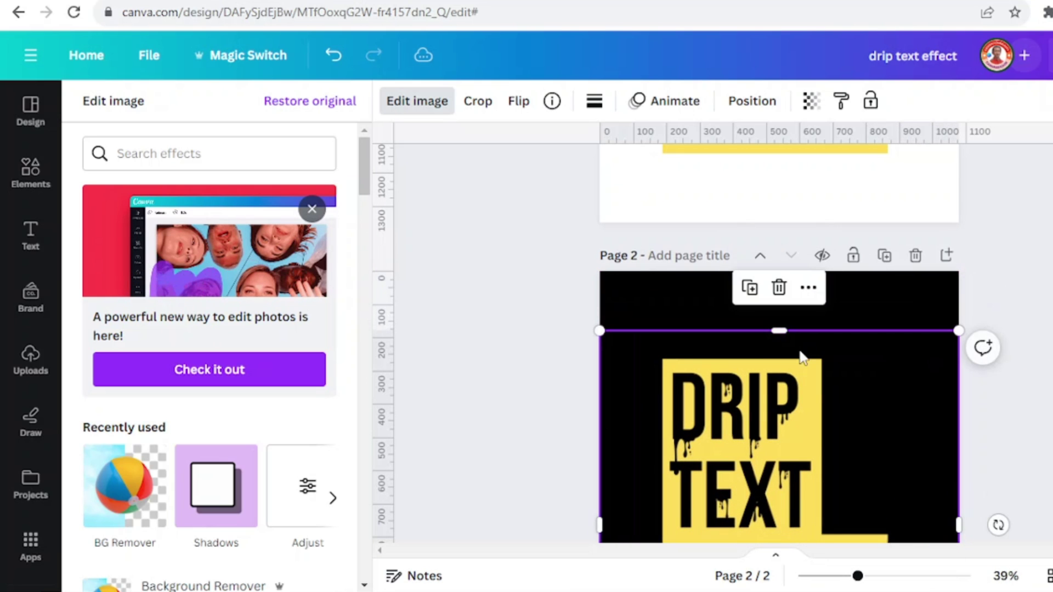
pyautogui.scroll(-3, 812, 307)
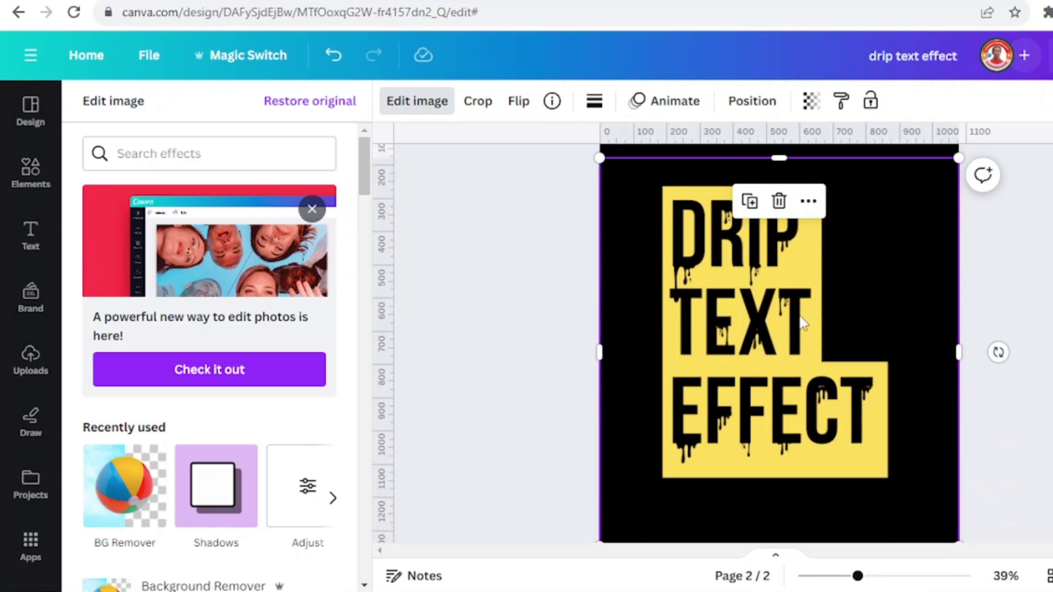
# - Find the "Blot and splashes of orange paint" photo among the recently used elements and place it on page 2
pyautogui.click(48, 186)
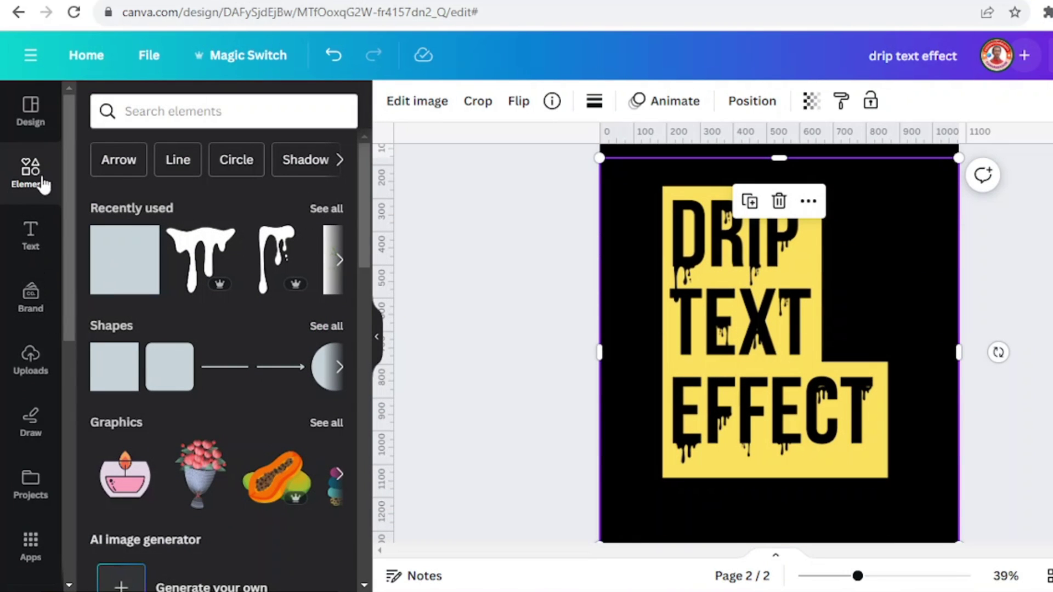
pyautogui.click(329, 209)
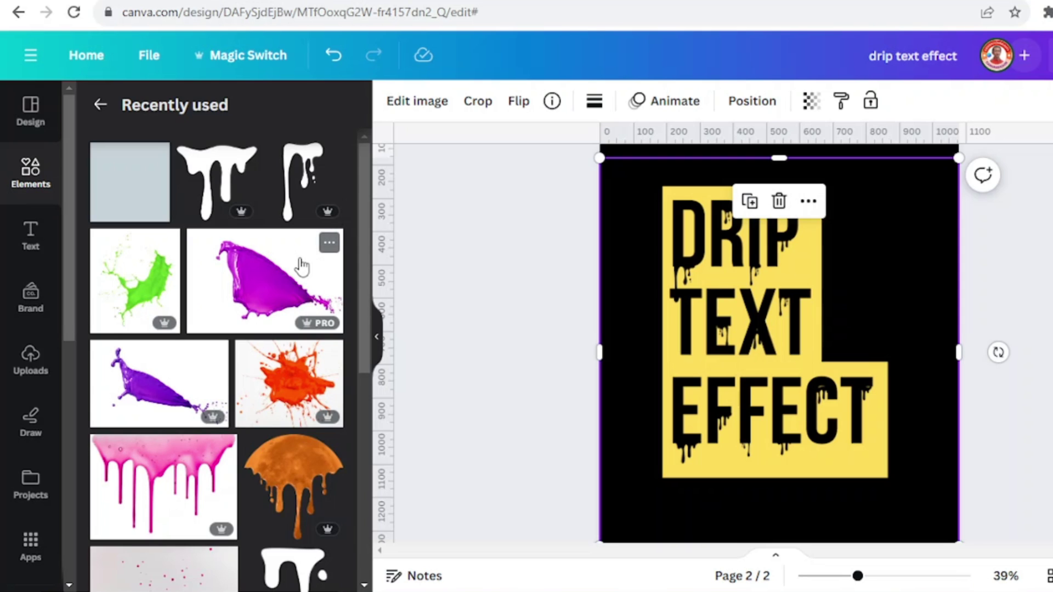
pyautogui.scroll(-2, 302, 268)
pyautogui.click(329, 269)
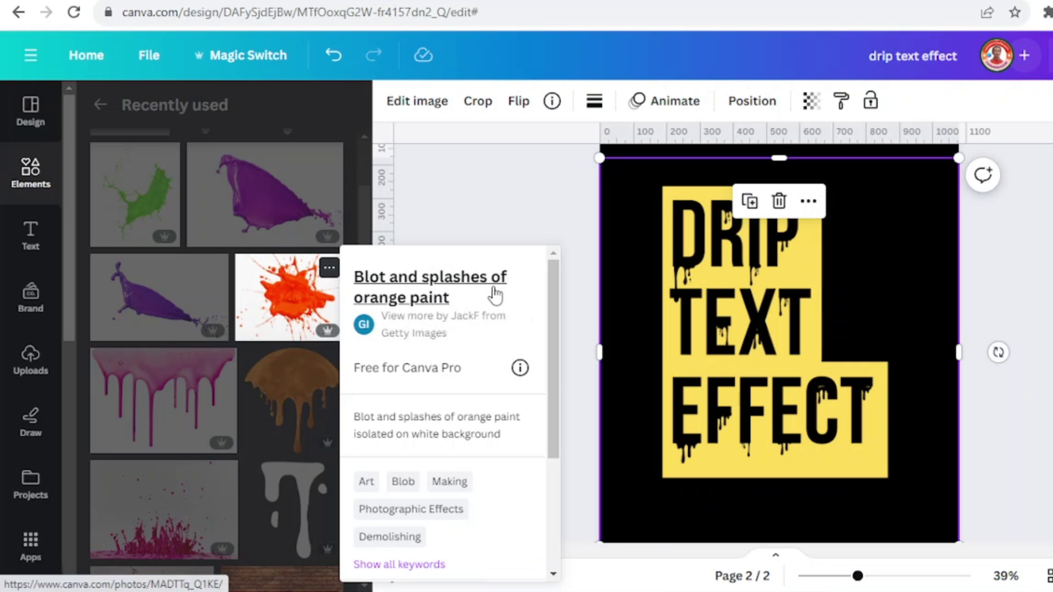
pyautogui.click(294, 311)
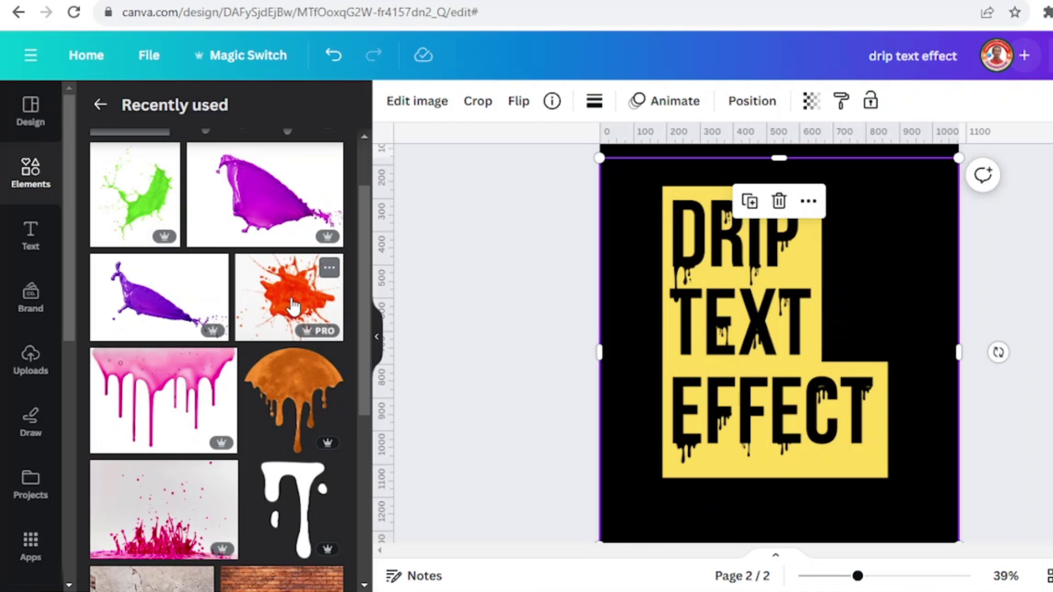
pyautogui.click(295, 306)
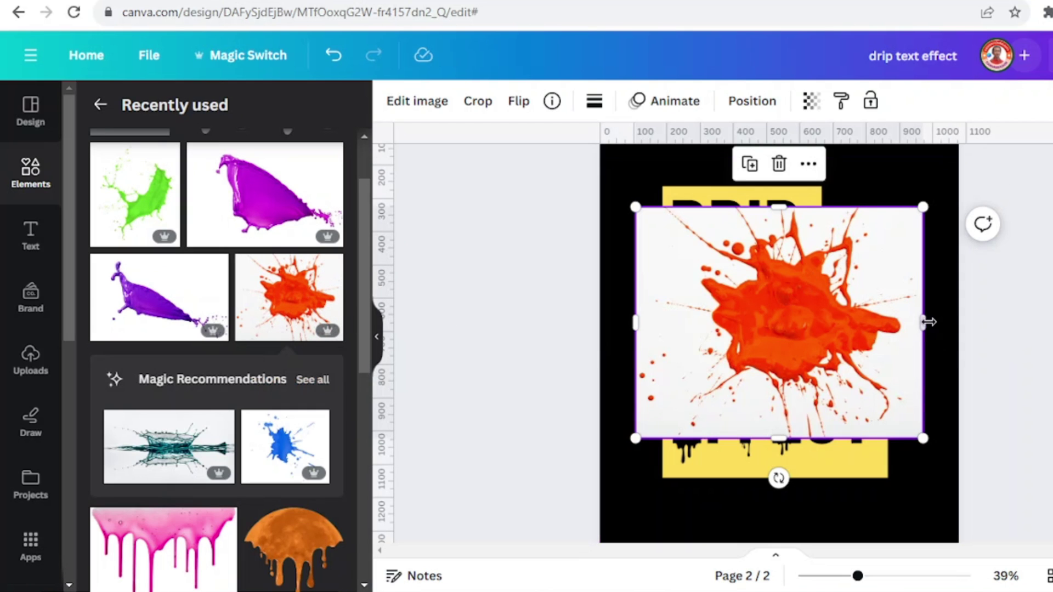
# - Crop the orange splash photo to its solid paint area and enlarge it to cover the whole heading
pyautogui.moveTo(928, 322); pyautogui.dragTo(815, 332)
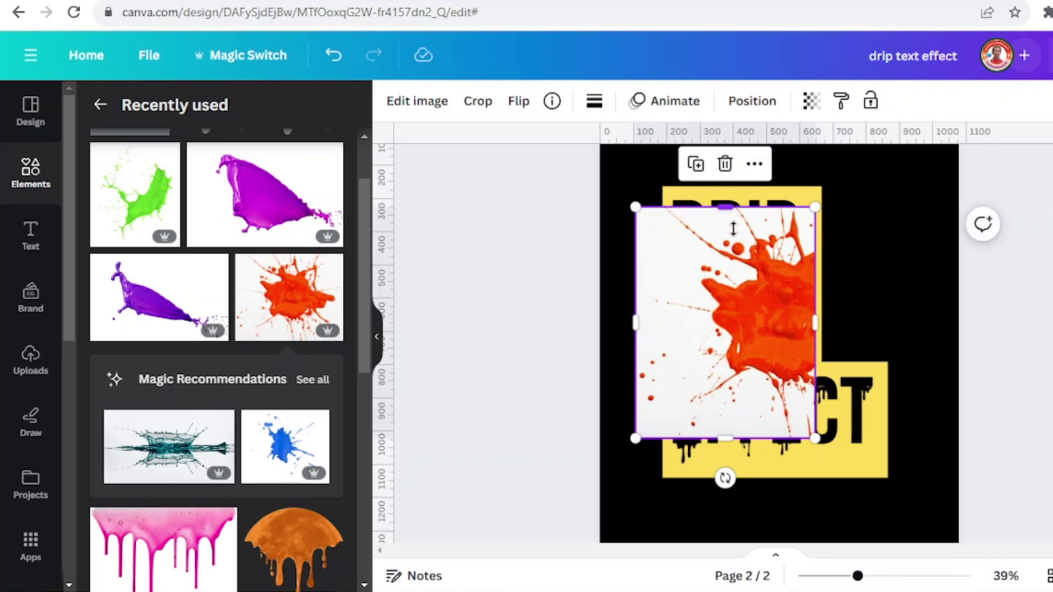
pyautogui.moveTo(734, 228); pyautogui.dragTo(734, 278)
pyautogui.moveTo(639, 358); pyautogui.dragTo(735, 355)
pyautogui.moveTo(775, 439); pyautogui.dragTo(775, 364)
pyautogui.moveTo(773, 321); pyautogui.dragTo(698, 239)
pyautogui.moveTo(743, 276); pyautogui.dragTo(872, 529)
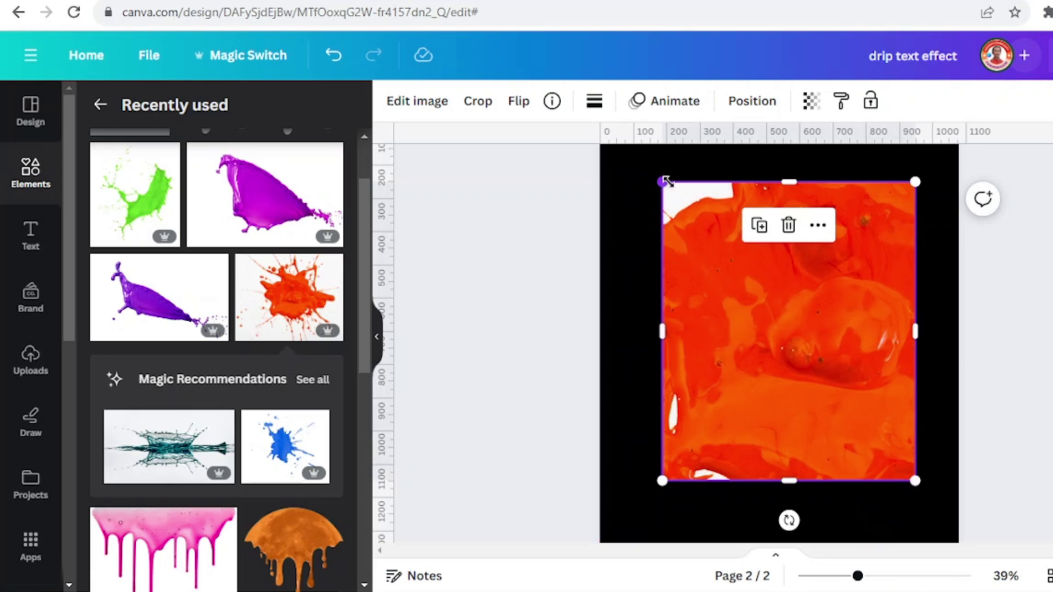
# - Resize and trim the orange paint image so its edges sit just inside the yellow heading block
pyautogui.moveTo(662, 182); pyautogui.dragTo(641, 158)
pyautogui.scroll(2, 774, 240)
pyautogui.moveTo(775, 241); pyautogui.dragTo(768, 278)
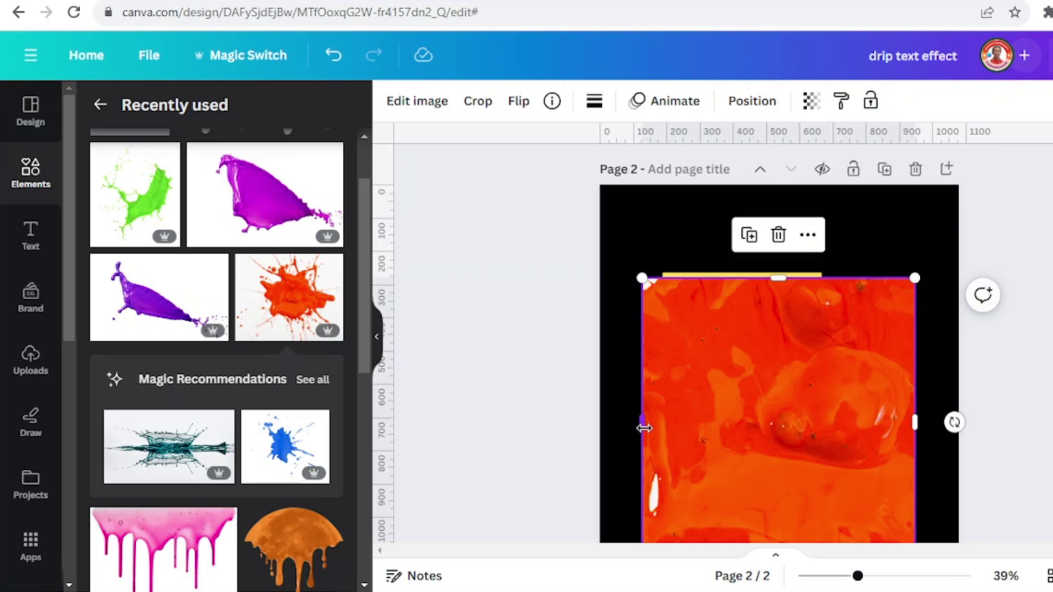
pyautogui.moveTo(644, 428); pyautogui.dragTo(666, 424)
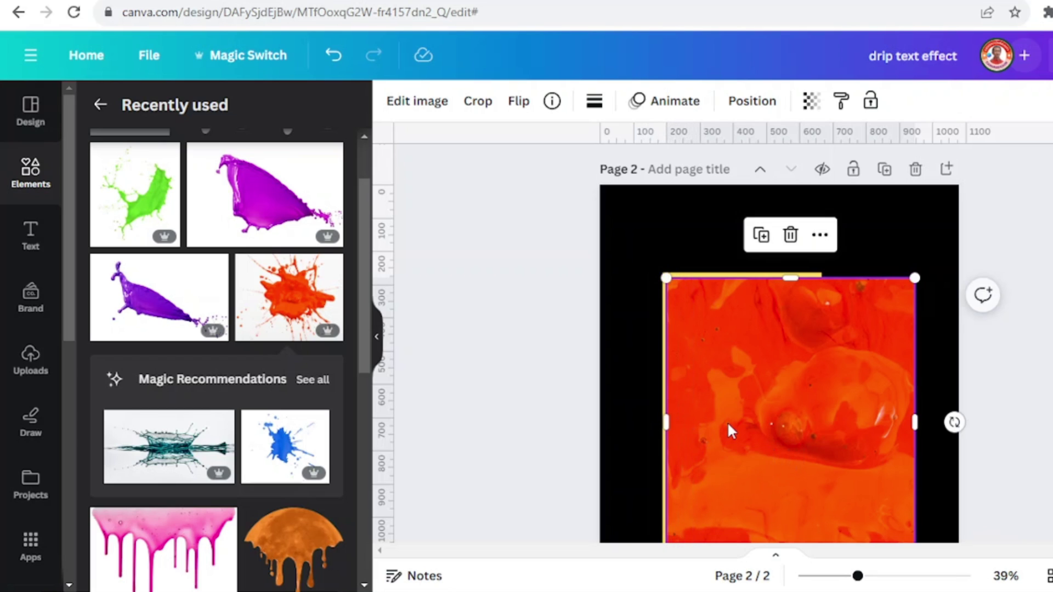
pyautogui.scroll(-4, 735, 422)
pyautogui.moveTo(769, 390)
pyautogui.mouseDown()
pyautogui.moveTo(766, 344)
pyautogui.moveTo(766, 377)
pyautogui.mouseUp()
pyautogui.moveTo(919, 238); pyautogui.dragTo(883, 238)
# - Move the orange paint image behind the yellow heading cut-out so it fills the lettering
pyautogui.rightClick(838, 219)
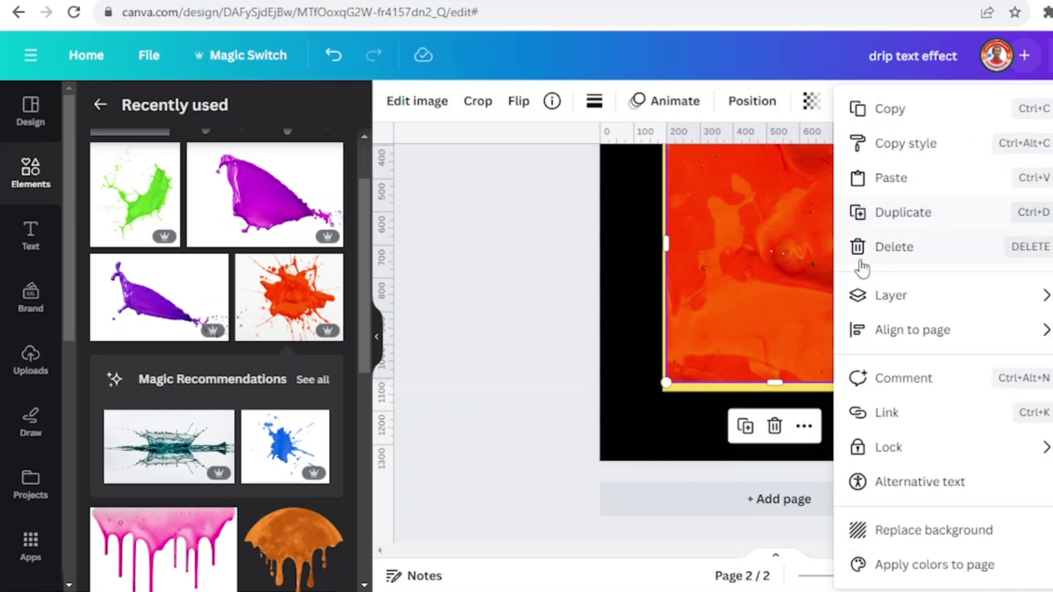
pyautogui.moveTo(871, 299)
pyautogui.click(697, 404)
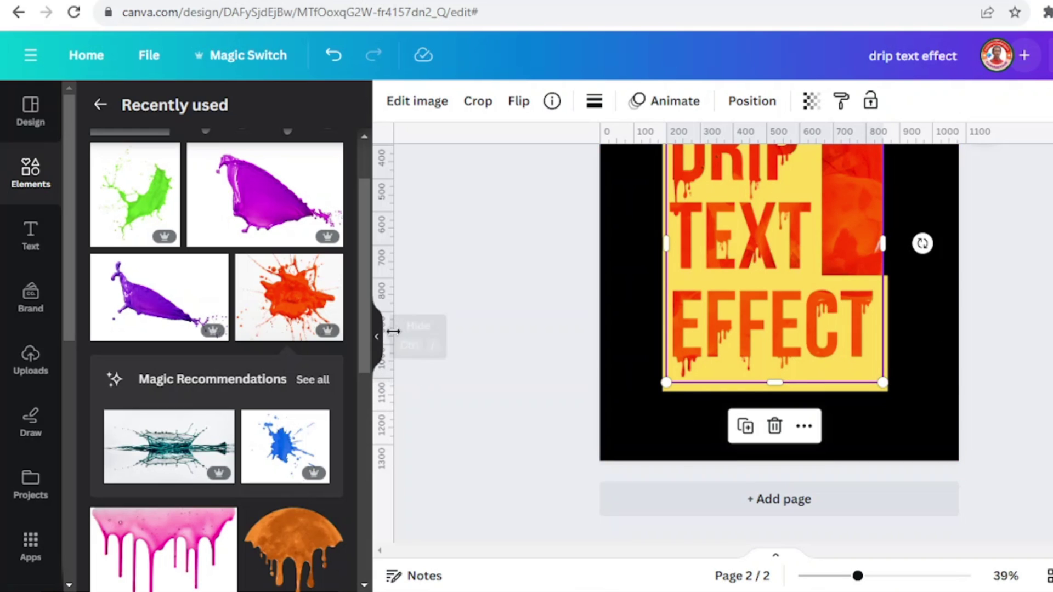
# - Add the "green paint splash" photo from the recently used elements and remove its background with the Background Remover
pyautogui.scroll(2, 265, 337)
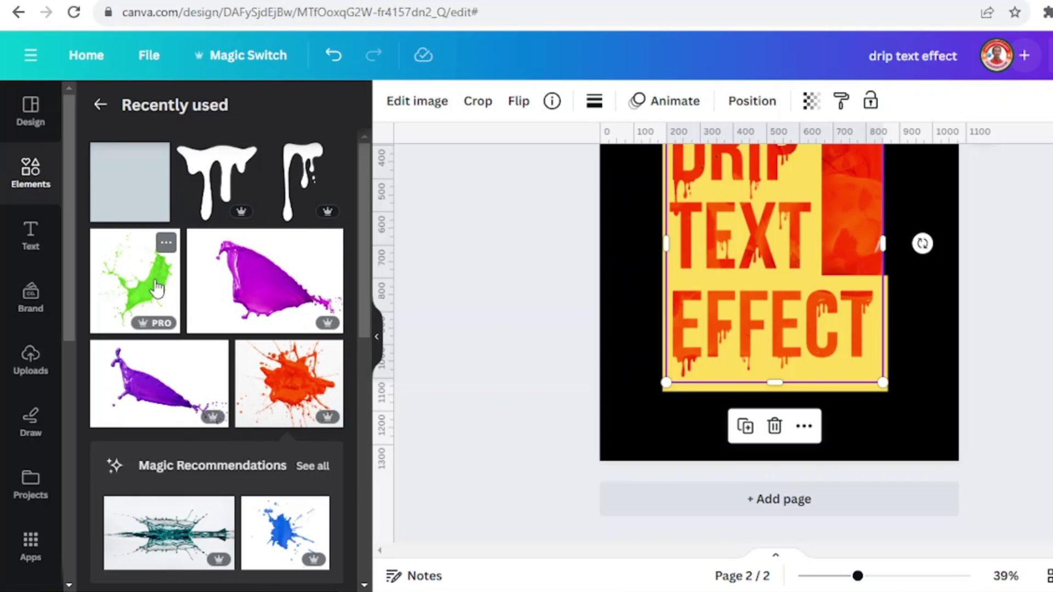
pyautogui.click(165, 245)
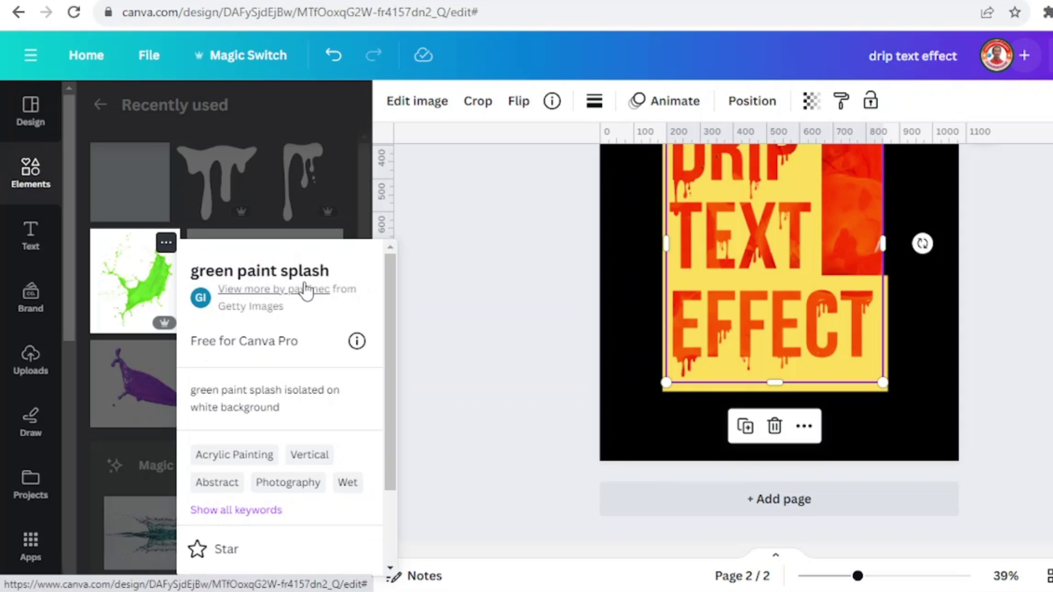
pyautogui.click(122, 317)
pyautogui.click(137, 297)
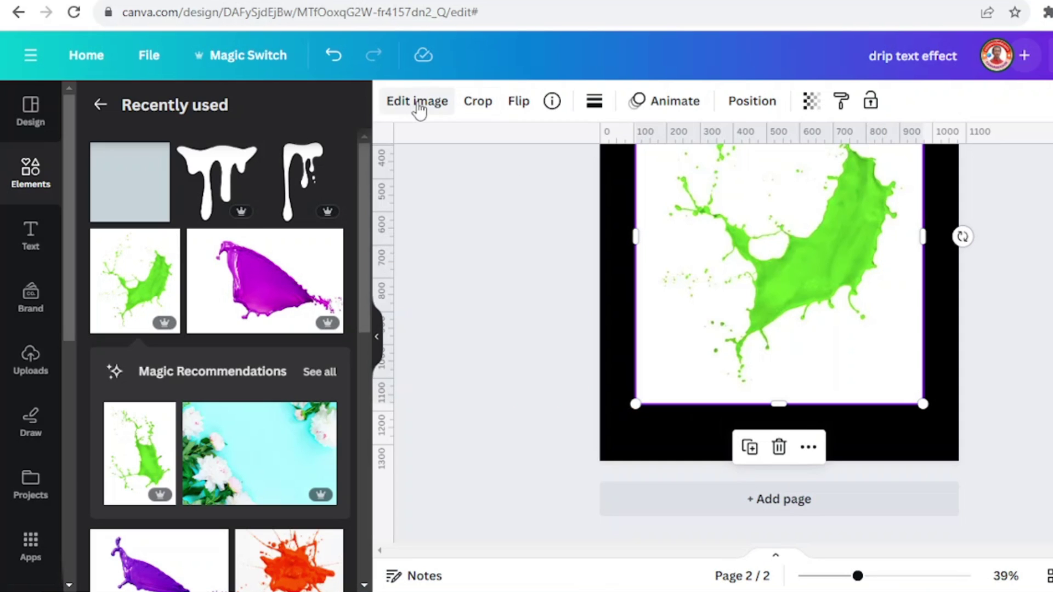
pyautogui.click(440, 118)
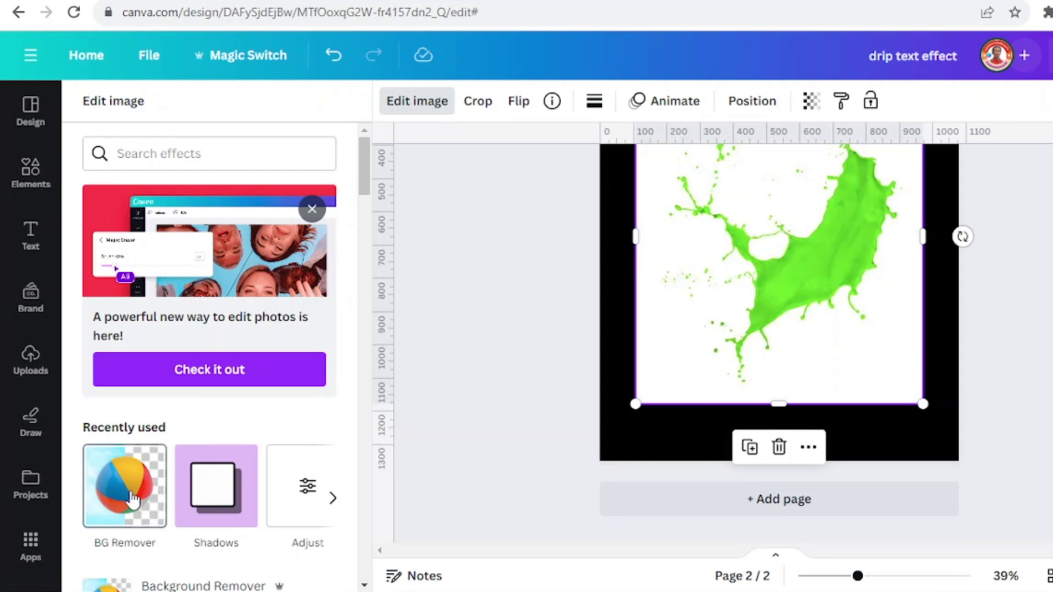
pyautogui.click(130, 514)
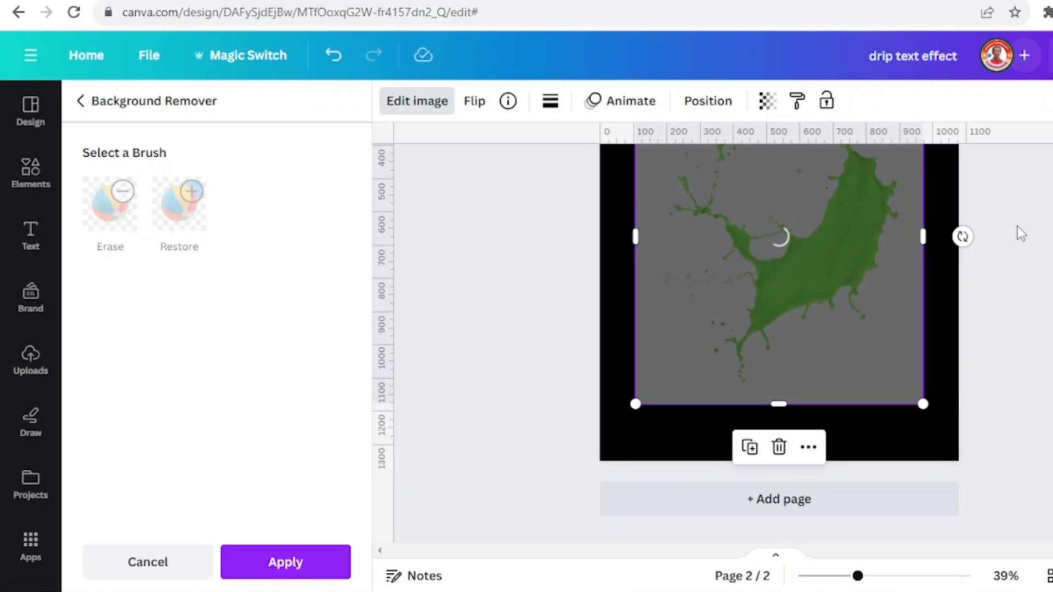
pyautogui.click(340, 573)
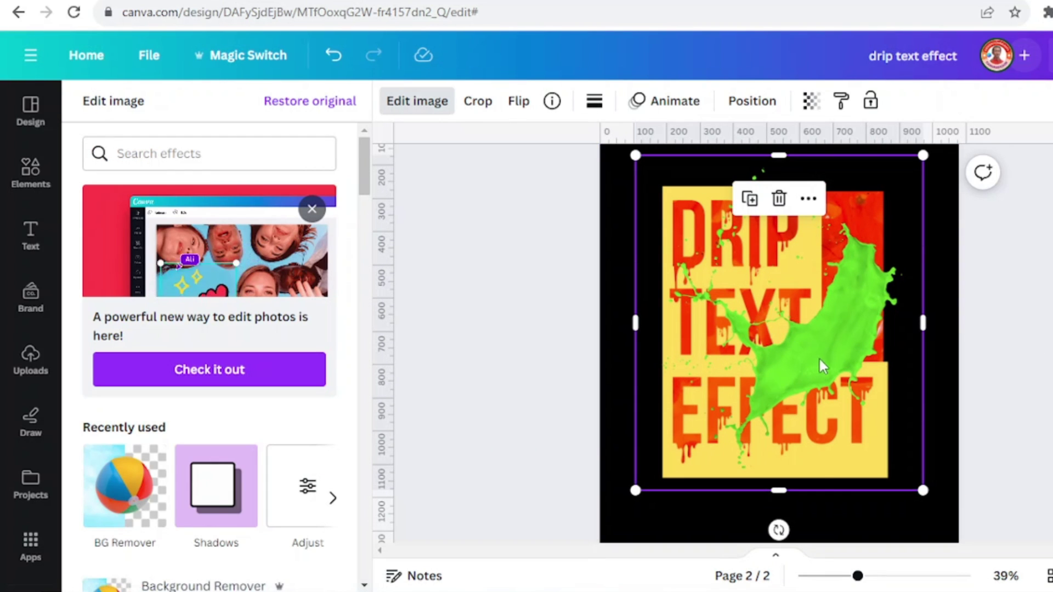
# - Rotate the green splash to run horizontally, enlarge it and position it across the word DRIP, extending past the page's left edge
pyautogui.moveTo(779, 530); pyautogui.dragTo(651, 426)
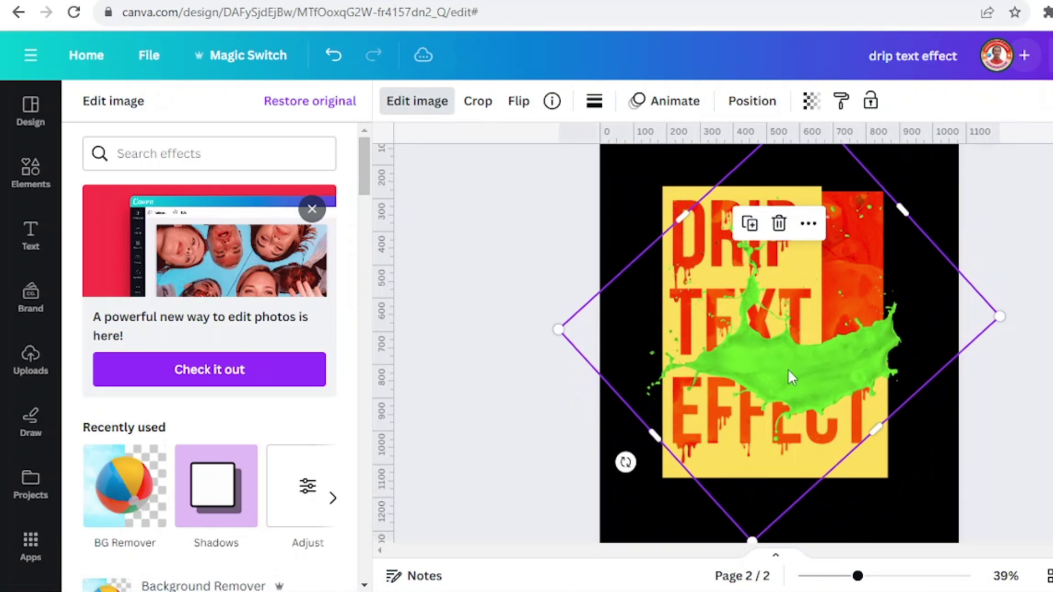
pyautogui.moveTo(788, 367); pyautogui.dragTo(682, 237)
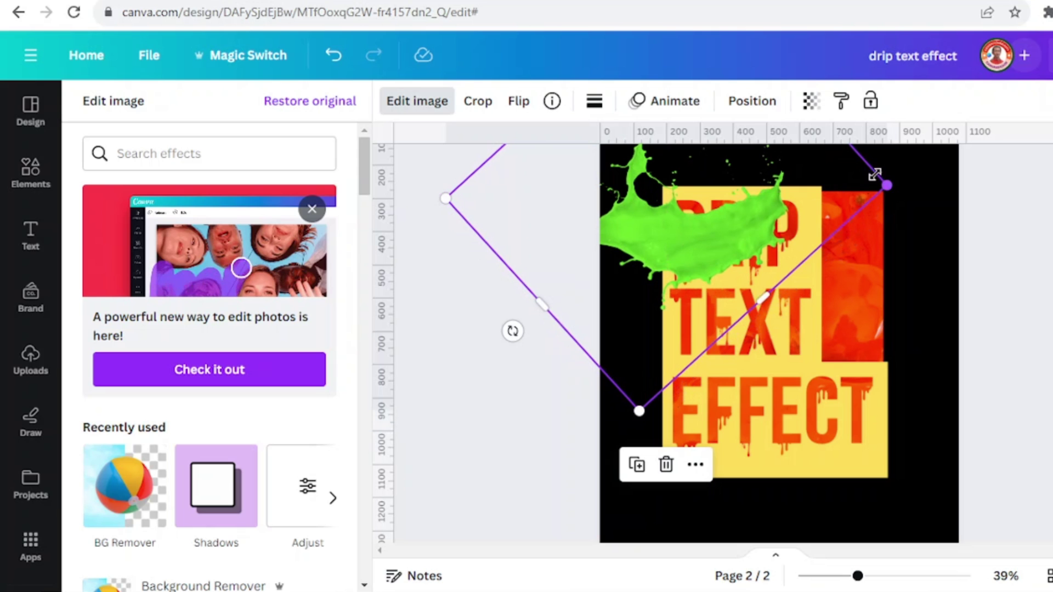
pyautogui.moveTo(877, 178); pyautogui.dragTo(1026, 335)
pyautogui.moveTo(950, 278); pyautogui.dragTo(802, 258)
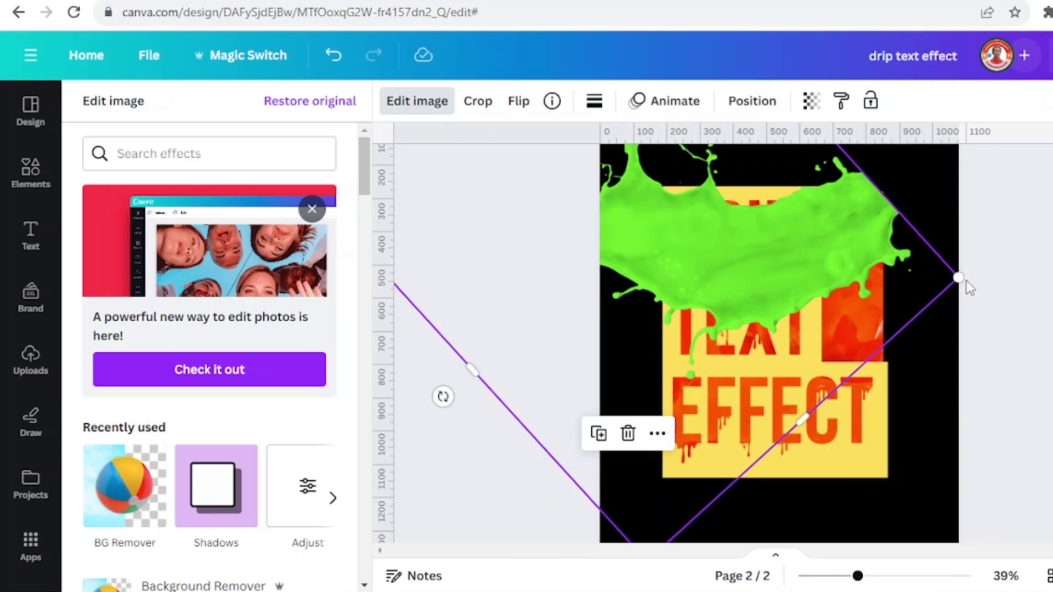
pyautogui.moveTo(967, 281); pyautogui.dragTo(856, 241)
pyautogui.moveTo(729, 232); pyautogui.dragTo(752, 236)
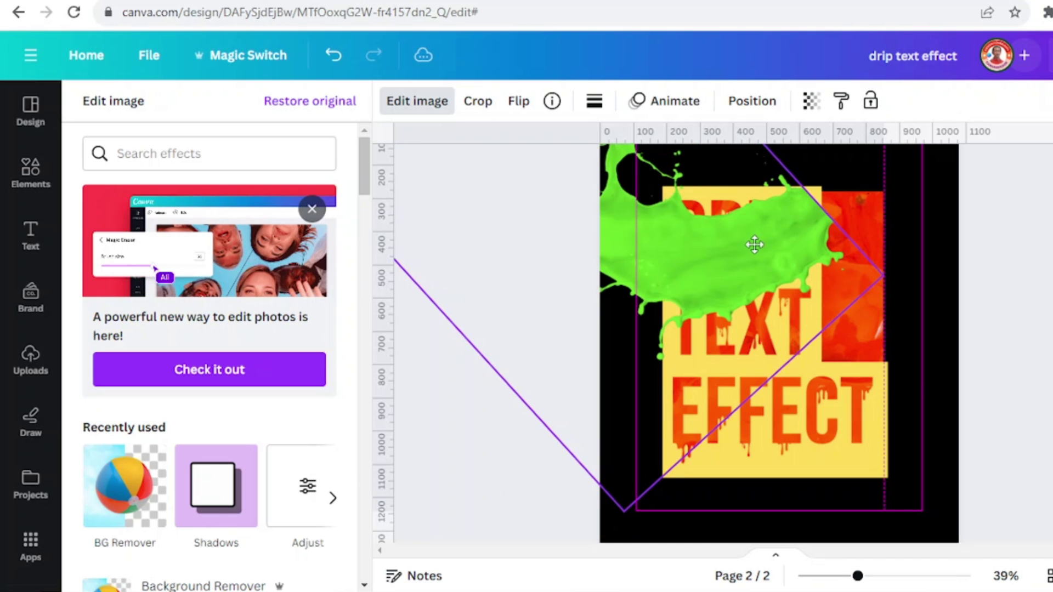
pyautogui.moveTo(754, 245); pyautogui.dragTo(755, 245)
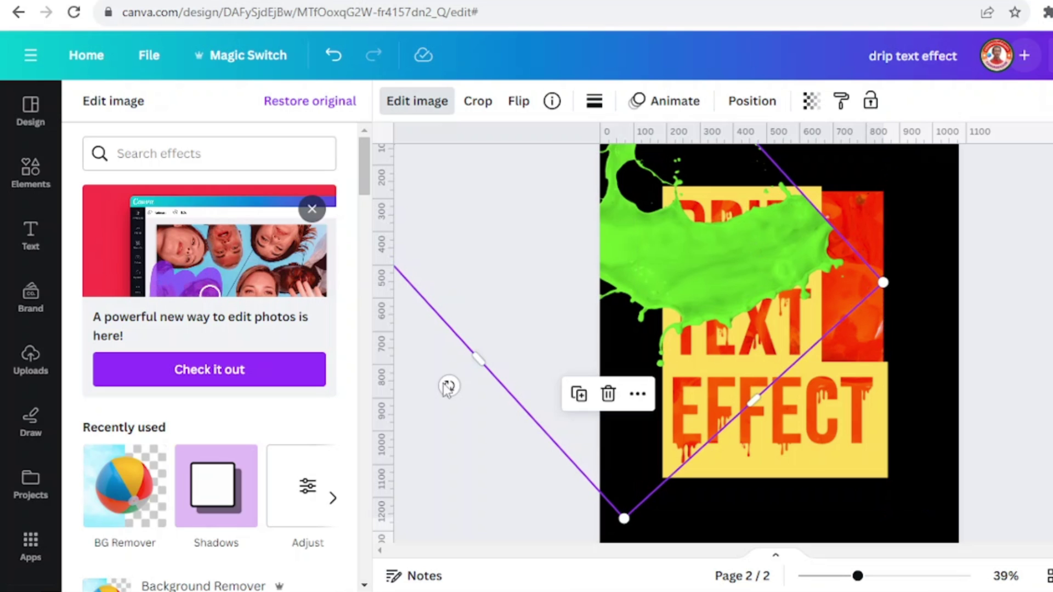
# - Add the magenta-purple paint splash photo from the recently used elements and remove its background with the Background Remover
pyautogui.click(31, 176)
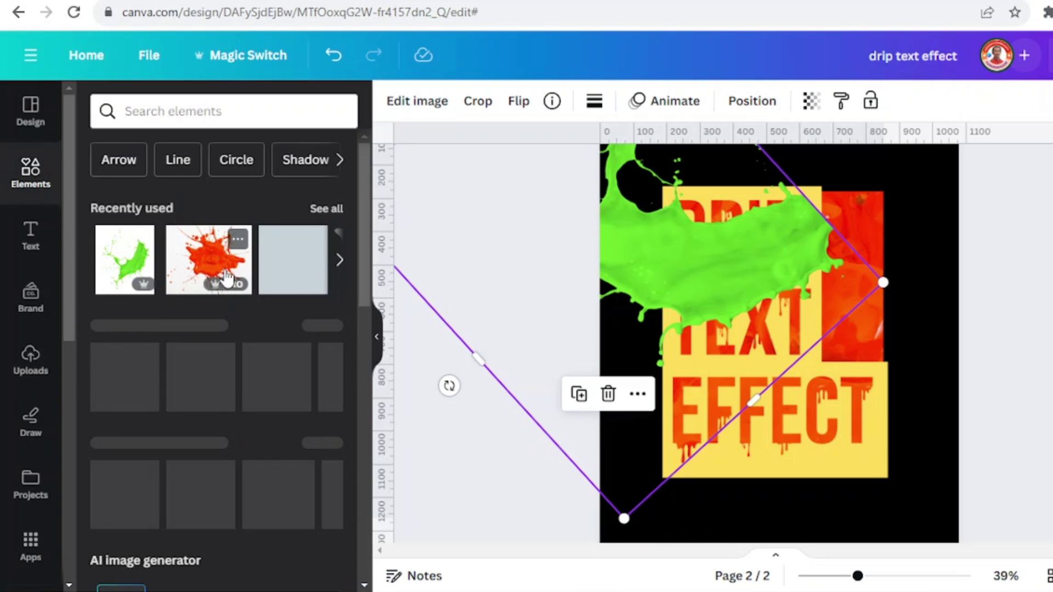
pyautogui.click(325, 209)
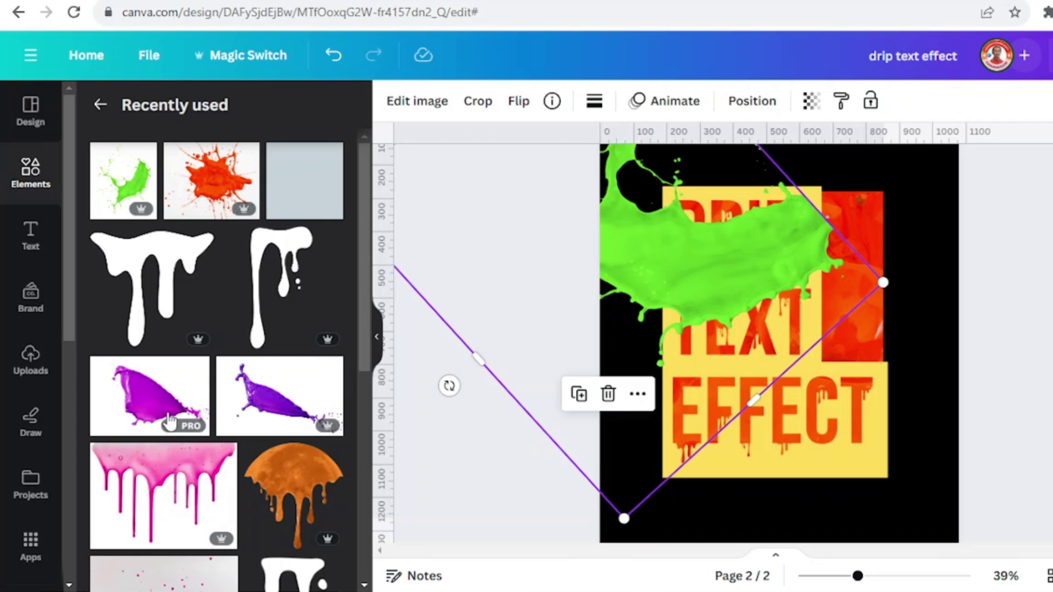
pyautogui.click(149, 402)
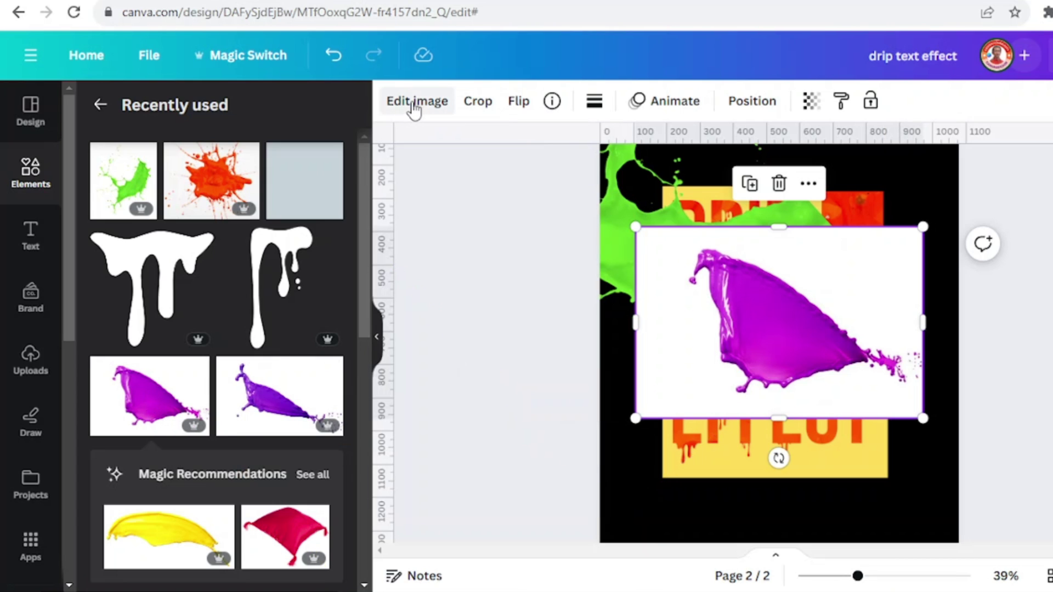
pyautogui.click(434, 108)
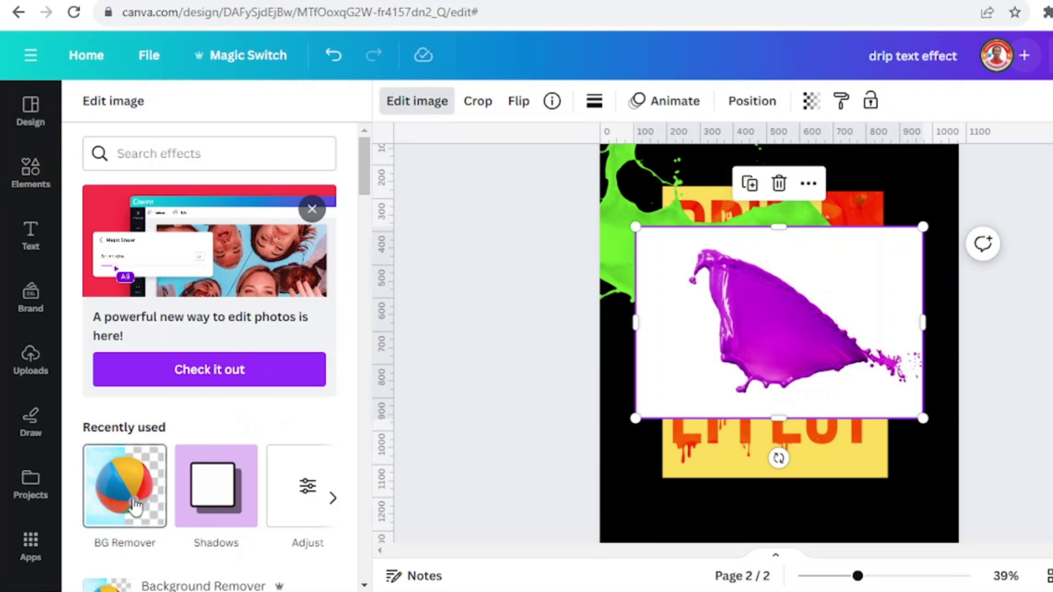
pyautogui.click(146, 496)
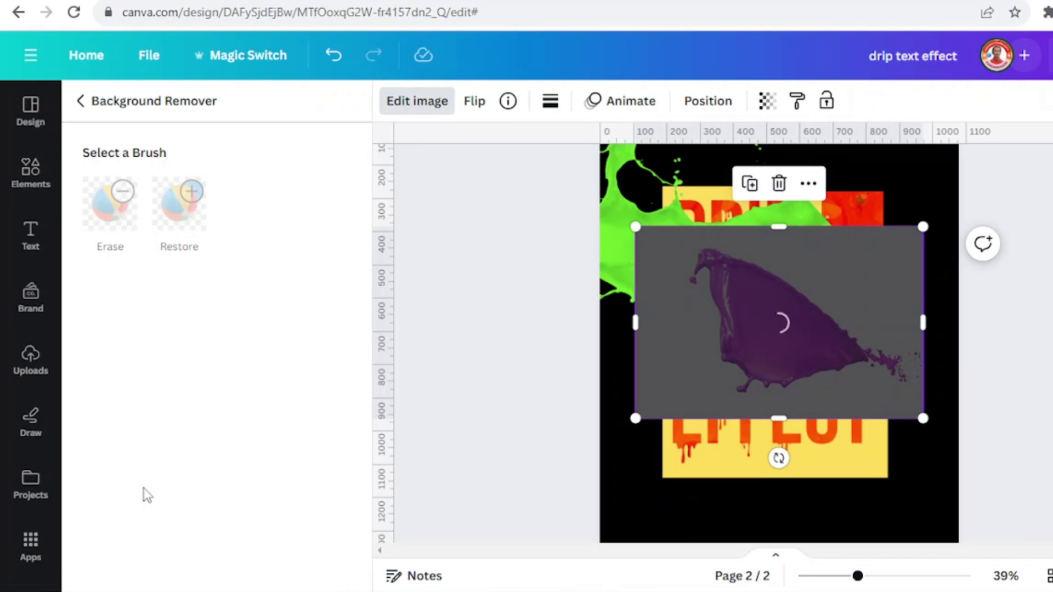
pyautogui.click(282, 563)
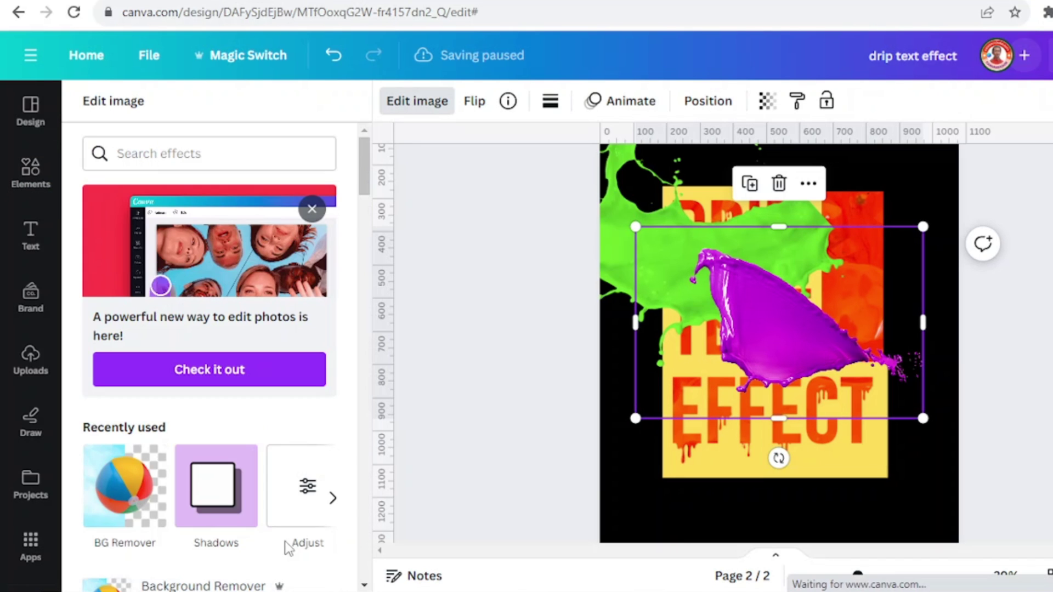
# - Rotate and slightly resize the purple splash and position it over the word EFFECT
pyautogui.moveTo(779, 458); pyautogui.dragTo(871, 416)
pyautogui.moveTo(785, 318); pyautogui.dragTo(766, 416)
pyautogui.moveTo(932, 386); pyautogui.dragTo(974, 378)
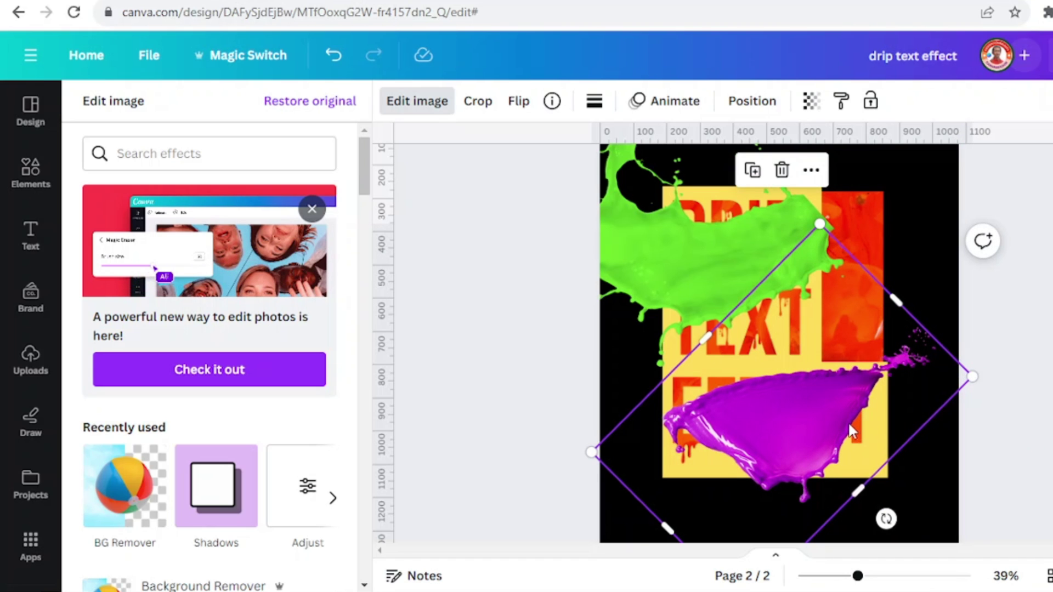
pyautogui.moveTo(848, 422)
pyautogui.mouseDown()
pyautogui.moveTo(842, 436)
pyautogui.moveTo(840, 427)
pyautogui.mouseUp()
pyautogui.moveTo(962, 380); pyautogui.dragTo(952, 384)
pyautogui.moveTo(807, 421); pyautogui.dragTo(814, 421)
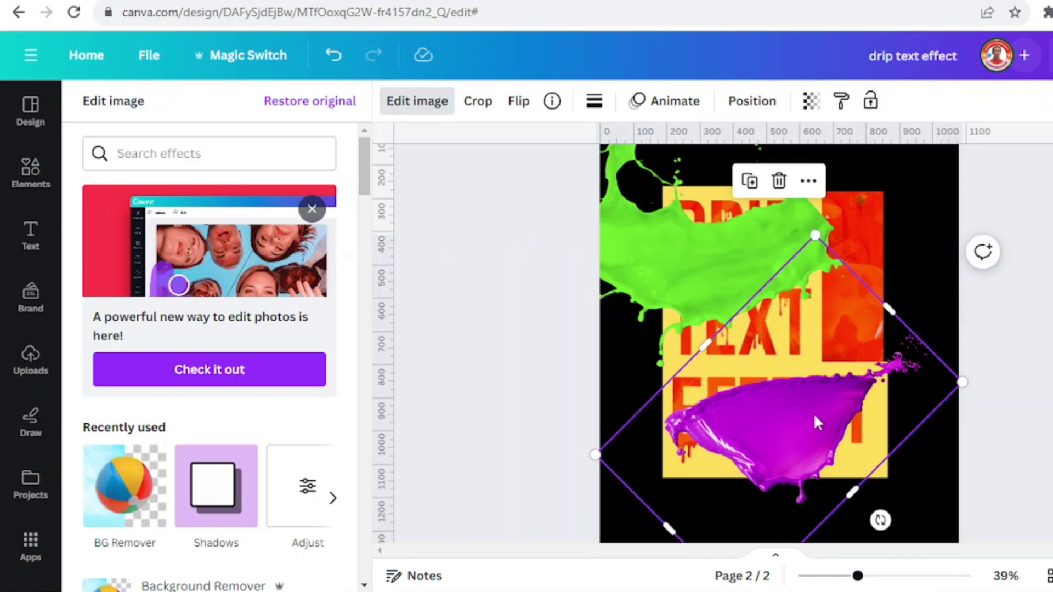
# - Move the yellow heading cut-out to the top of the layer order, above both paint splashes
pyautogui.click(907, 233)
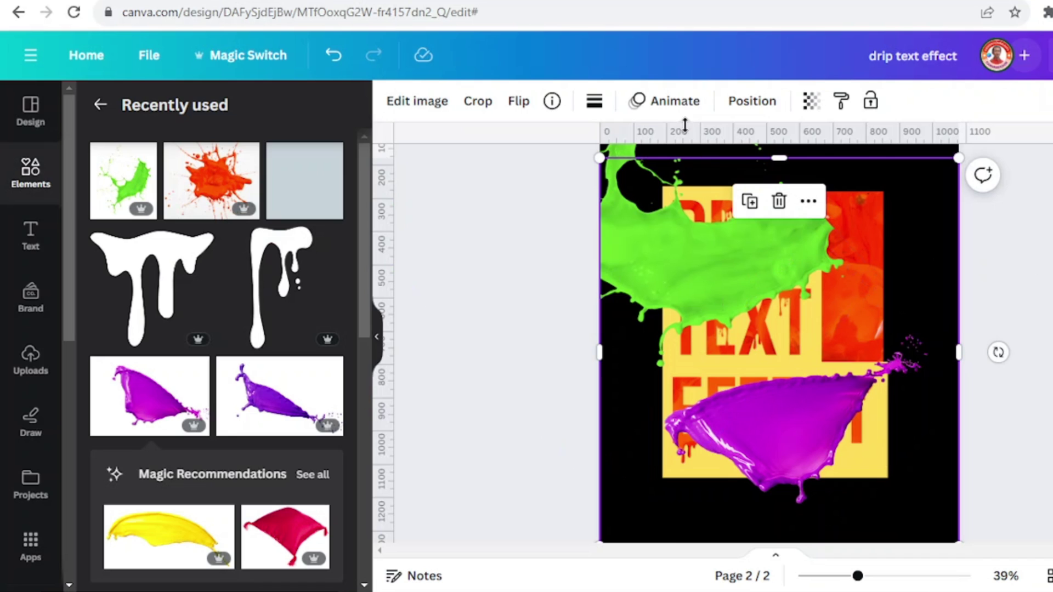
pyautogui.click(738, 105)
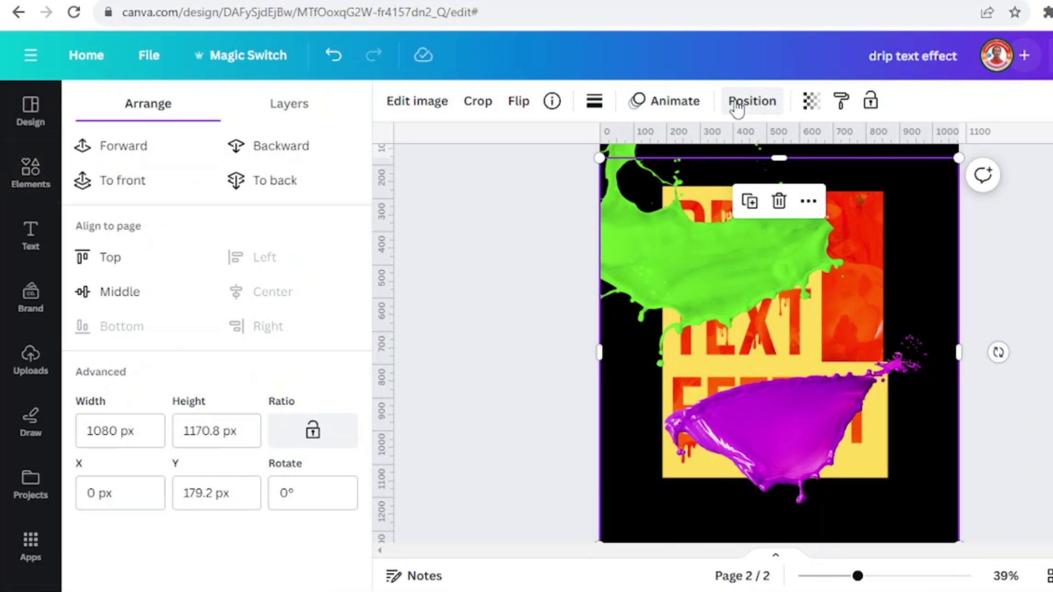
pyautogui.click(301, 107)
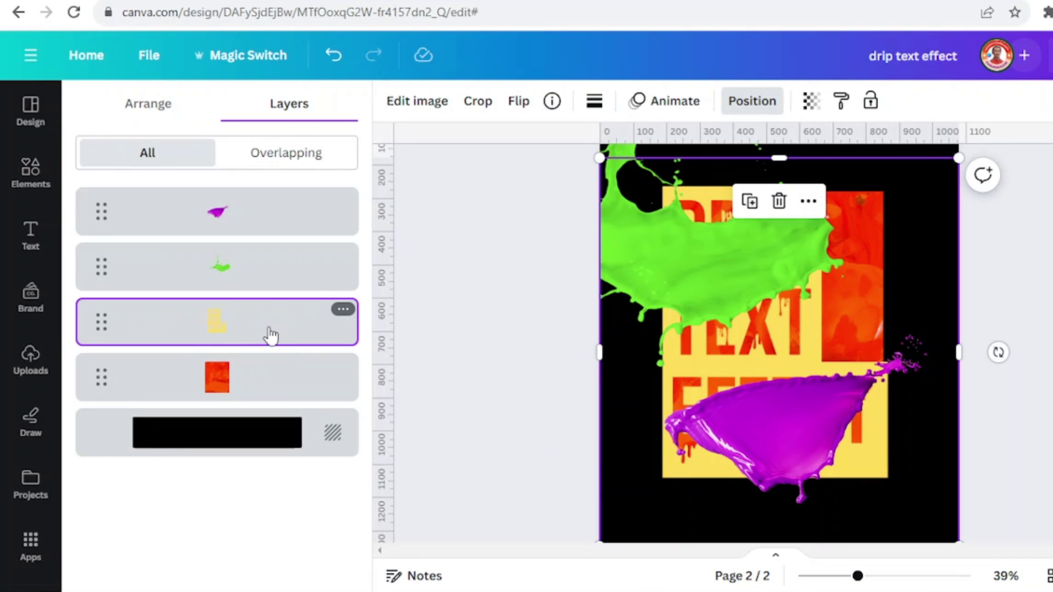
pyautogui.moveTo(270, 335); pyautogui.dragTo(268, 207)
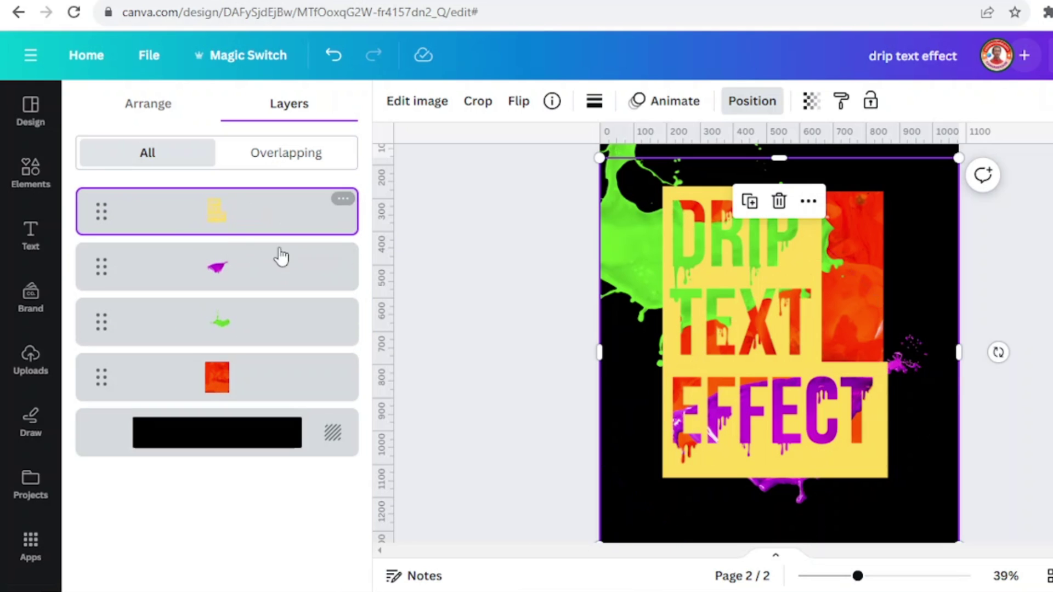
# - Apply a Glow shadow to the yellow heading cut-out to give the lettering depth
pyautogui.click(430, 108)
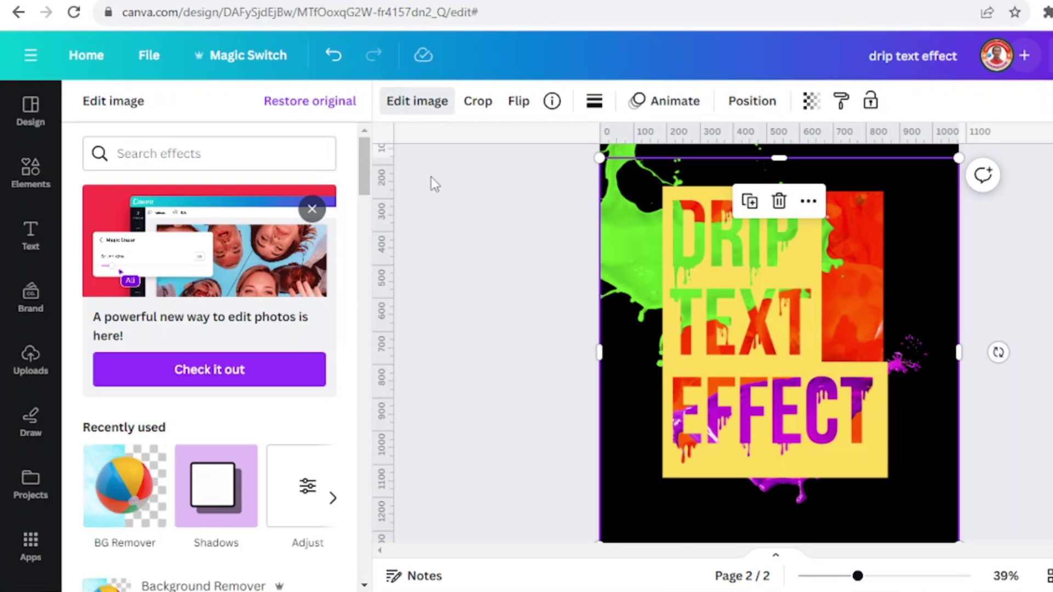
pyautogui.scroll(-3, 296, 354)
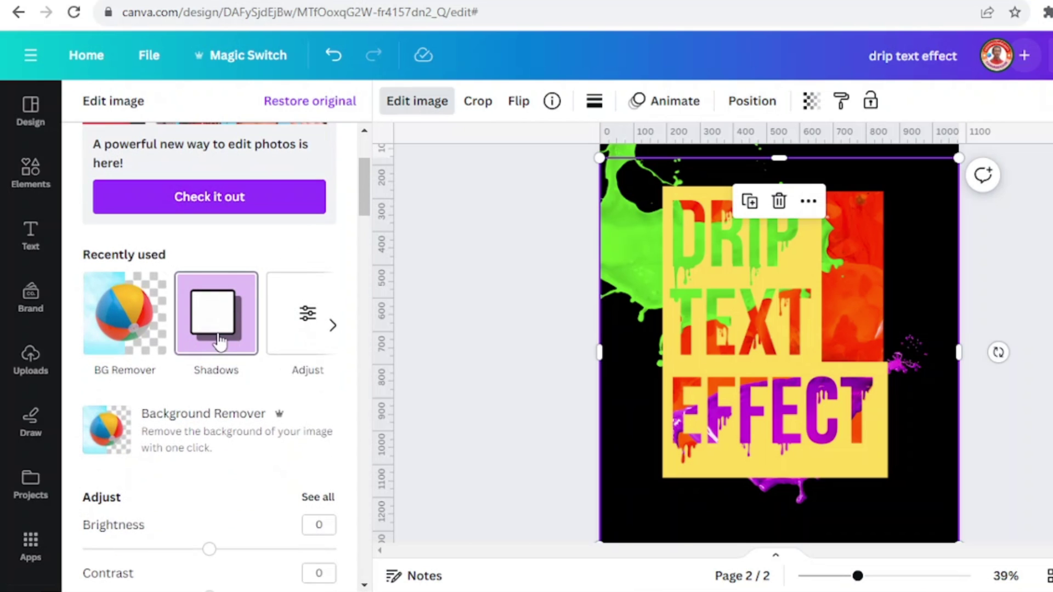
pyautogui.click(226, 333)
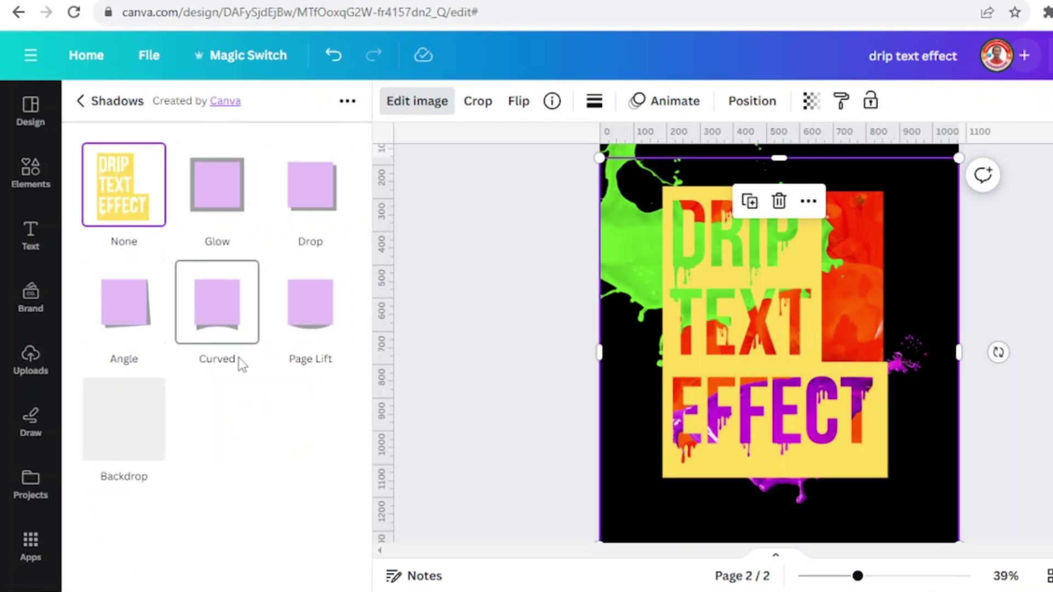
pyautogui.click(230, 196)
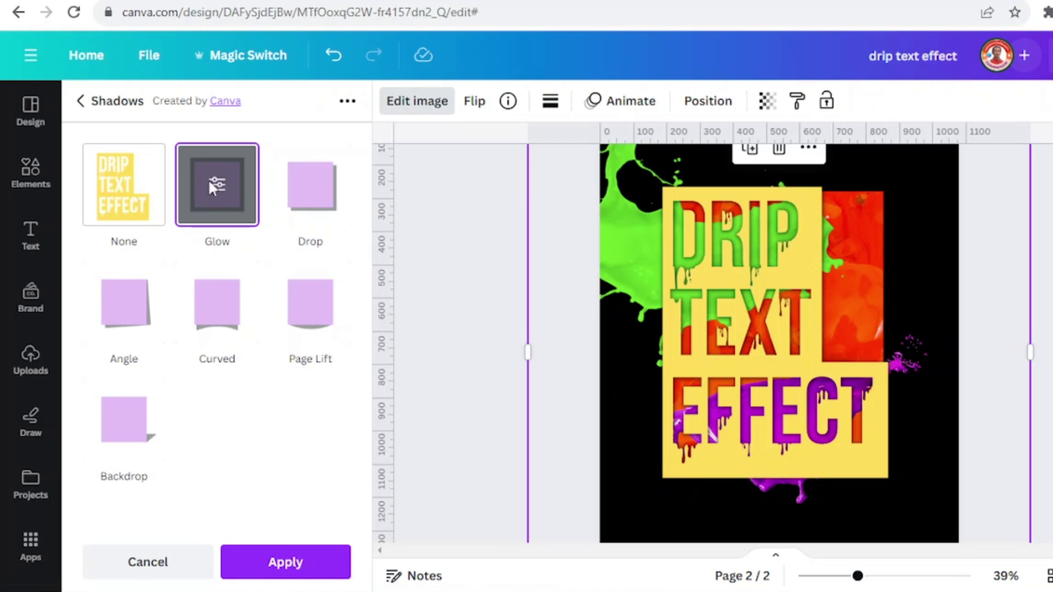
pyautogui.click(303, 570)
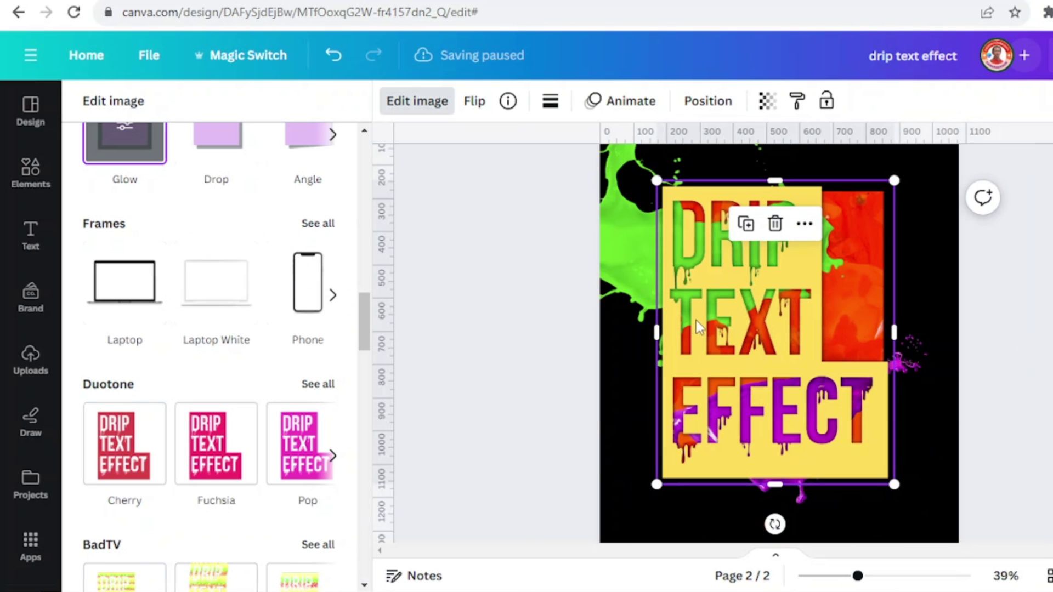
# - Enlarge the purple splash and shift it toward the page's lower left so it fills more of the word EFFECT
pyautogui.click(878, 576)
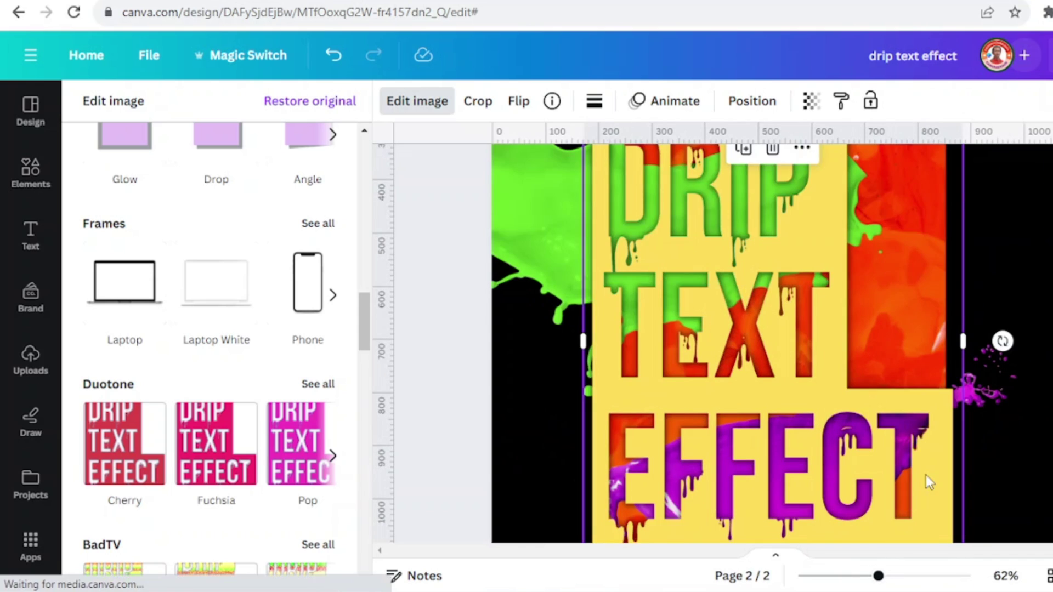
pyautogui.scroll(-3, 926, 475)
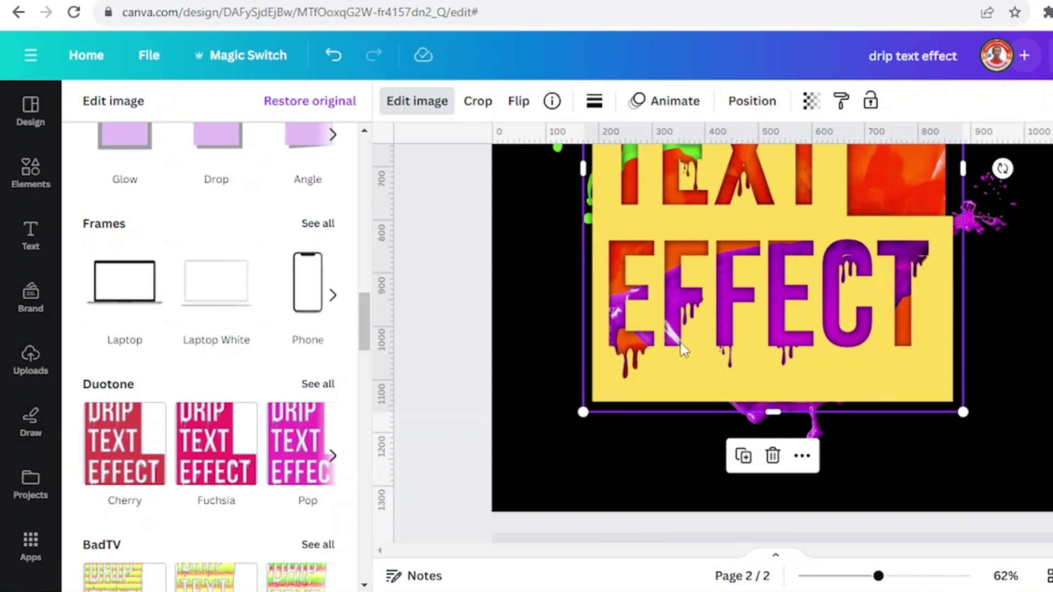
pyautogui.click(985, 229)
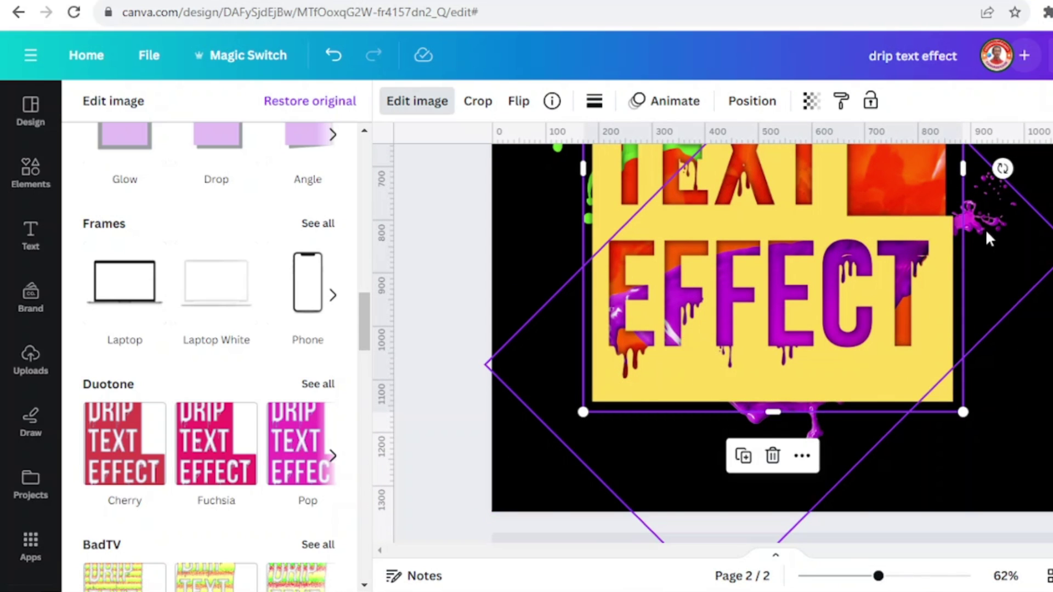
pyautogui.moveTo(1024, 252)
pyautogui.mouseDown()
pyautogui.moveTo(988, 282)
pyautogui.moveTo(961, 285)
pyautogui.moveTo(1034, 296)
pyautogui.moveTo(1039, 275)
pyautogui.moveTo(1020, 257)
pyautogui.mouseUp()
pyautogui.scroll(2, 1032, 252)
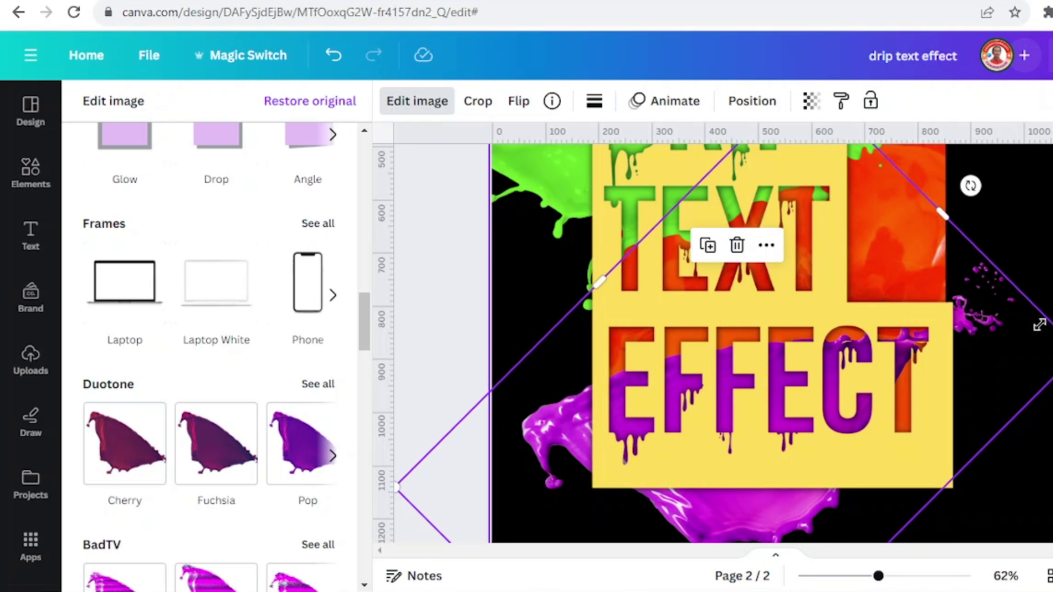
pyautogui.click(856, 576)
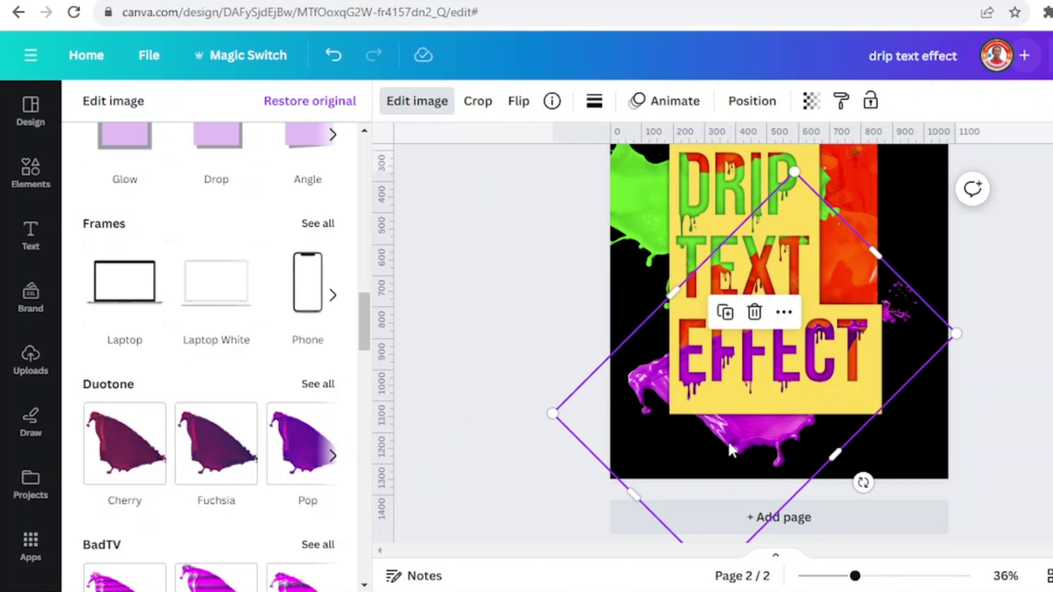
# - Add a yellow square shape and stretch it into a full-height strip covering the page area left of the lettering
pyautogui.click(40, 190)
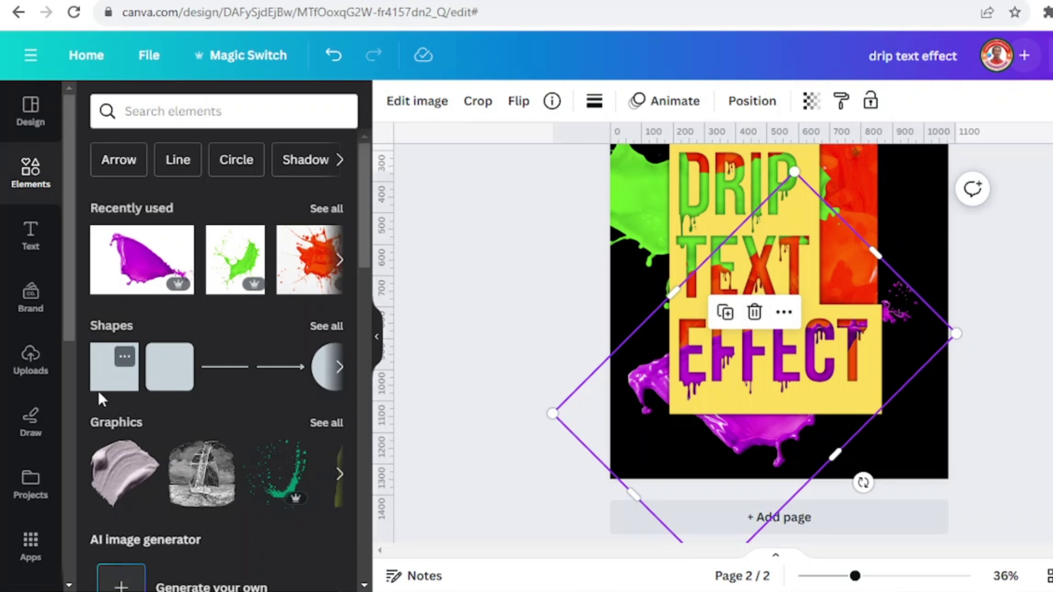
pyautogui.click(98, 390)
pyautogui.moveTo(788, 261); pyautogui.dragTo(642, 279)
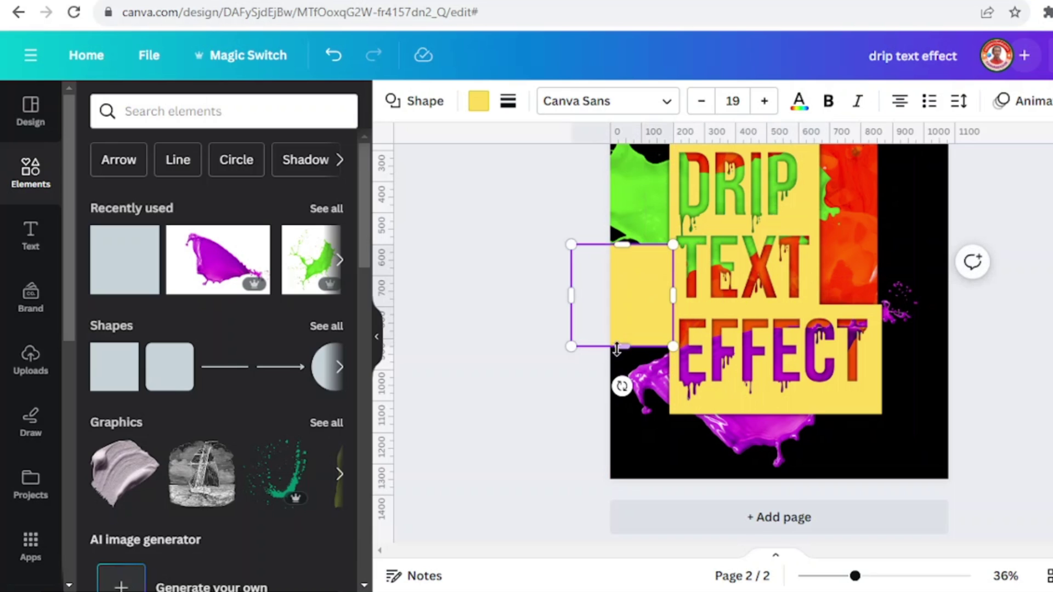
pyautogui.moveTo(622, 347); pyautogui.dragTo(602, 491)
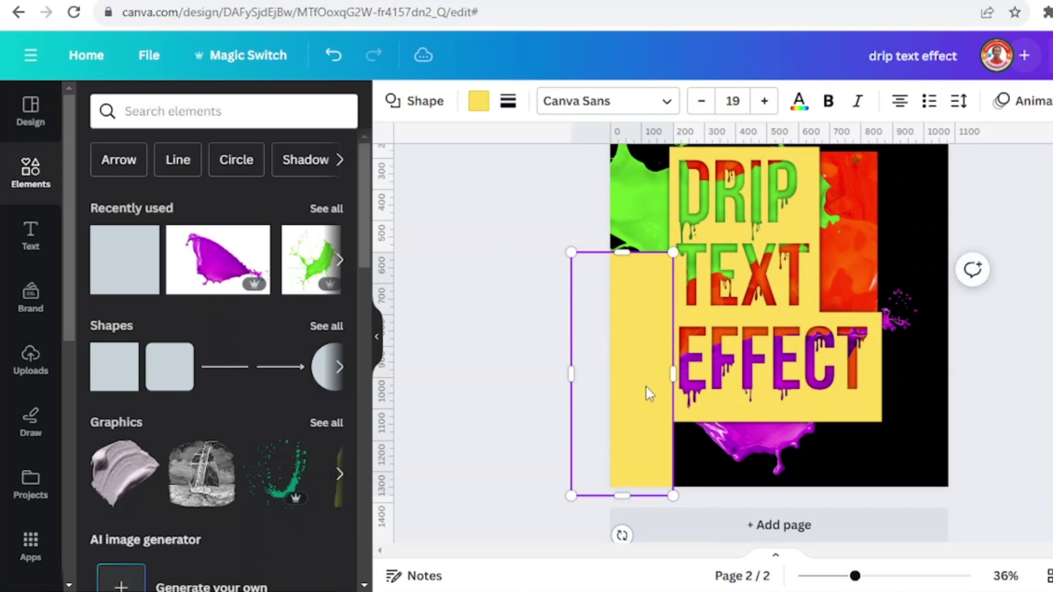
pyautogui.scroll(2, 646, 387)
pyautogui.moveTo(633, 421); pyautogui.dragTo(633, 223)
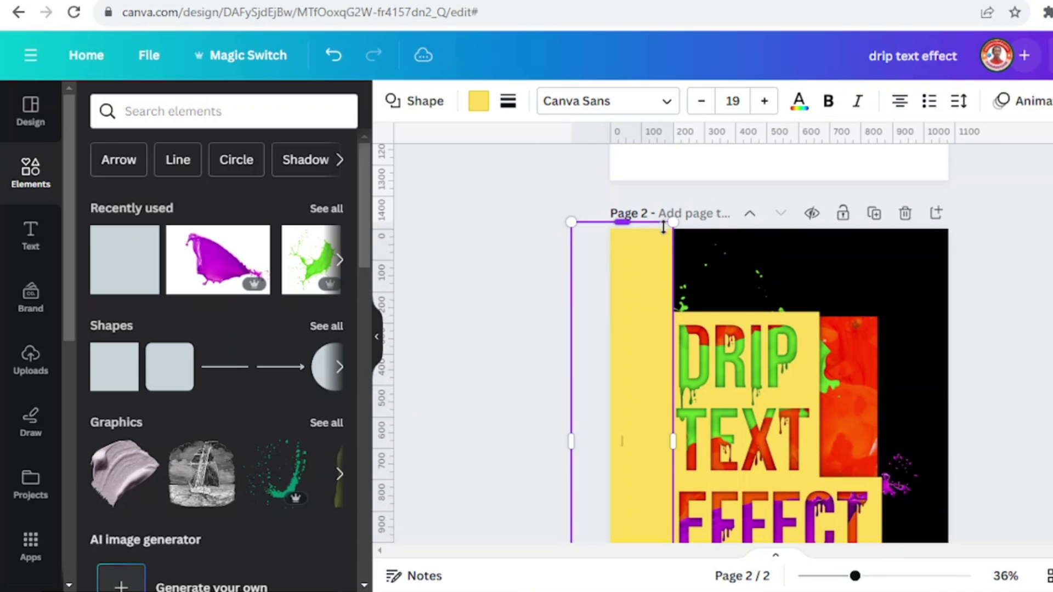
pyautogui.moveTo(630, 287); pyautogui.dragTo(635, 293)
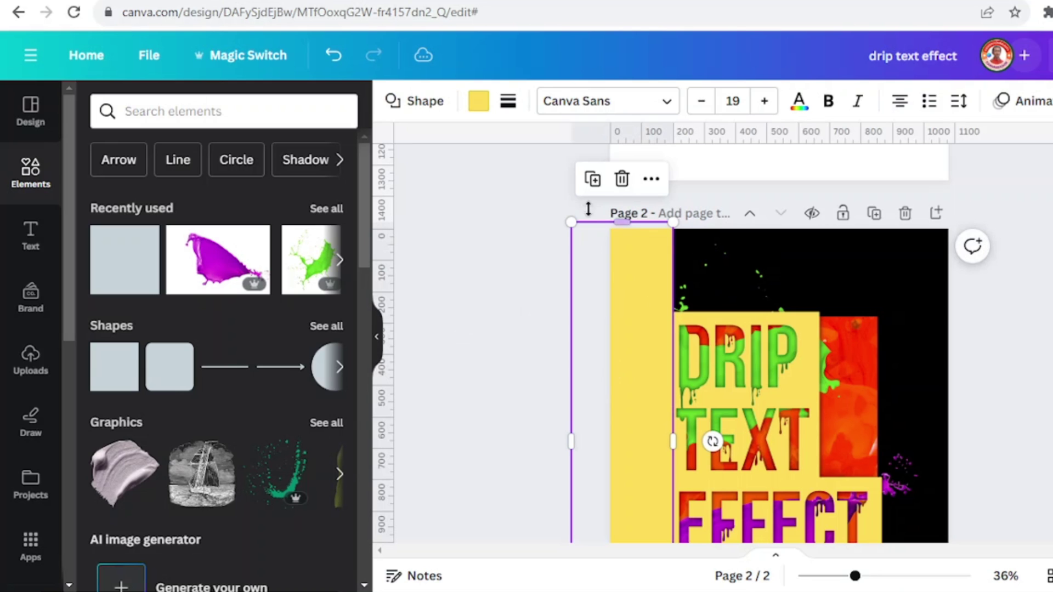
# - Place copies of the yellow strip to cover the page's right edge and the area below the word EFFECT
pyautogui.moveTo(619, 343); pyautogui.dragTo(713, 373)
pyautogui.scroll(-3, 922, 318)
pyautogui.moveTo(764, 253); pyautogui.dragTo(887, 252)
pyautogui.scroll(5, 797, 302)
pyautogui.moveTo(797, 302); pyautogui.dragTo(783, 487)
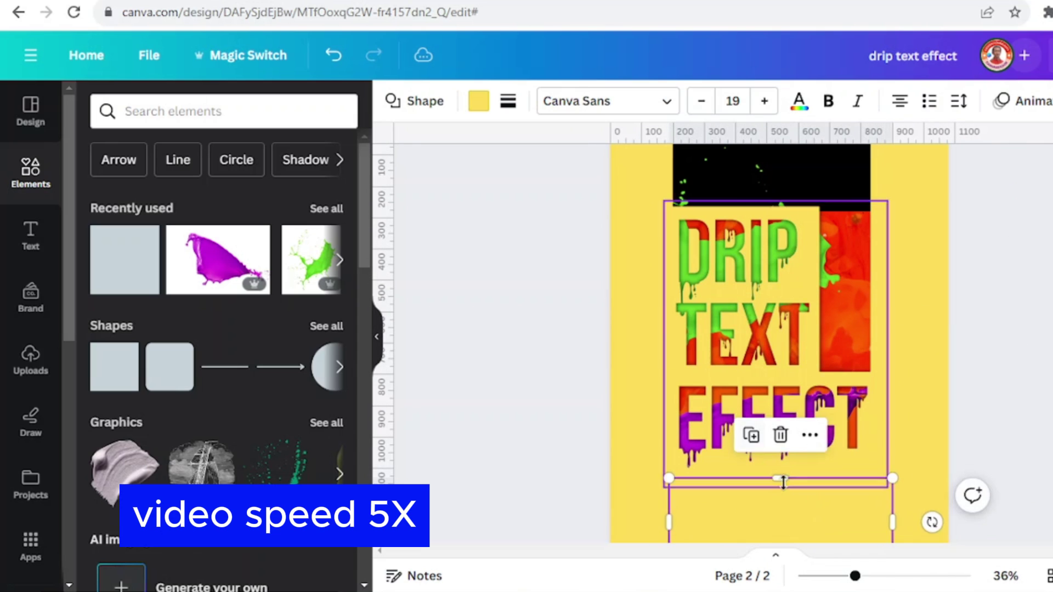
# - Cover the areas above and to the right of DRIP and TEXT with further yellow shapes, leaving only the lettering exposed
pyautogui.moveTo(783, 384); pyautogui.dragTo(940, 277)
pyautogui.moveTo(1051, 323); pyautogui.dragTo(936, 463)
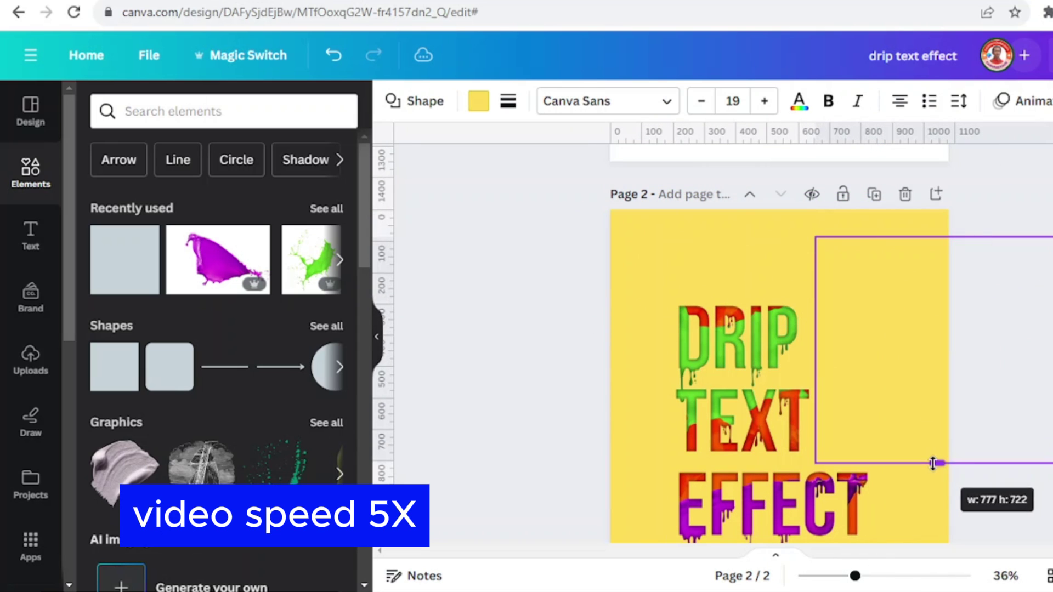
pyautogui.scroll(-3, 936, 463)
pyautogui.scroll(2, 1050, 350)
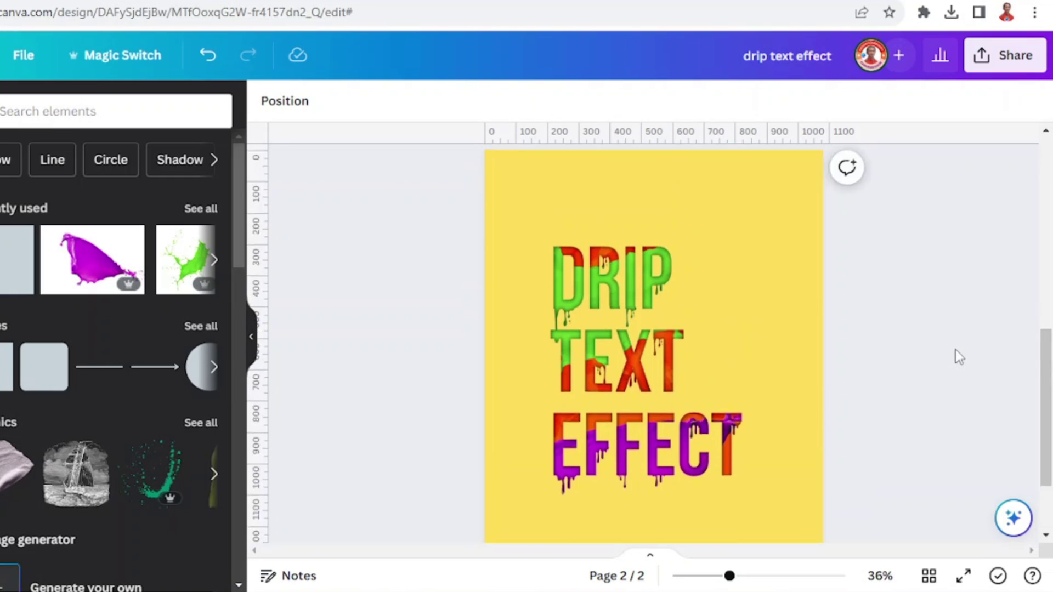
# - Download only page 2 of the design as a PNG at size 1
pyautogui.scroll(1, 955, 351)
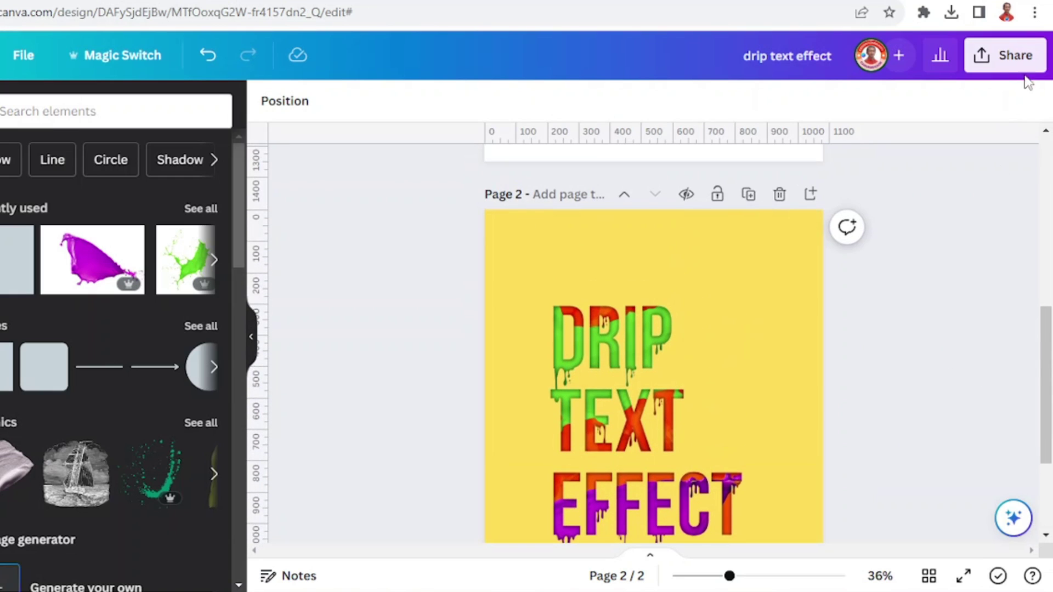
pyautogui.click(1005, 54)
pyautogui.click(811, 491)
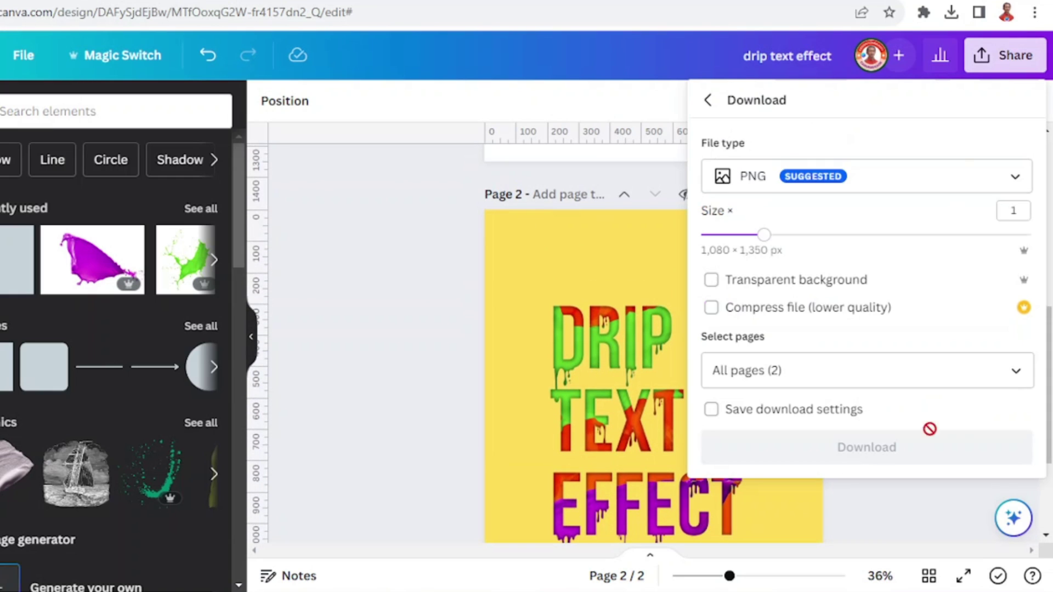
pyautogui.click(1015, 371)
pyautogui.click(828, 216)
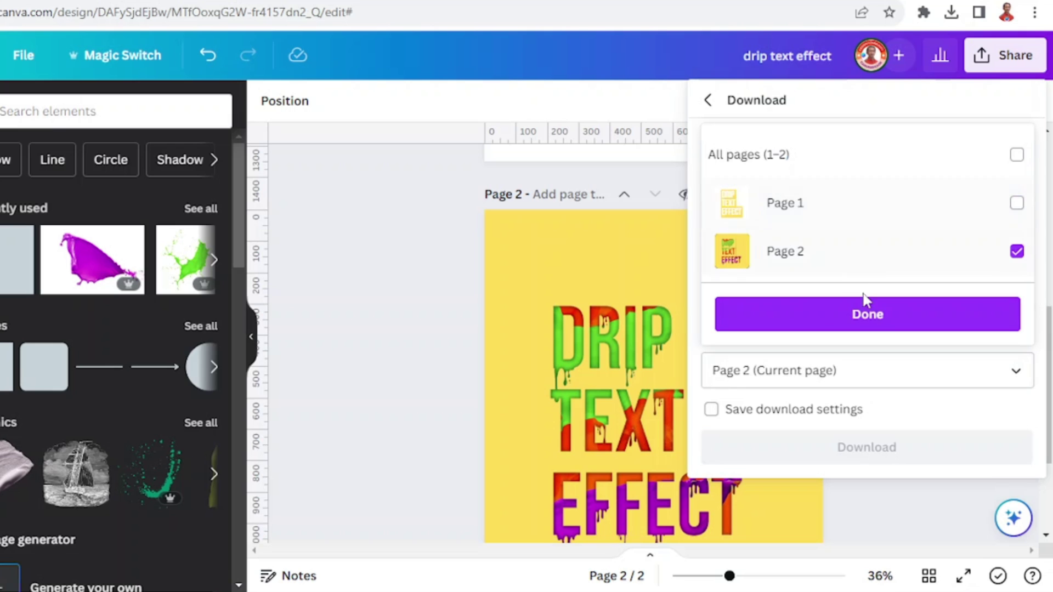
pyautogui.click(865, 301)
pyautogui.click(885, 448)
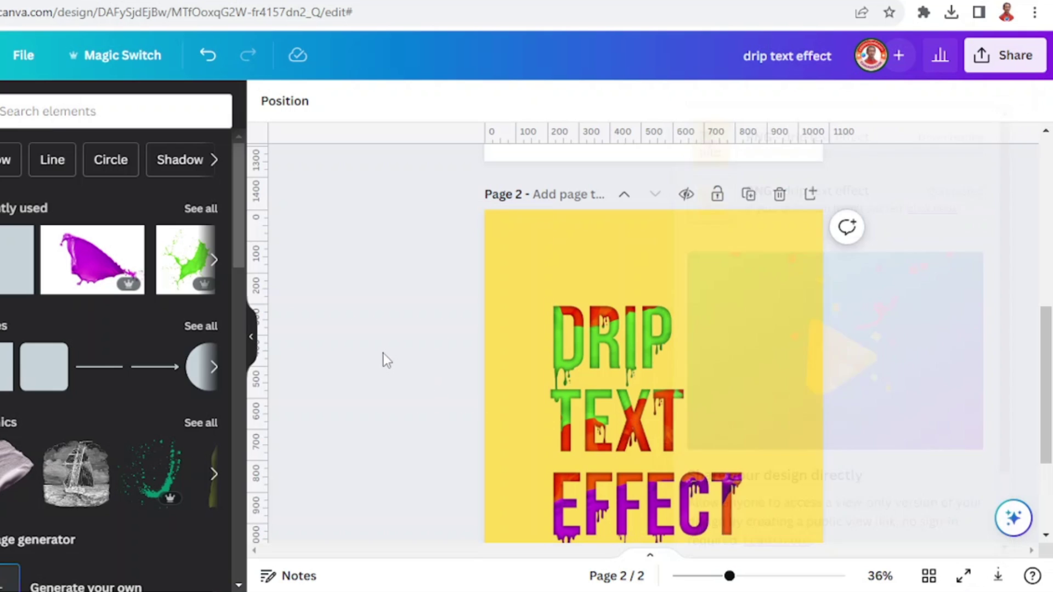
# - Add a third page to the design and search the elements for "black metal background"
pyautogui.scroll(-3, 406, 362)
pyautogui.click(625, 507)
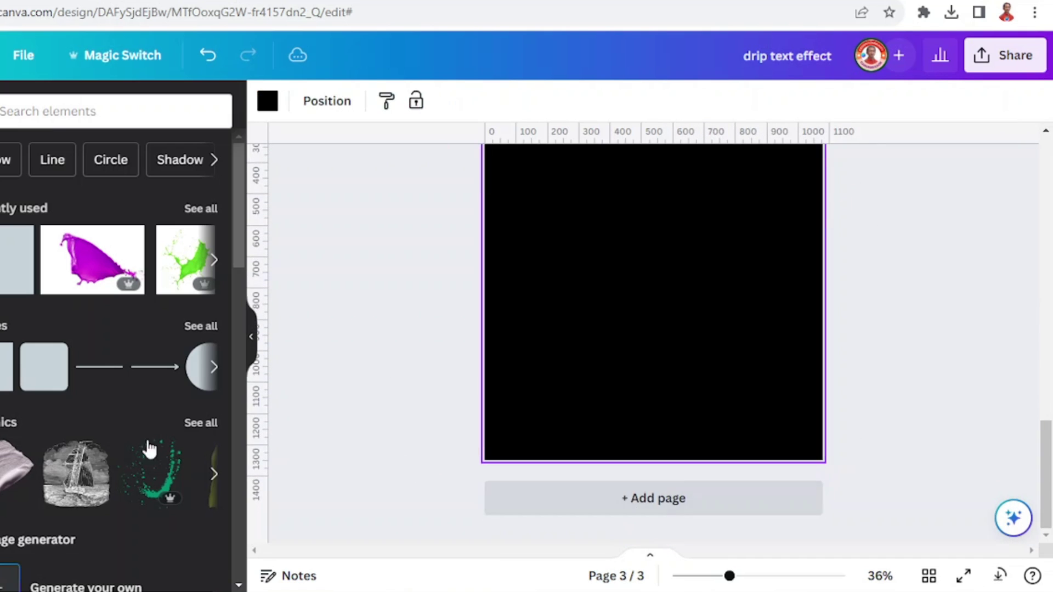
pyautogui.click(143, 110)
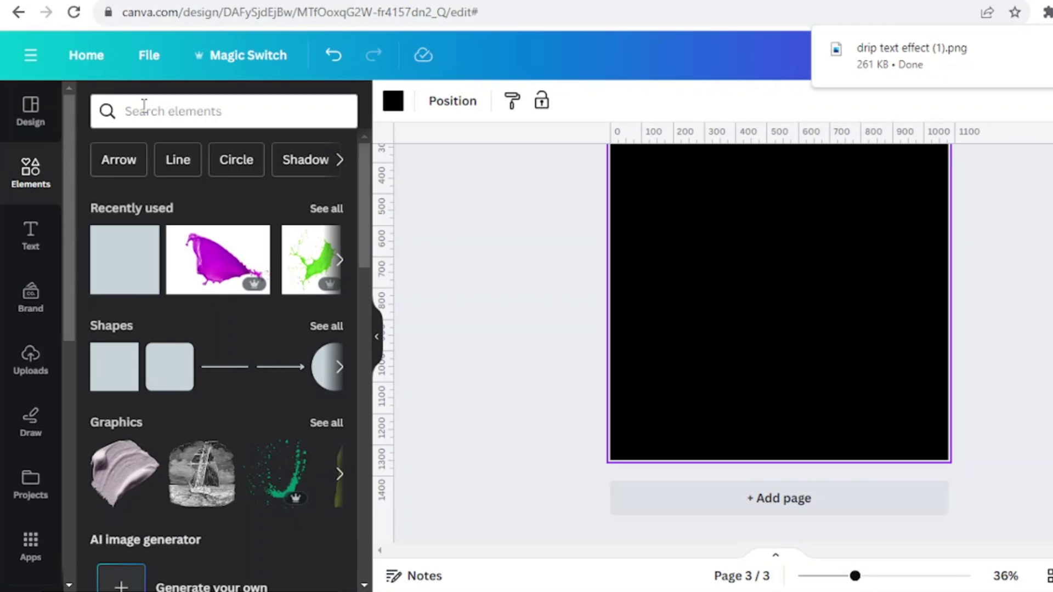
pyautogui.click(145, 106)
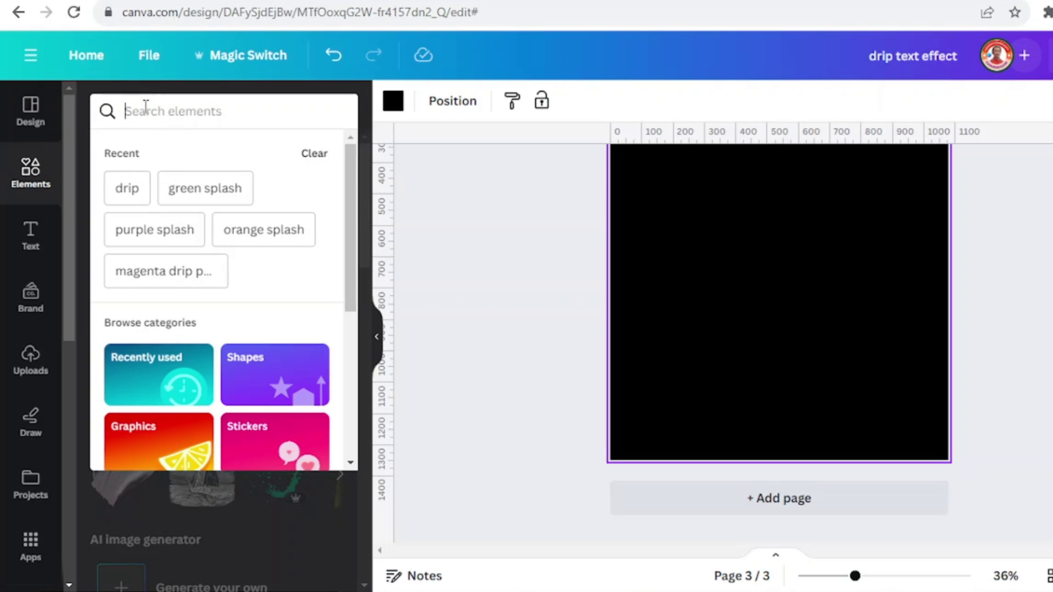
pyautogui.write('me')
pyautogui.press('BackSpace')
pyautogui.press('BackSpace')
pyautogui.write('black metal')
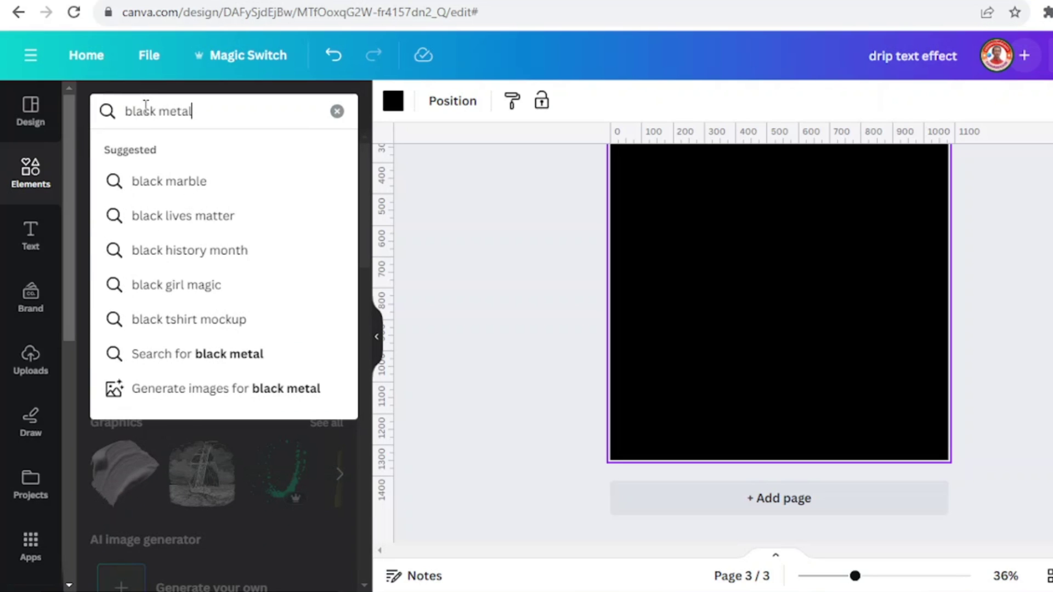
pyautogui.write(' background')
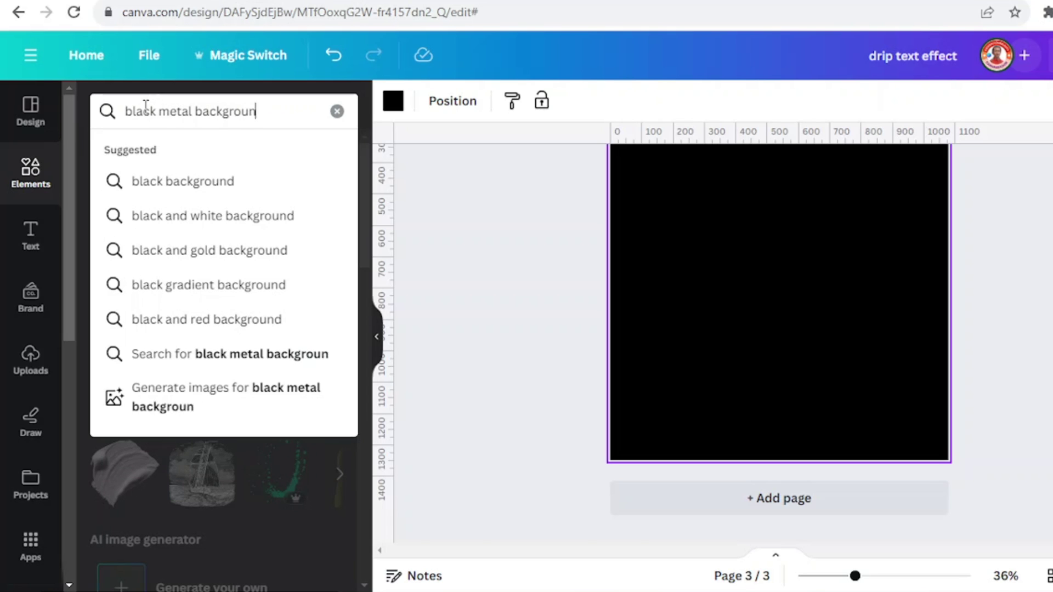
pyautogui.press('Return')
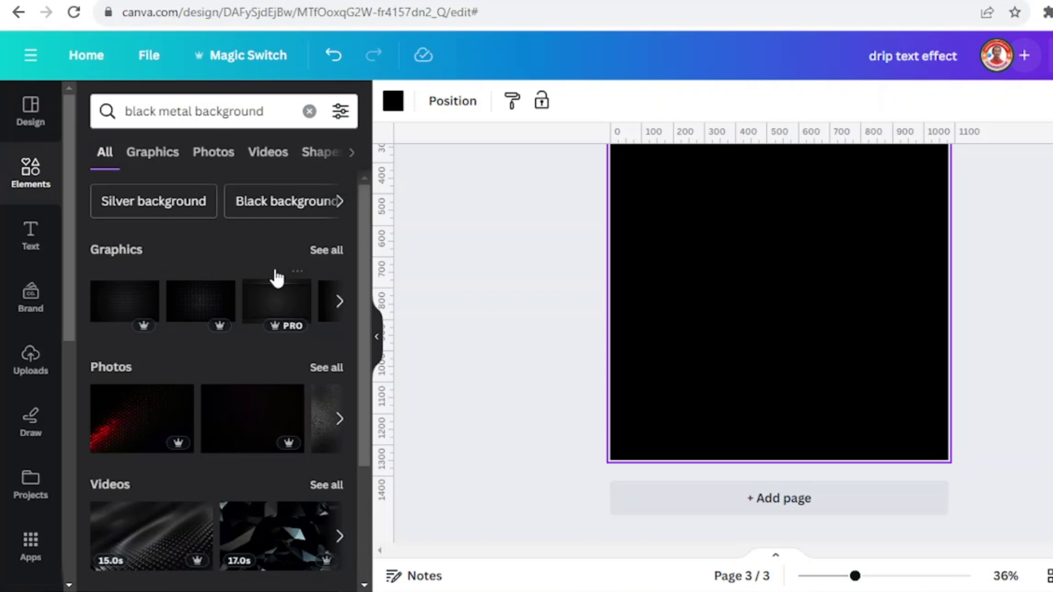
# - Add the "Black stainless steel mesh background." photo from the photo results and set it as page 3's background
pyautogui.click(327, 369)
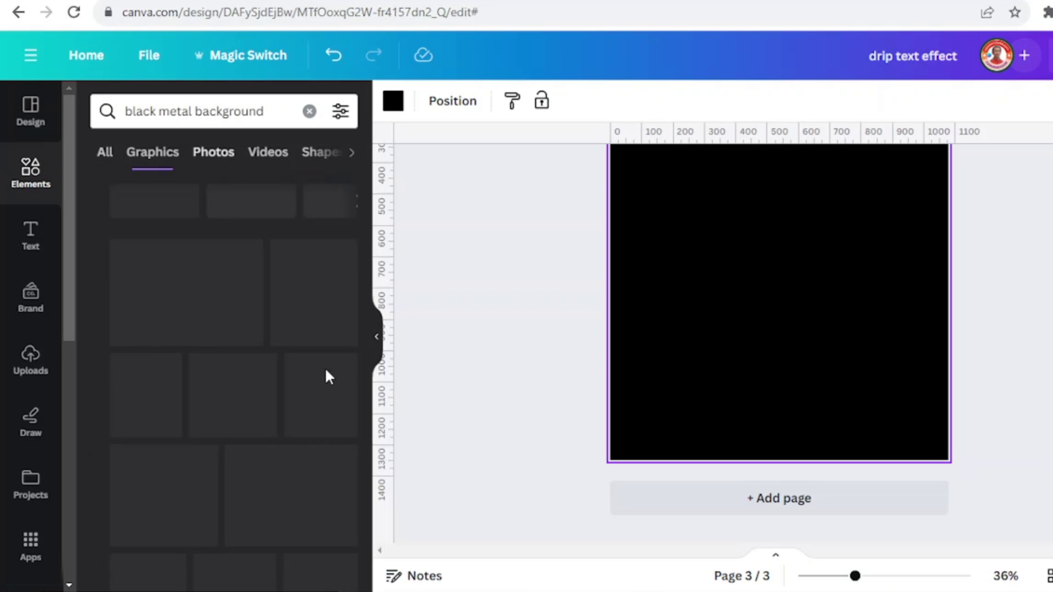
pyautogui.scroll(-2, 310, 291)
pyautogui.scroll(-1, 312, 290)
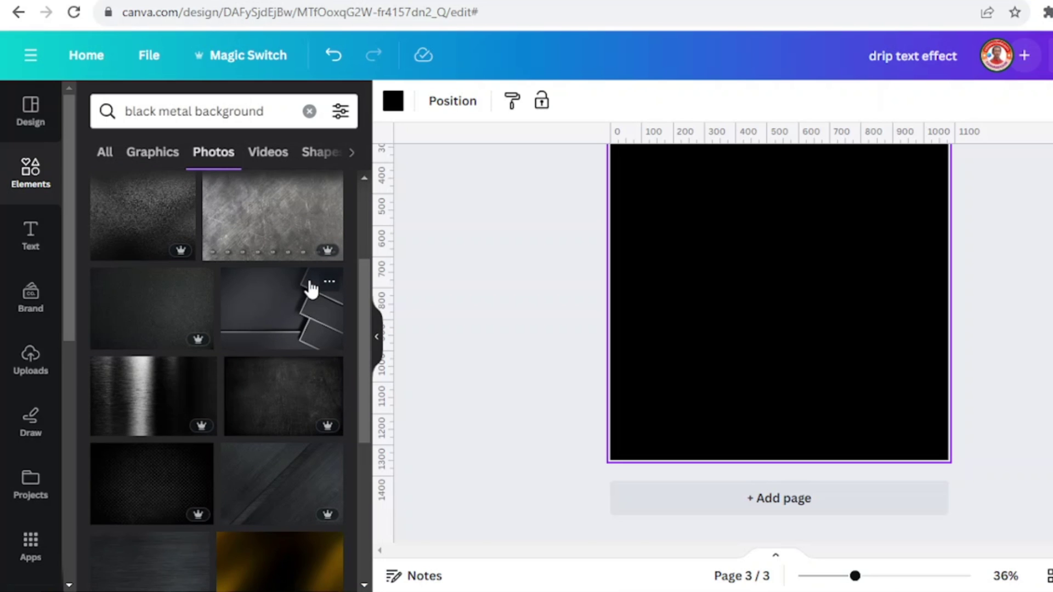
pyautogui.scroll(-3, 312, 286)
pyautogui.scroll(-2, 254, 349)
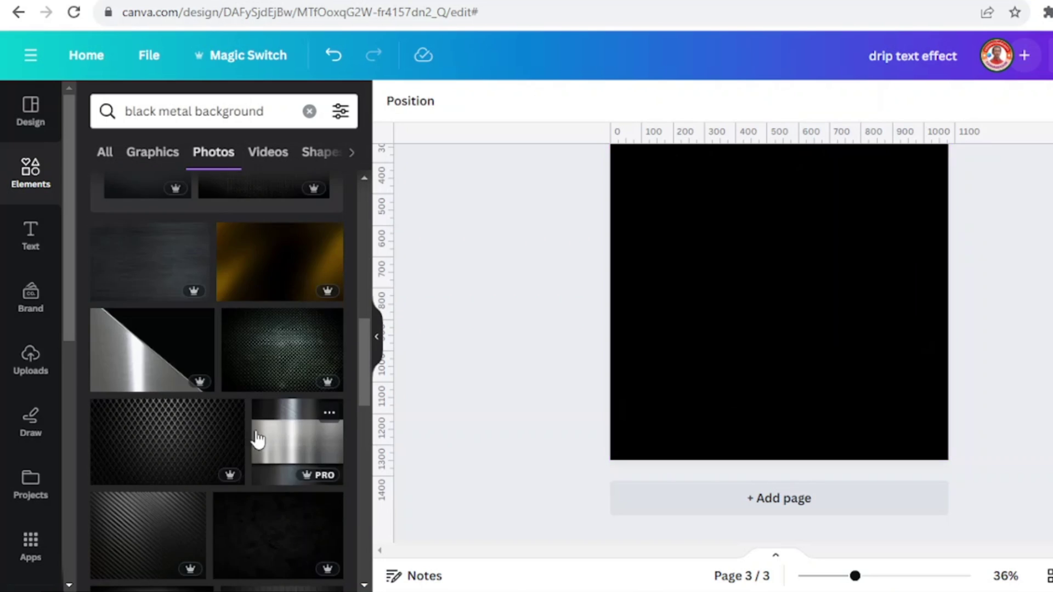
pyautogui.click(231, 413)
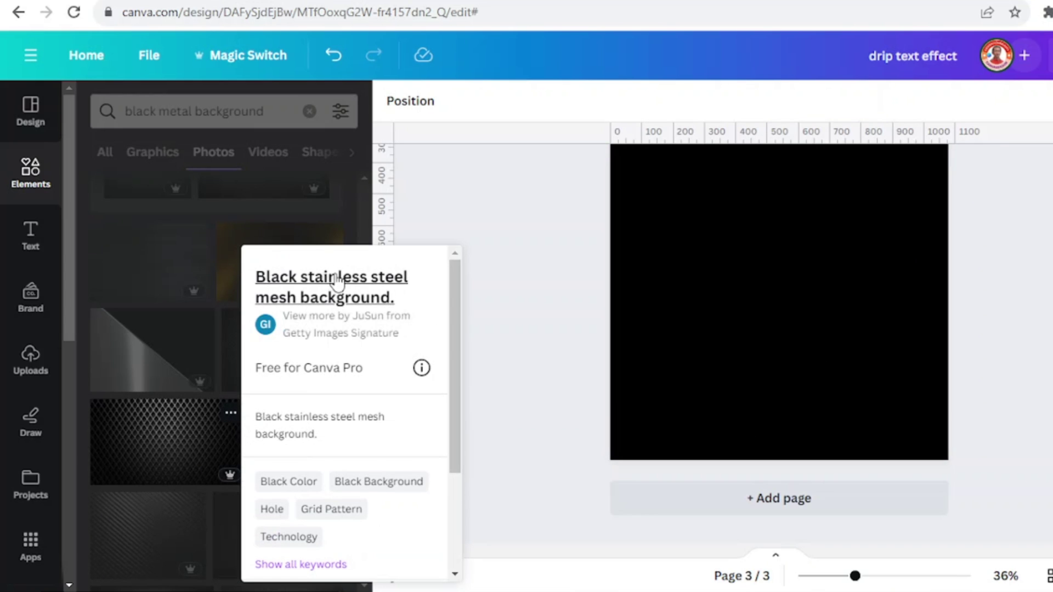
pyautogui.click(190, 447)
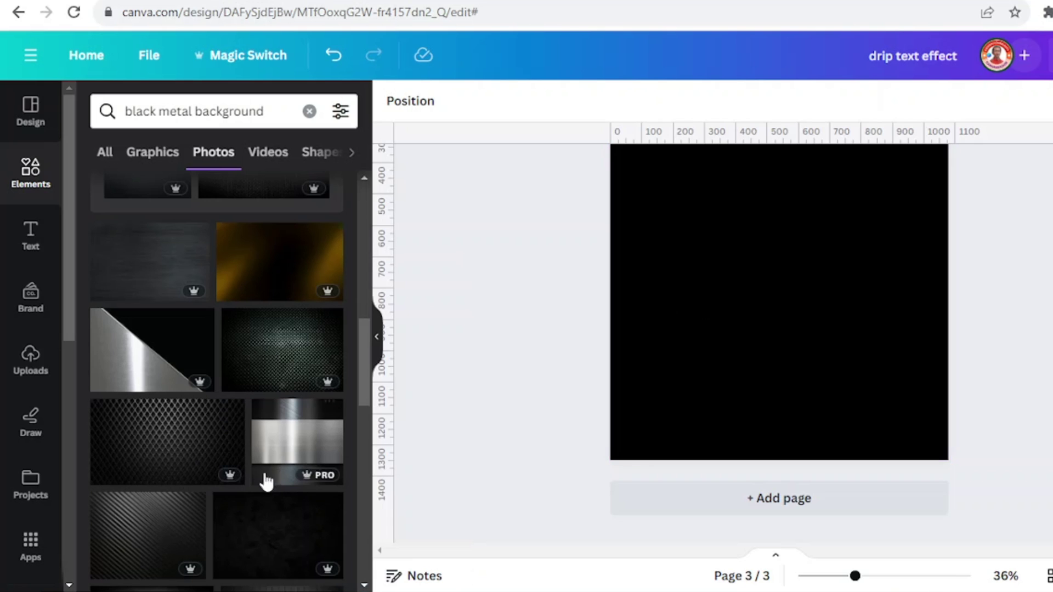
pyautogui.click(183, 457)
pyautogui.rightClick(771, 258)
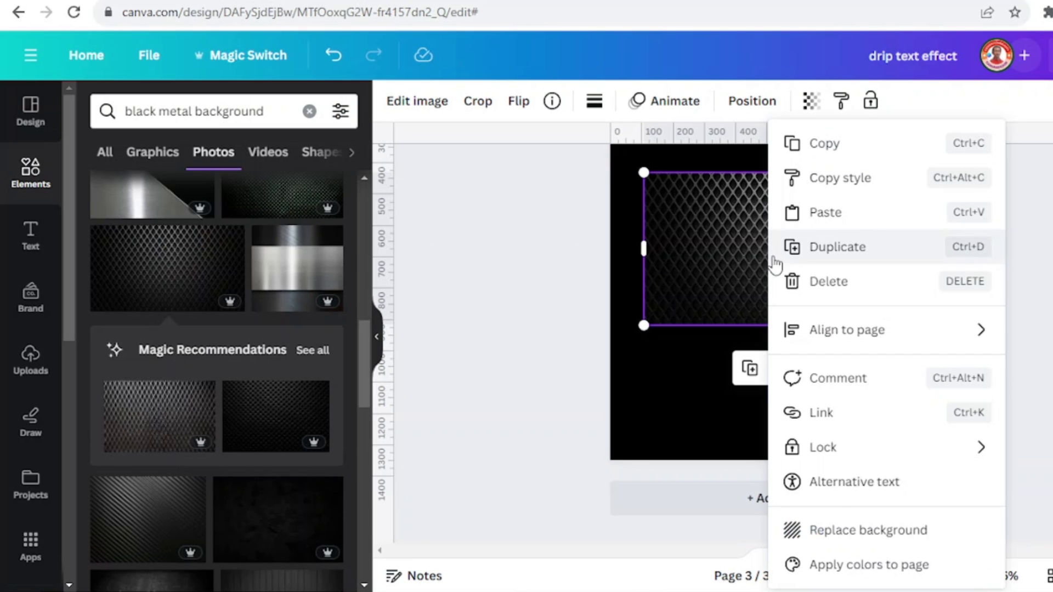
pyautogui.click(850, 531)
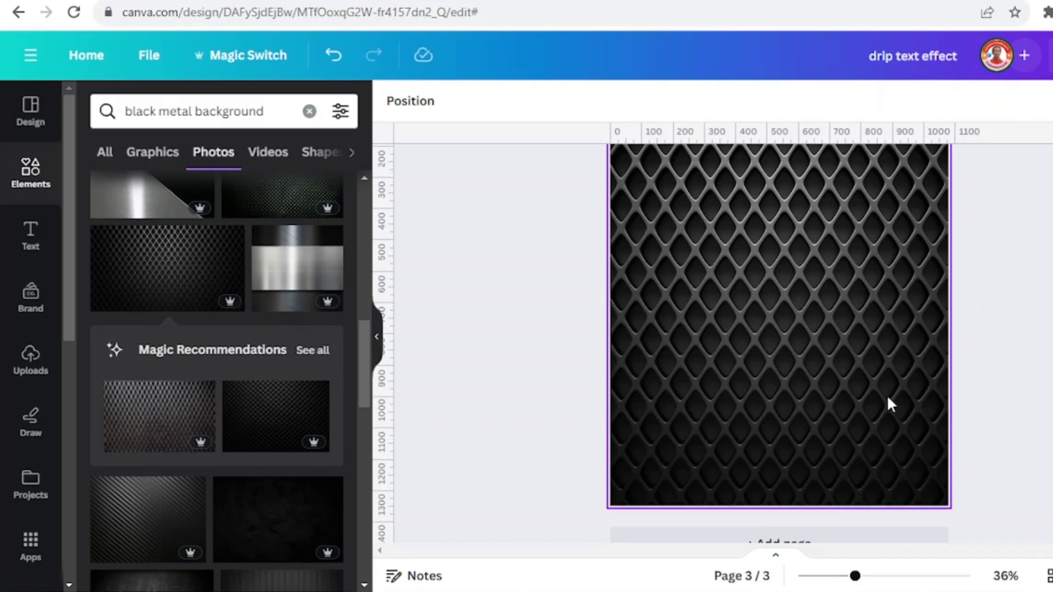
# - Lower the brightness of page 3's metal mesh background to -44
pyautogui.scroll(2, 887, 395)
pyautogui.click(830, 382)
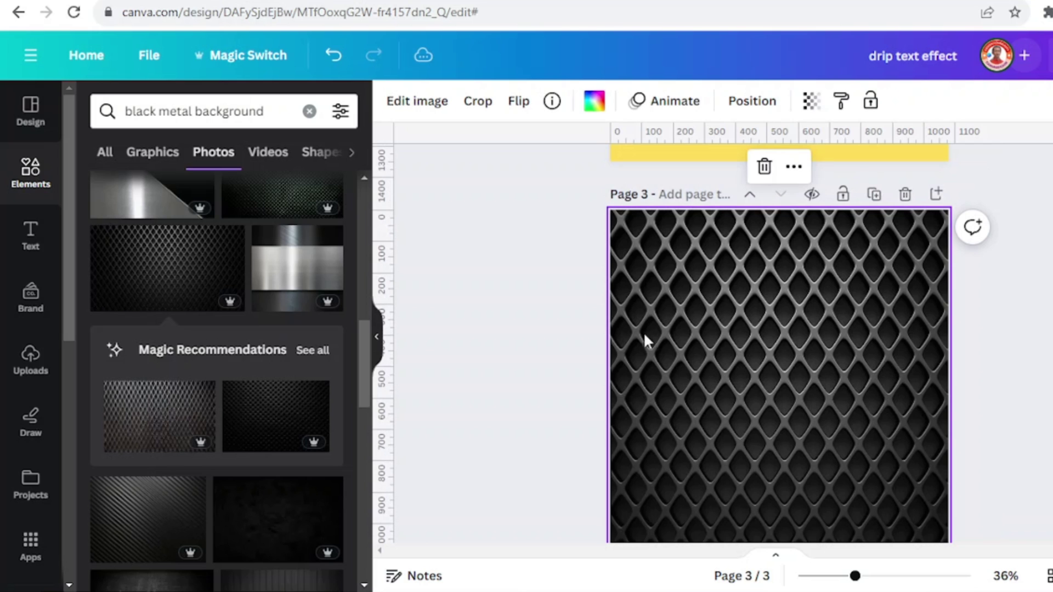
pyautogui.click(428, 116)
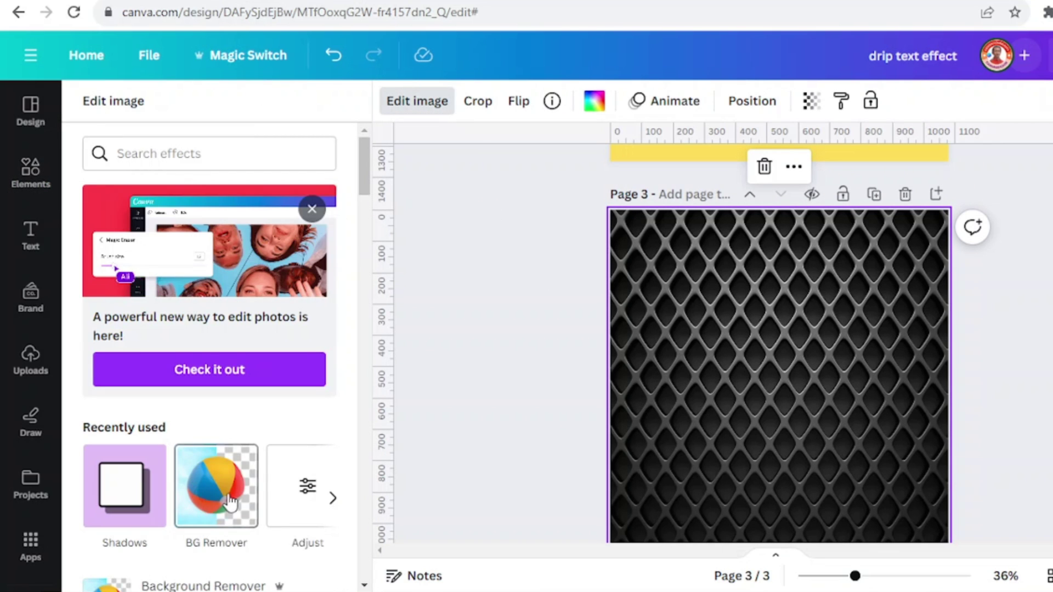
pyautogui.scroll(-3, 230, 502)
pyautogui.click(305, 324)
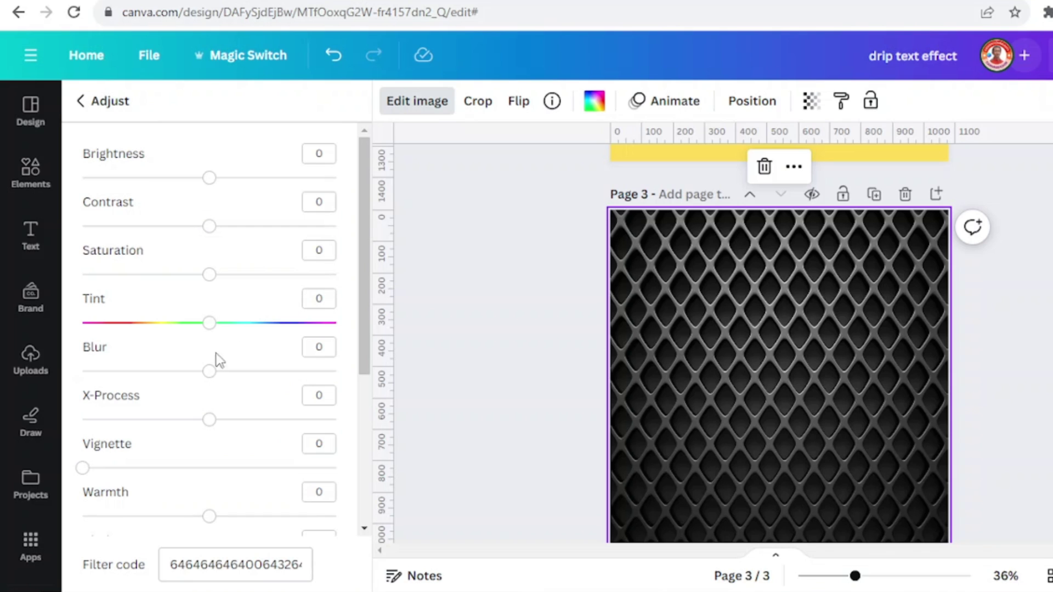
pyautogui.moveTo(209, 178); pyautogui.dragTo(153, 178)
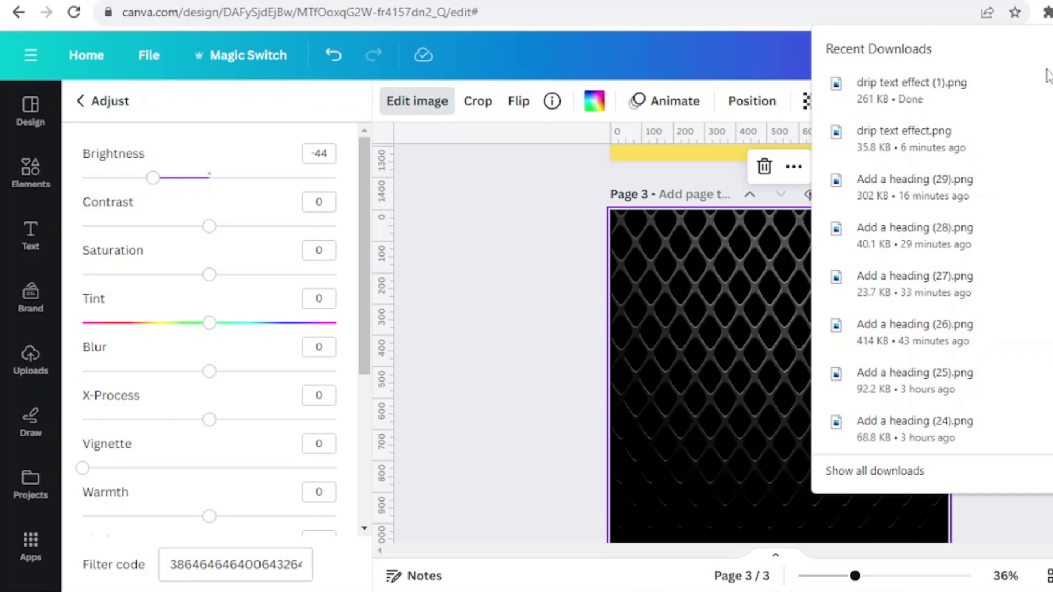
# - Place the downloaded "drip text effect (1).png" on page 3 and remove its yellow background with the Background Remover
pyautogui.moveTo(978, 104); pyautogui.dragTo(768, 358)
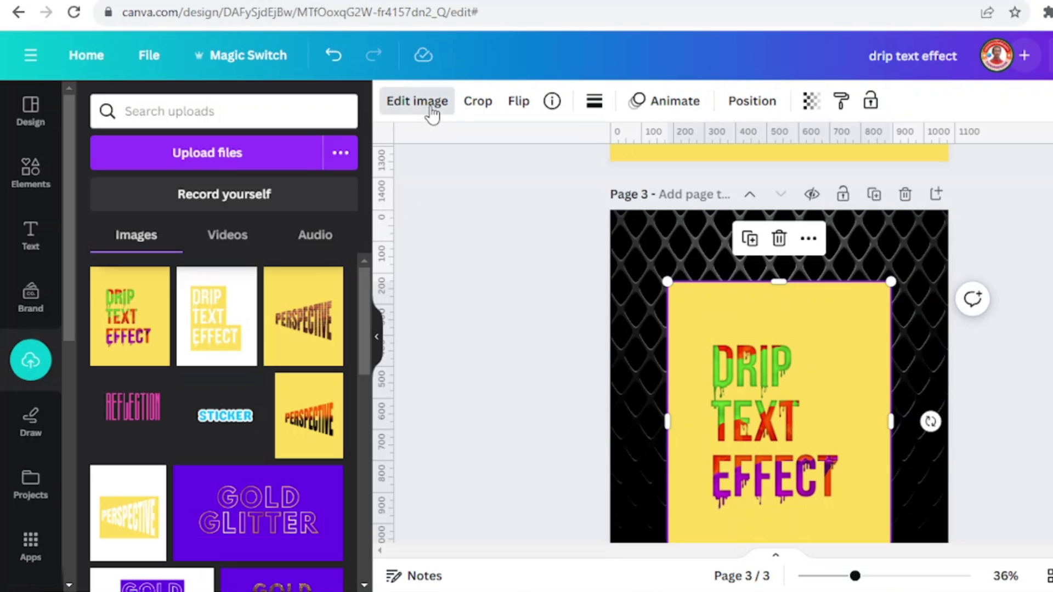
pyautogui.click(430, 112)
pyautogui.click(293, 499)
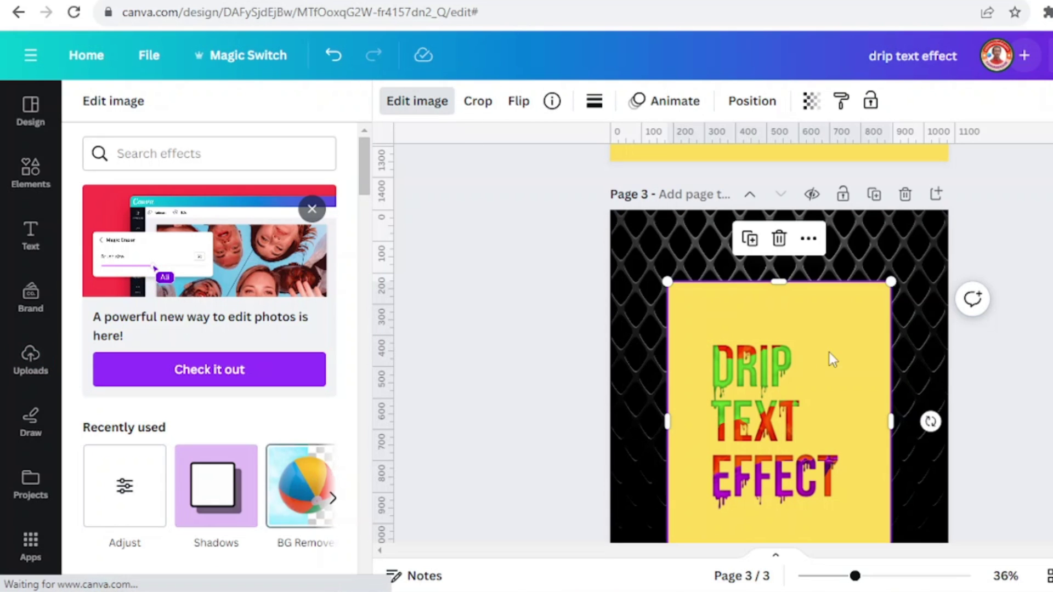
pyautogui.scroll(-2, 901, 306)
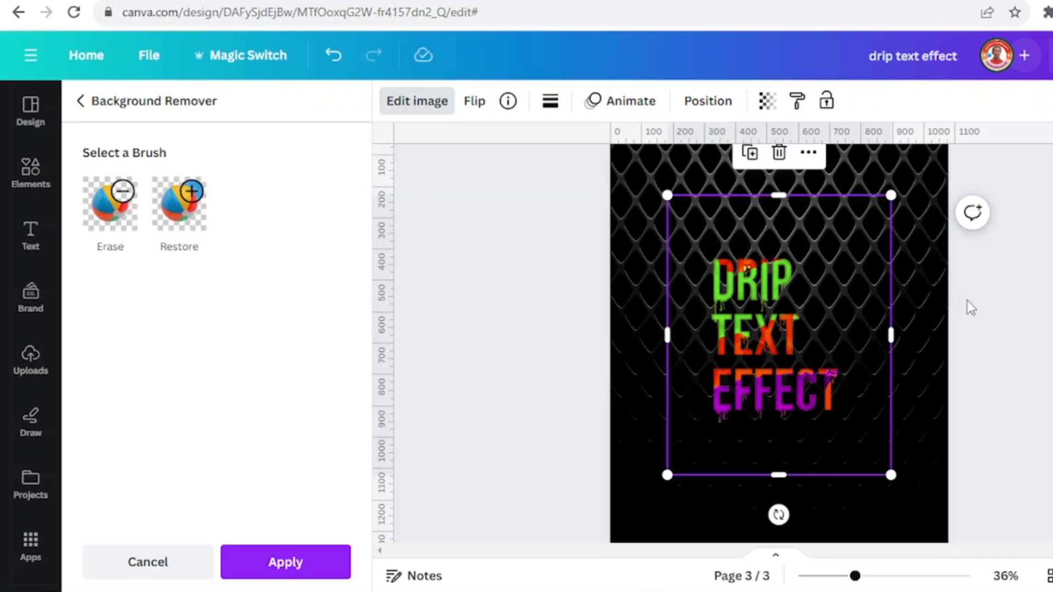
# - Erase the leftover yellow patches inside the R of DRIP using the erase brush at size 3
pyautogui.click(912, 576)
pyautogui.scroll(3, 870, 462)
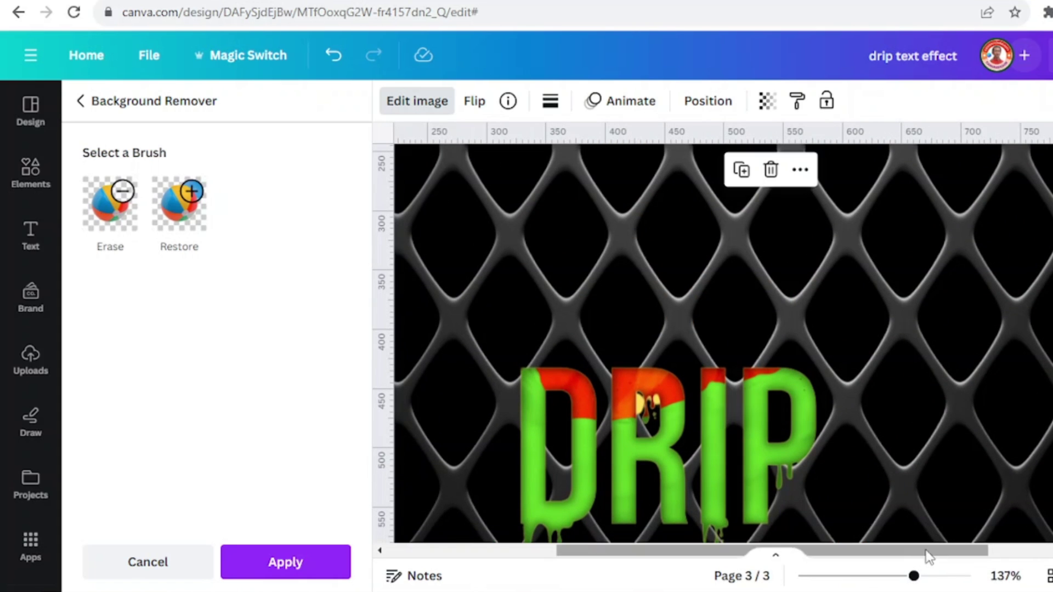
pyautogui.click(937, 576)
pyautogui.scroll(-5, 768, 466)
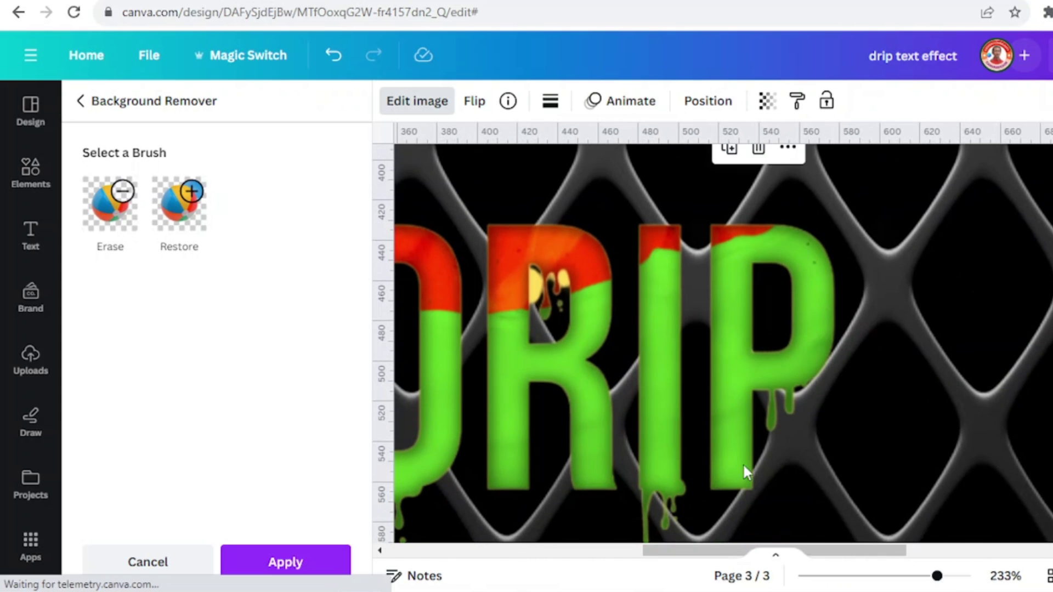
pyautogui.click(114, 220)
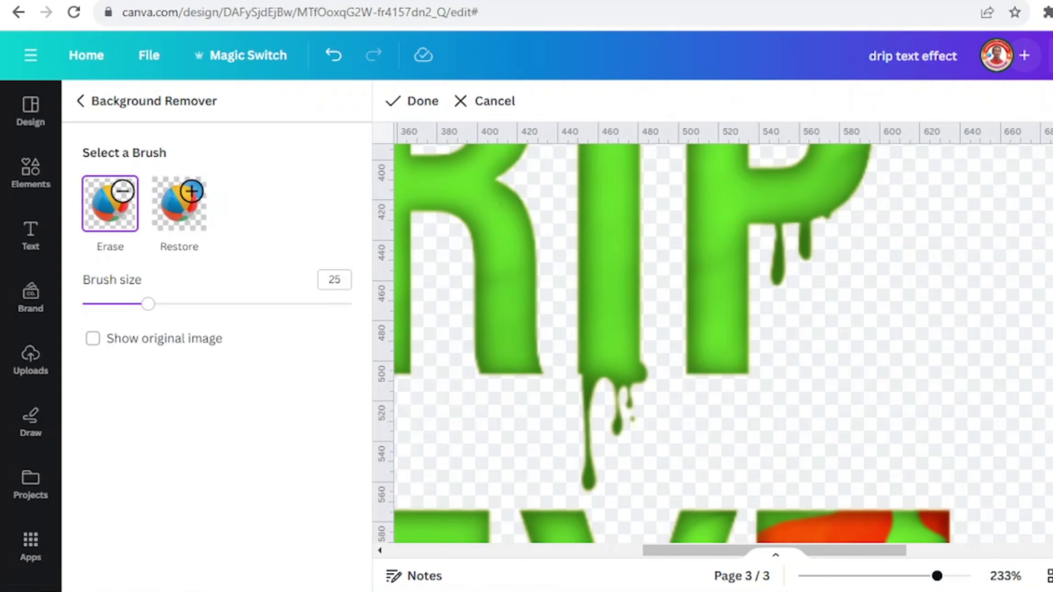
pyautogui.scroll(5, 554, 376)
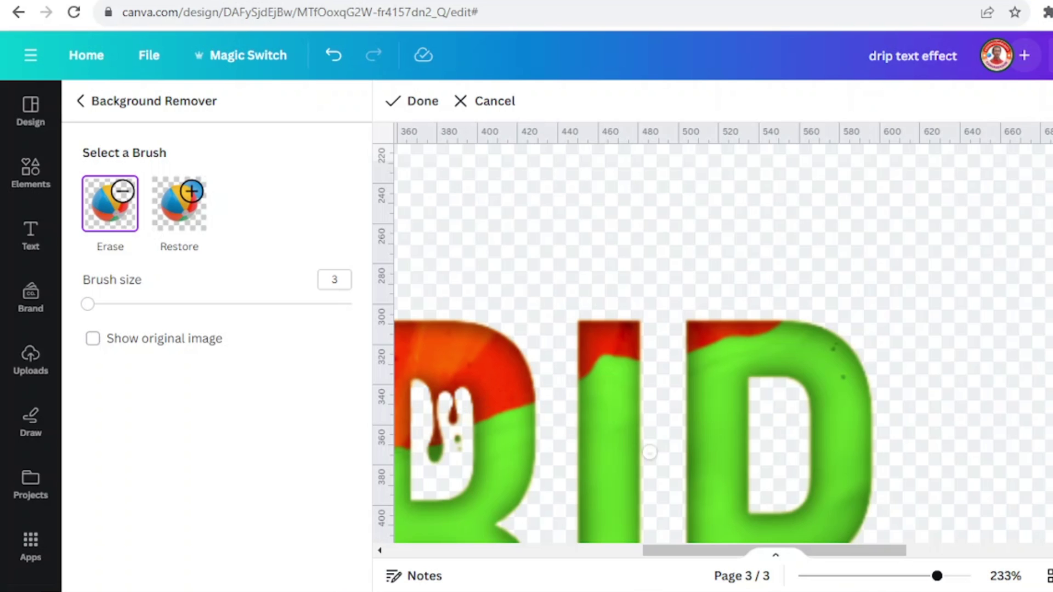
# - Check the cut-out edges of TEXT and EFFECT, then finish erasing and apply the background removal
pyautogui.click(892, 577)
pyautogui.scroll(-3, 840, 433)
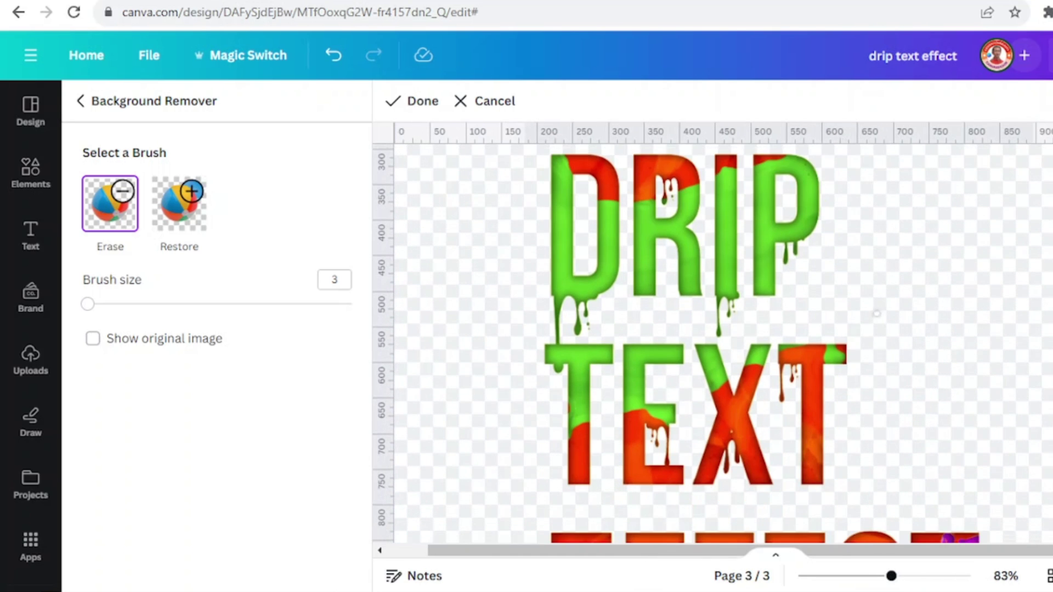
pyautogui.scroll(-5, 840, 433)
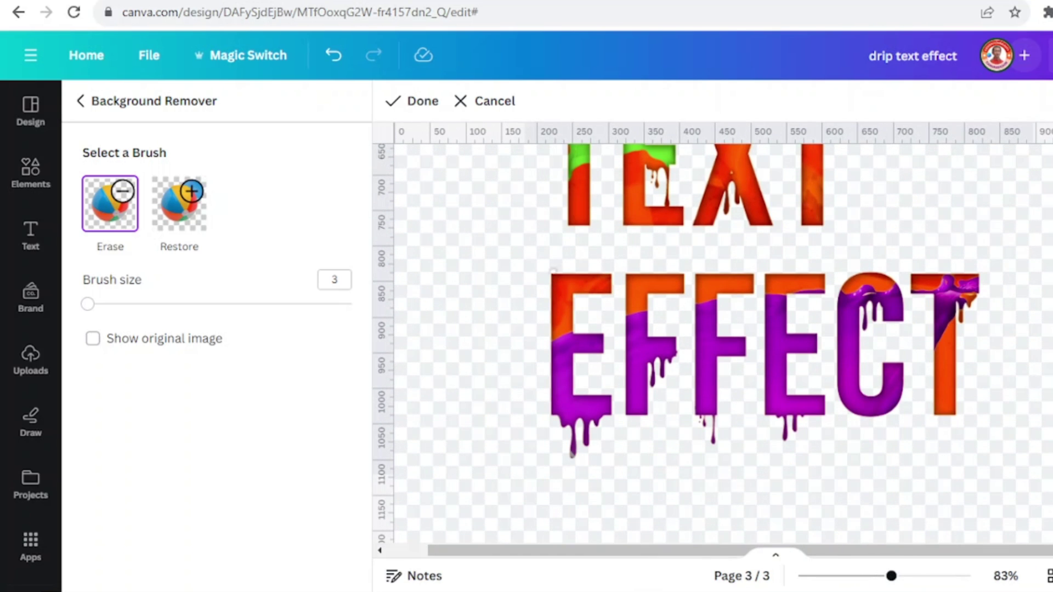
pyautogui.click(423, 102)
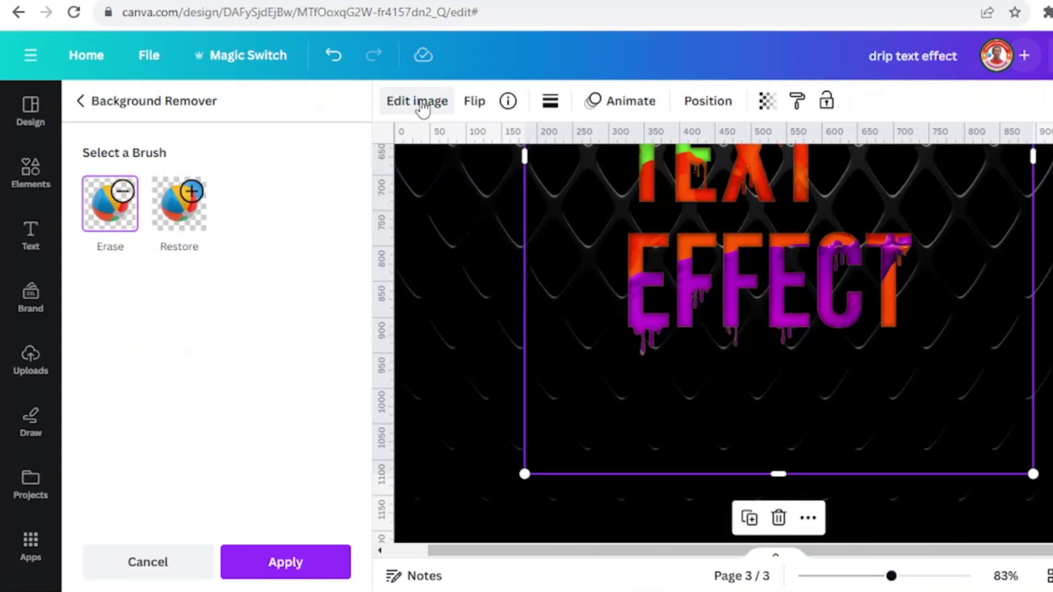
pyautogui.click(294, 565)
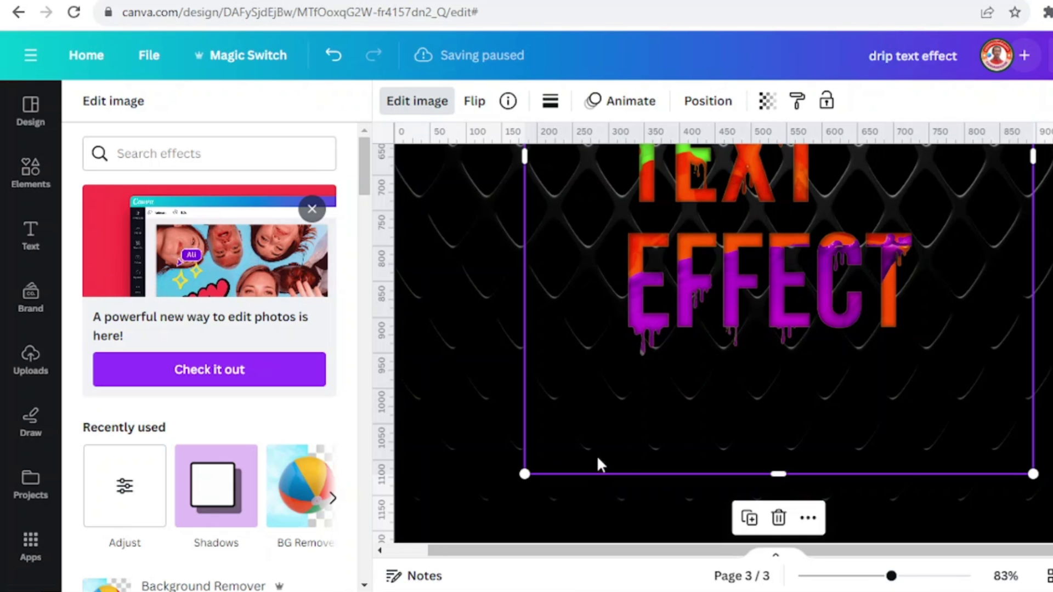
# - Enlarge the cut-out lettering image outward from its lower and upper corners on page 3
pyautogui.click(845, 576)
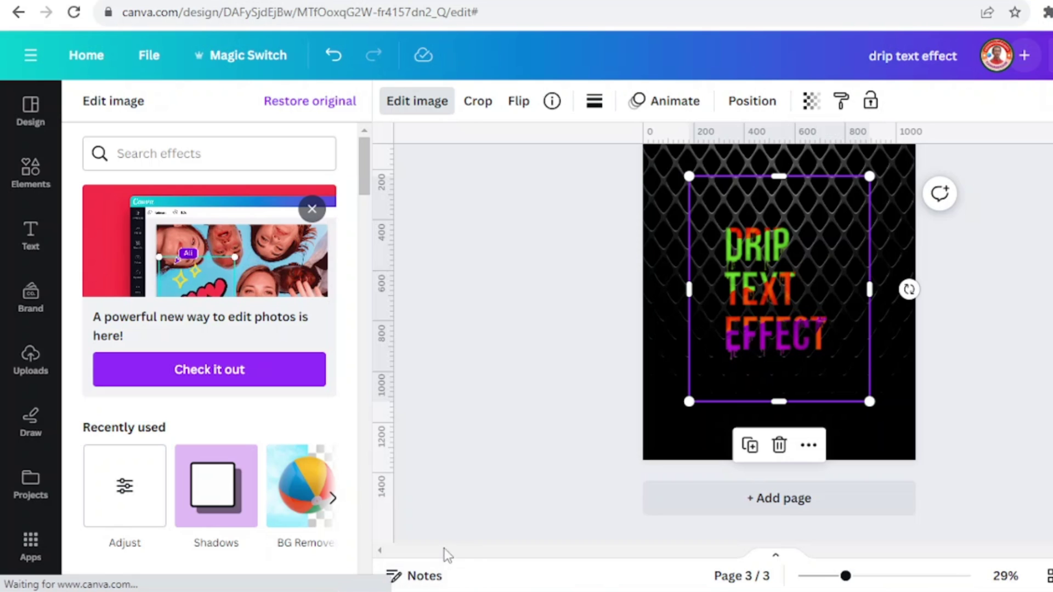
pyautogui.moveTo(689, 402); pyautogui.dragTo(650, 465)
pyautogui.scroll(1, 807, 318)
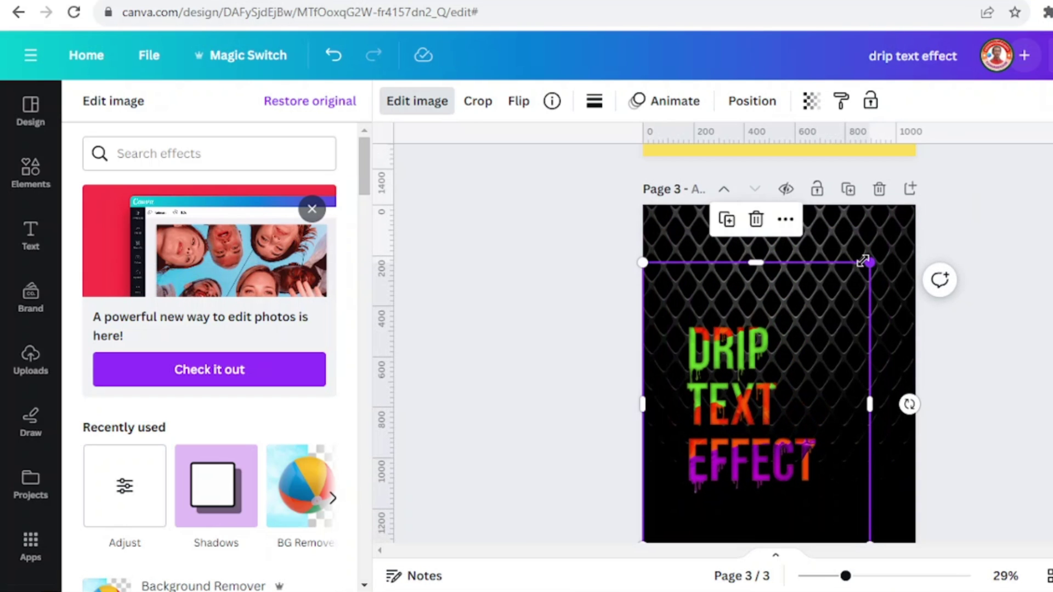
pyautogui.moveTo(870, 263); pyautogui.dragTo(906, 222)
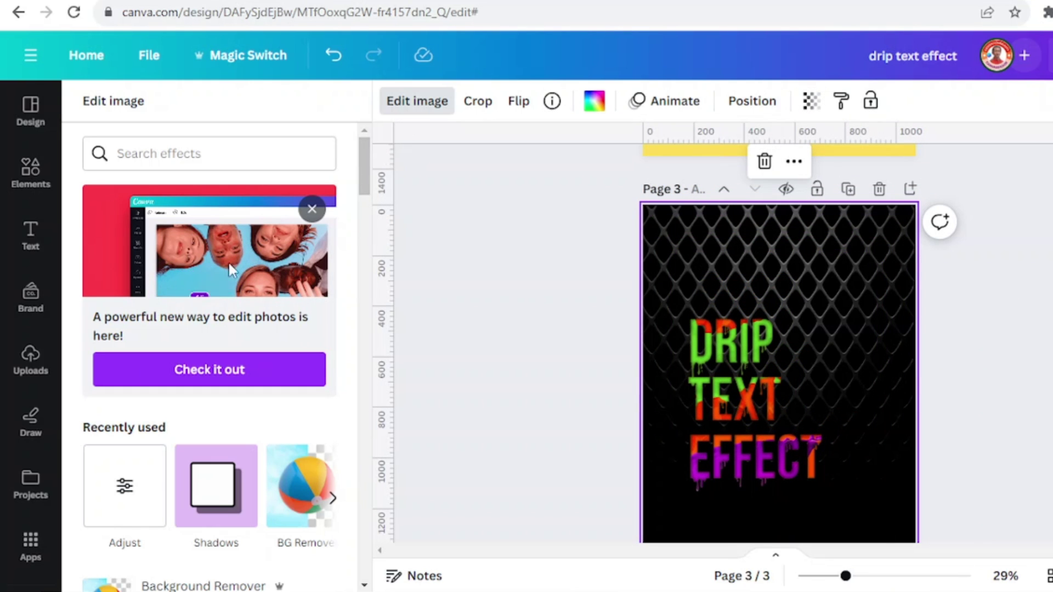
# - Set the blur of page 3's metal mesh background to 14
pyautogui.click(129, 490)
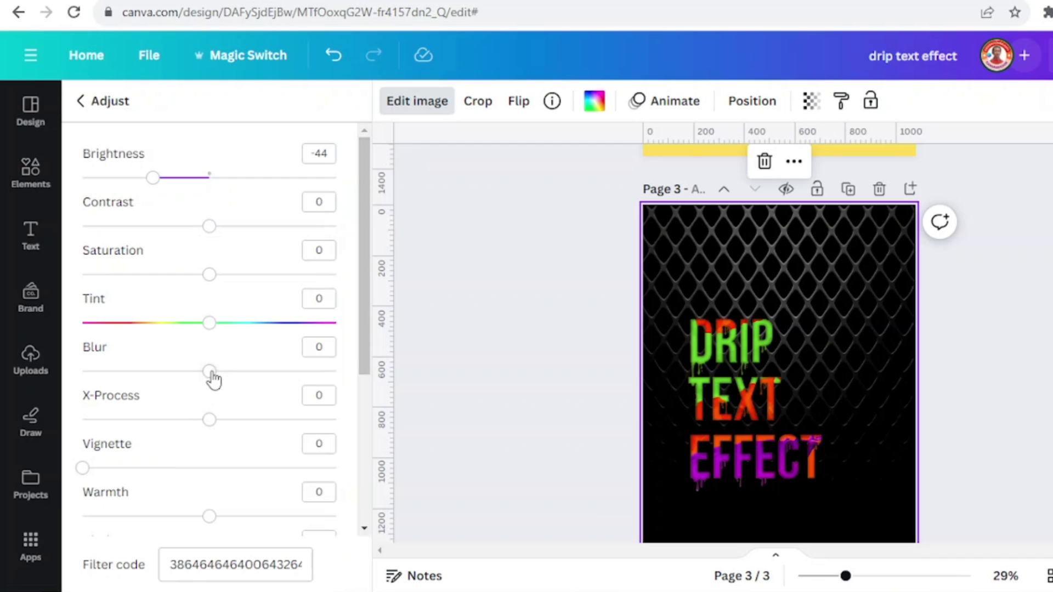
pyautogui.moveTo(212, 375); pyautogui.dragTo(227, 375)
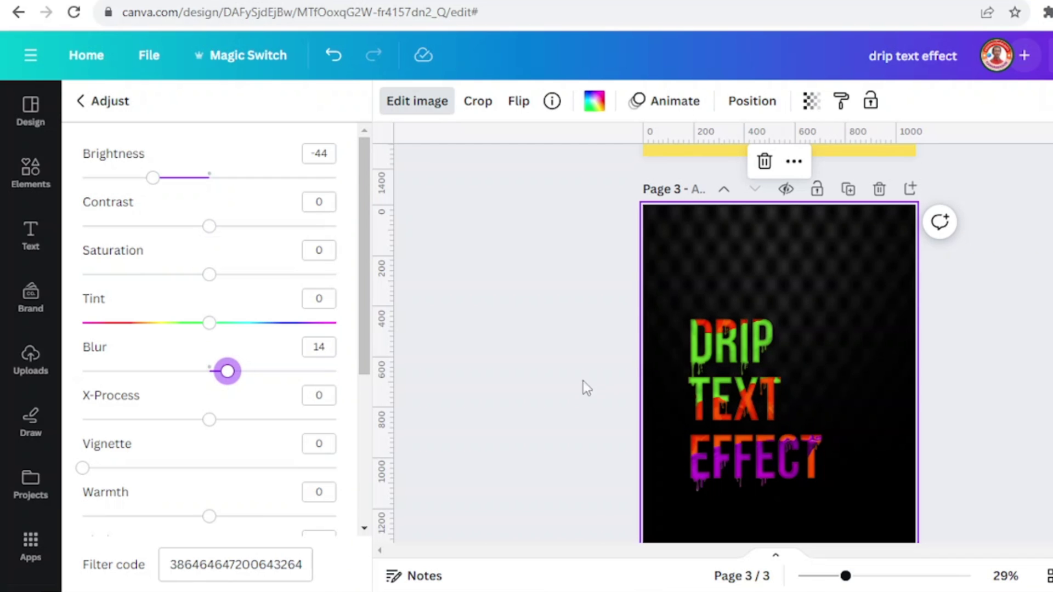
# - Enlarge the lettering image further so the words fill most of page 3, and reposition it over the background
pyautogui.click(742, 397)
pyautogui.moveTo(877, 252); pyautogui.dragTo(894, 282)
pyautogui.moveTo(802, 360); pyautogui.dragTo(805, 369)
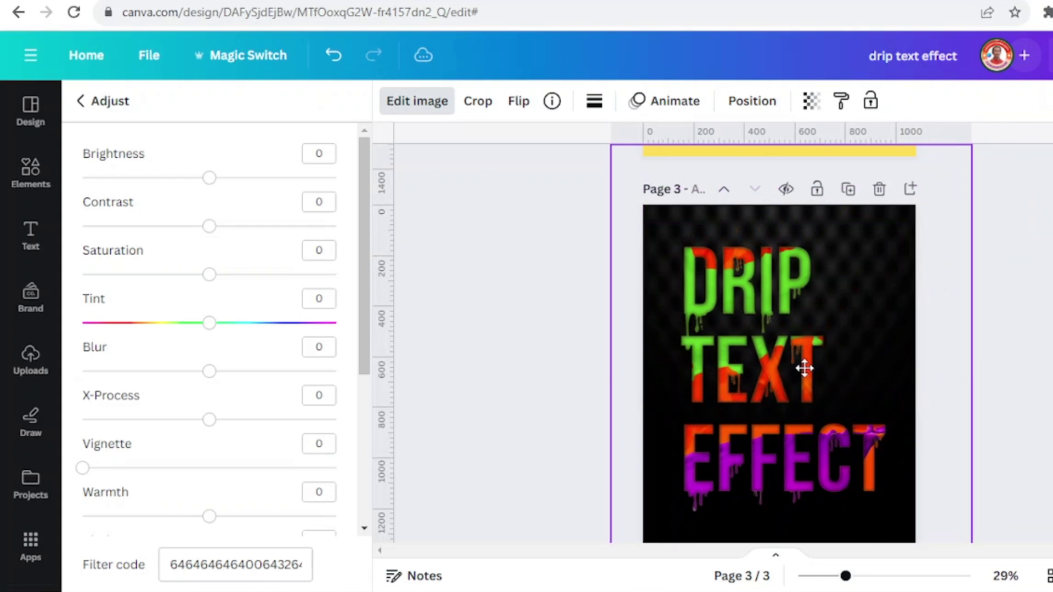
pyautogui.scroll(-2, 832, 357)
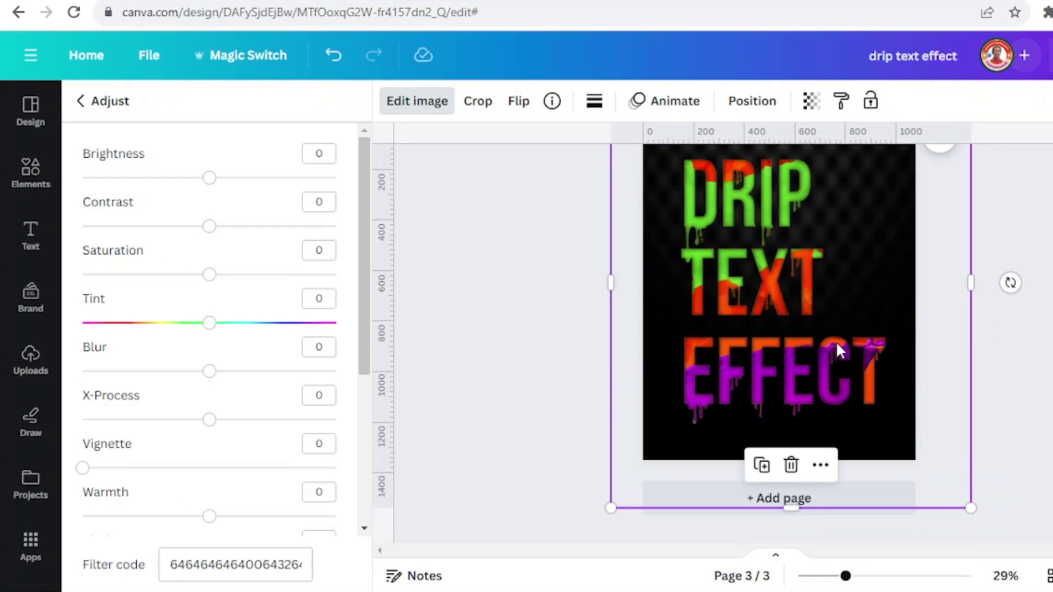
pyautogui.scroll(2, 836, 341)
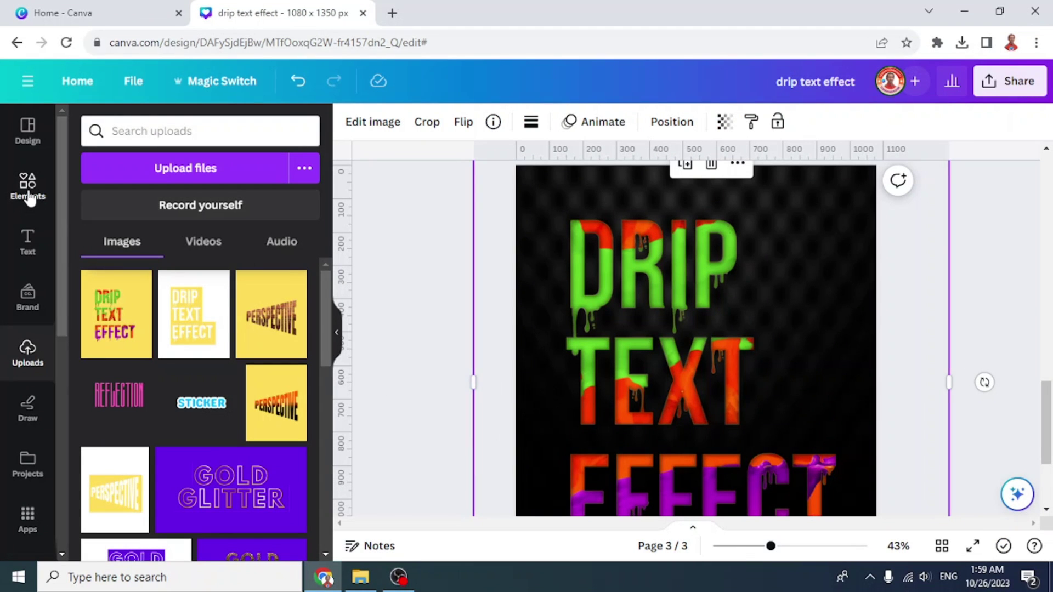
# - Search the elements for "white curve" and show all graphics results
pyautogui.click(29, 187)
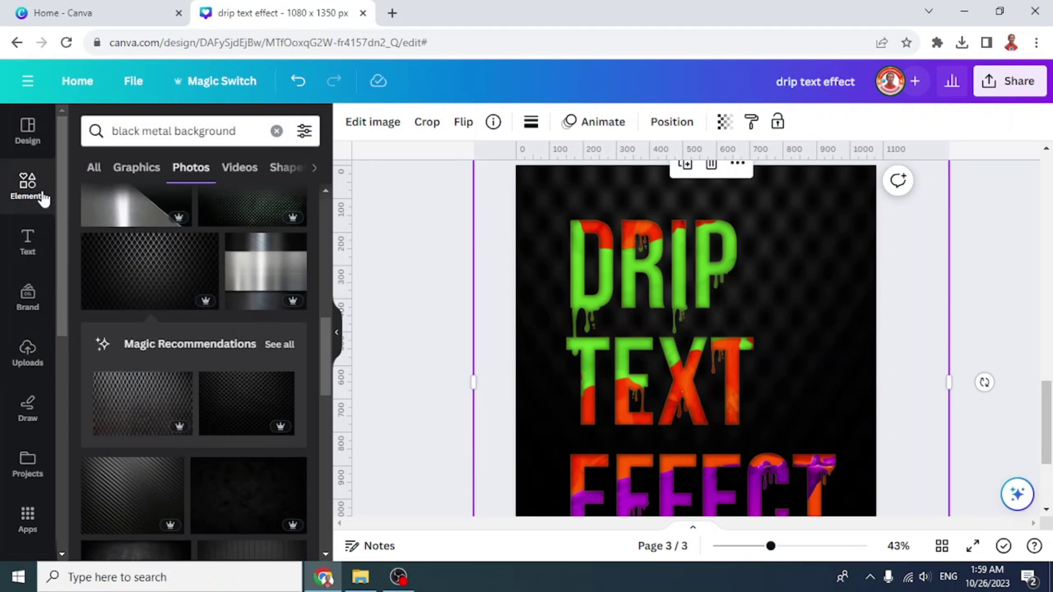
pyautogui.click(277, 132)
pyautogui.write('whi')
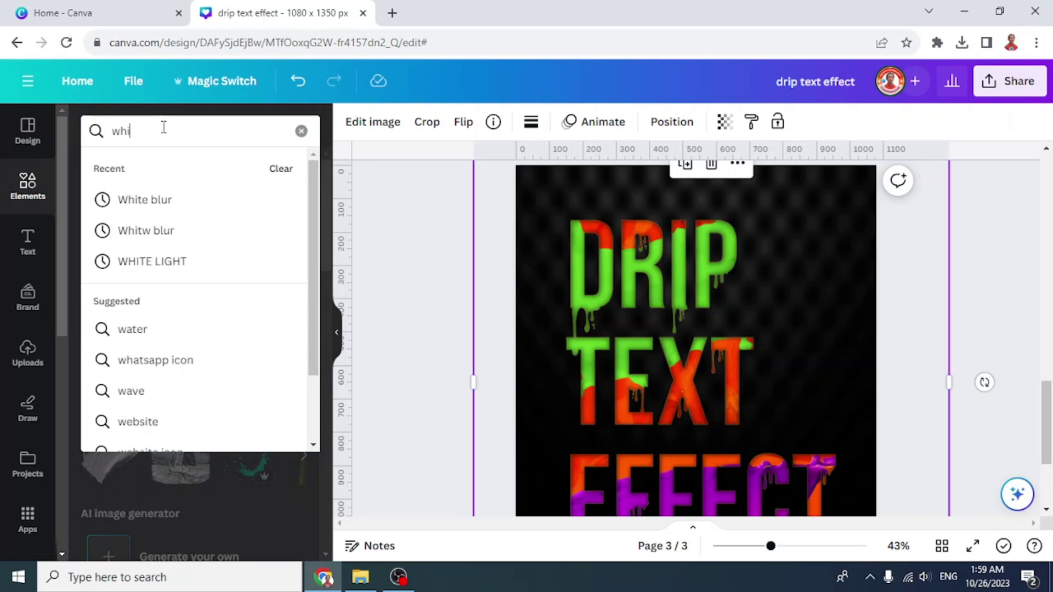
pyautogui.write('te curve')
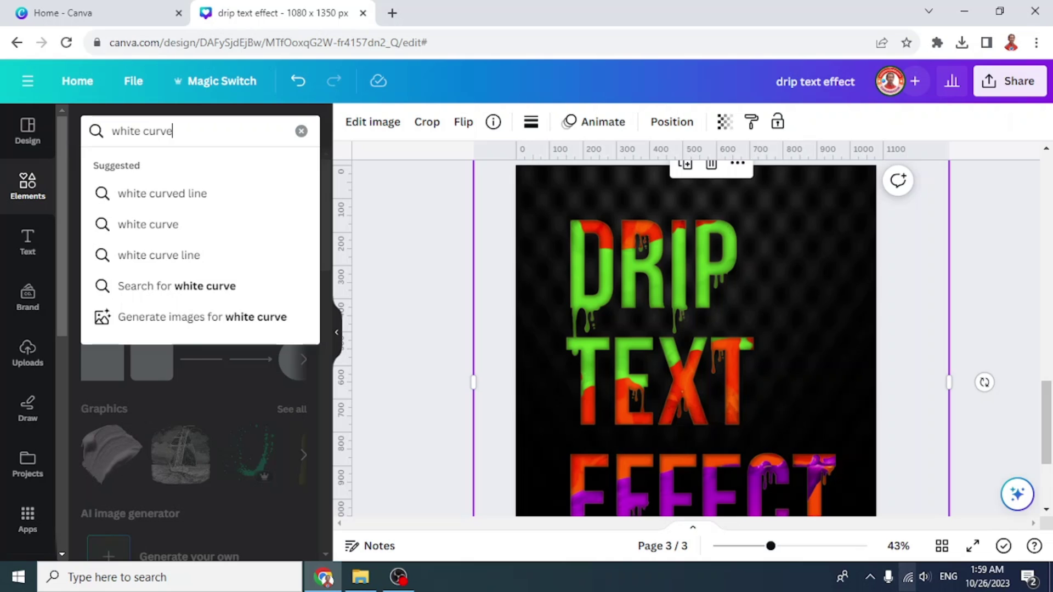
pyautogui.press('Return')
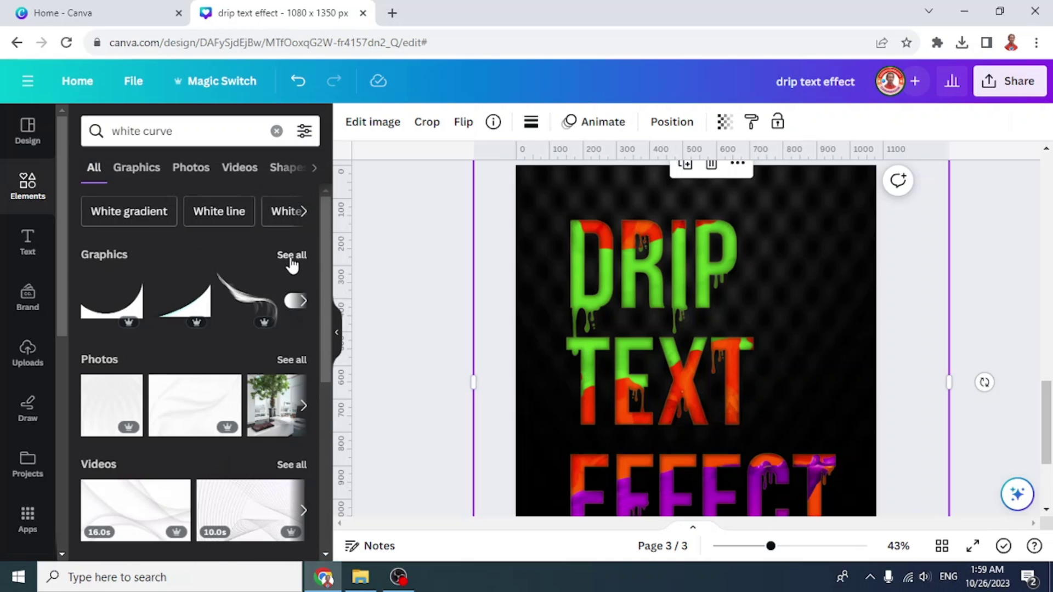
pyautogui.click(294, 260)
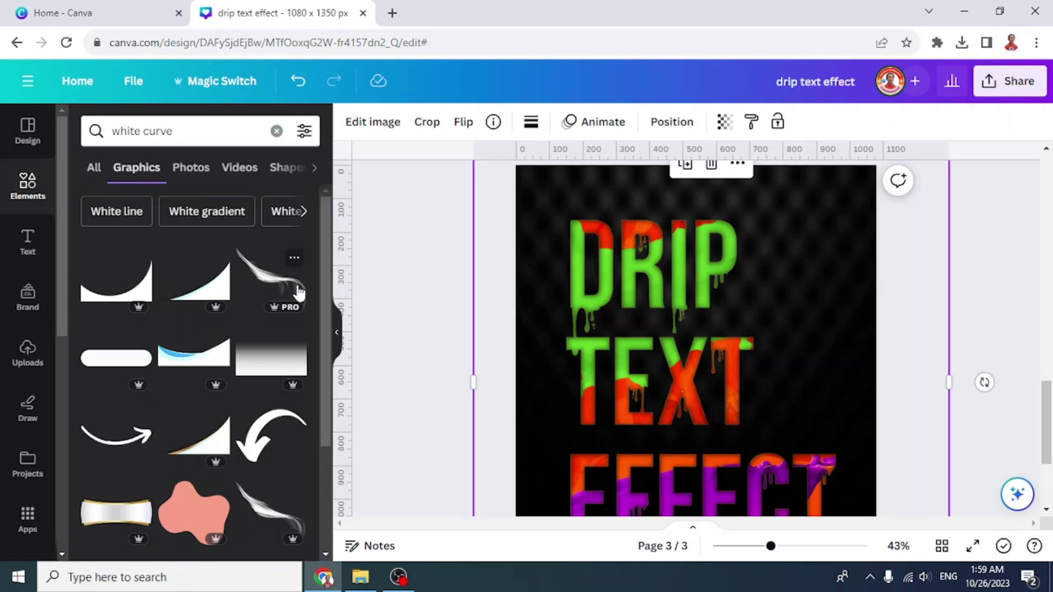
# - Find the "Glowing White Neon Curve Line" graphic and show more elements like it
pyautogui.scroll(-3, 295, 303)
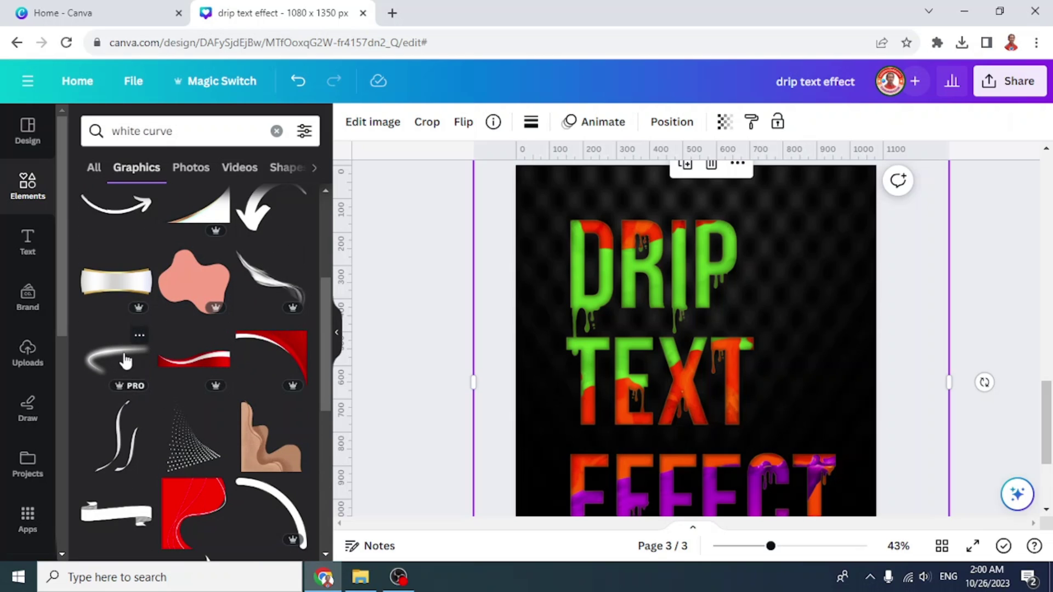
pyautogui.click(140, 336)
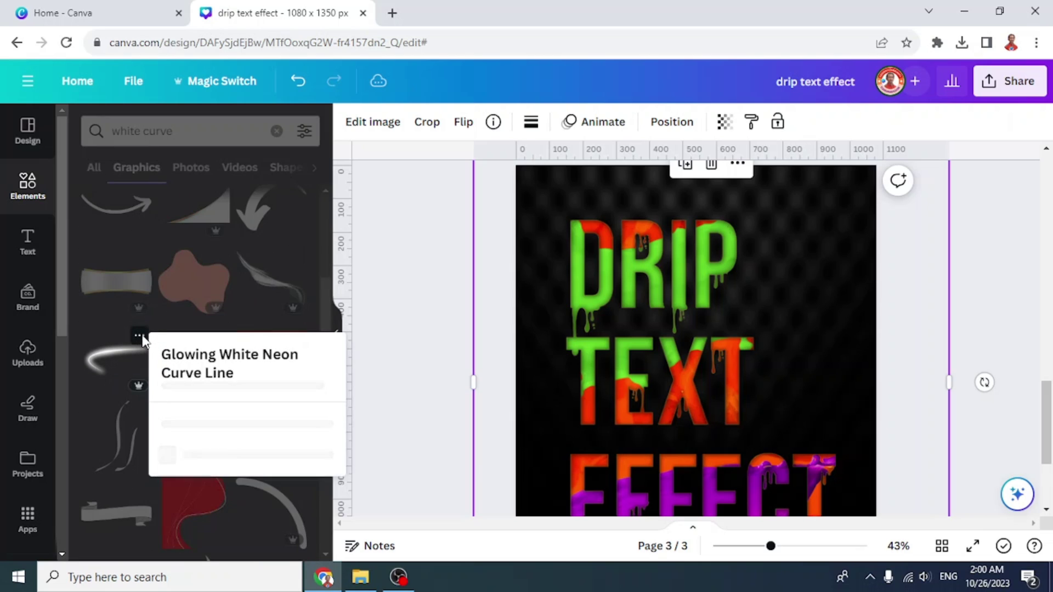
pyautogui.scroll(-2, 209, 380)
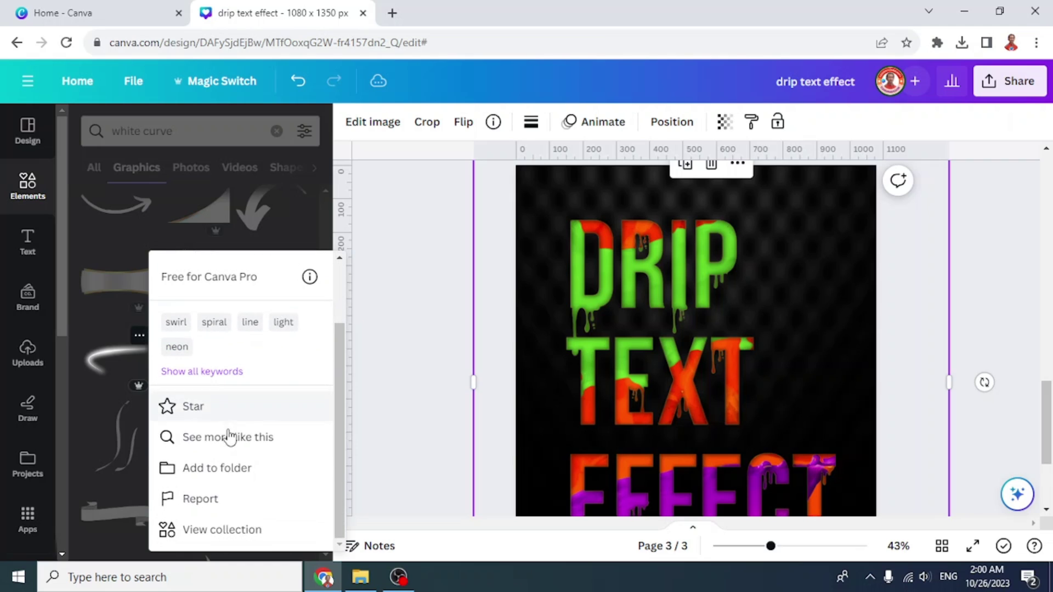
pyautogui.click(258, 442)
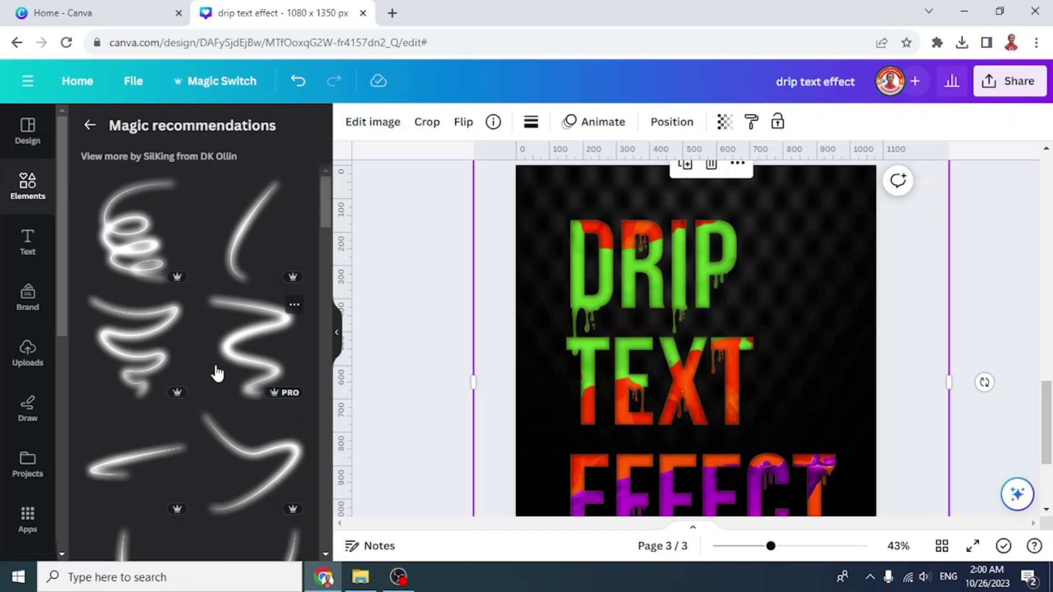
# - Add the slim, slanted glowing white curve from the magic recommendations to page 3 over the lettering
pyautogui.scroll(-4, 146, 365)
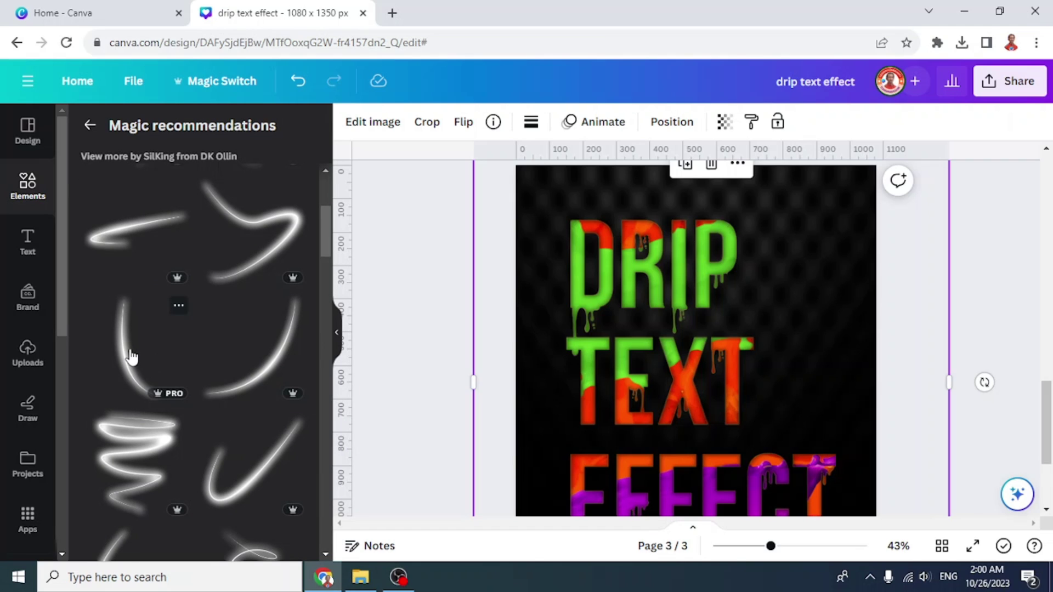
pyautogui.click(132, 357)
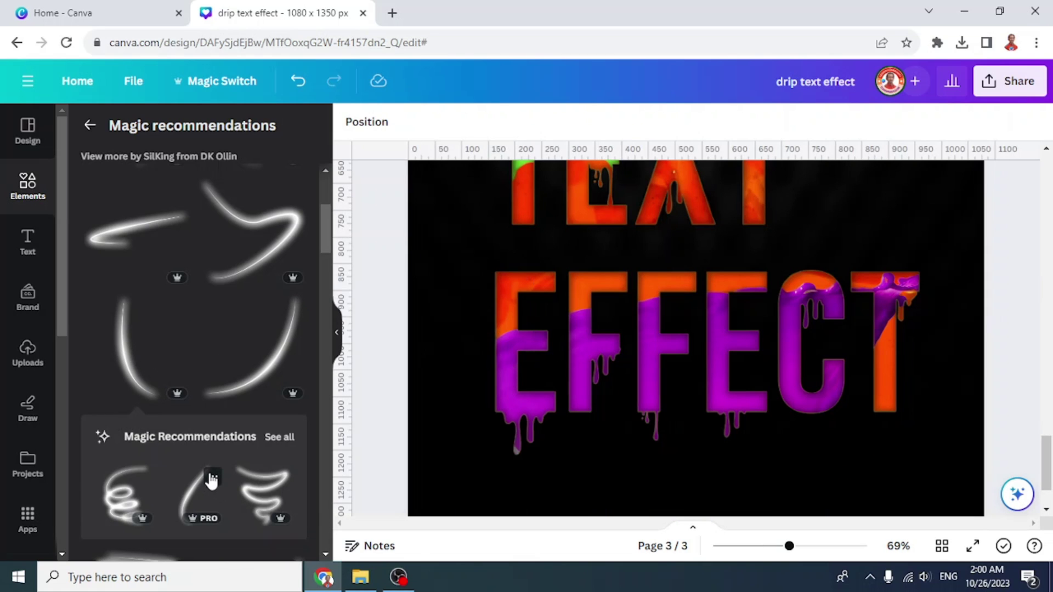
pyautogui.click(211, 477)
pyautogui.click(196, 500)
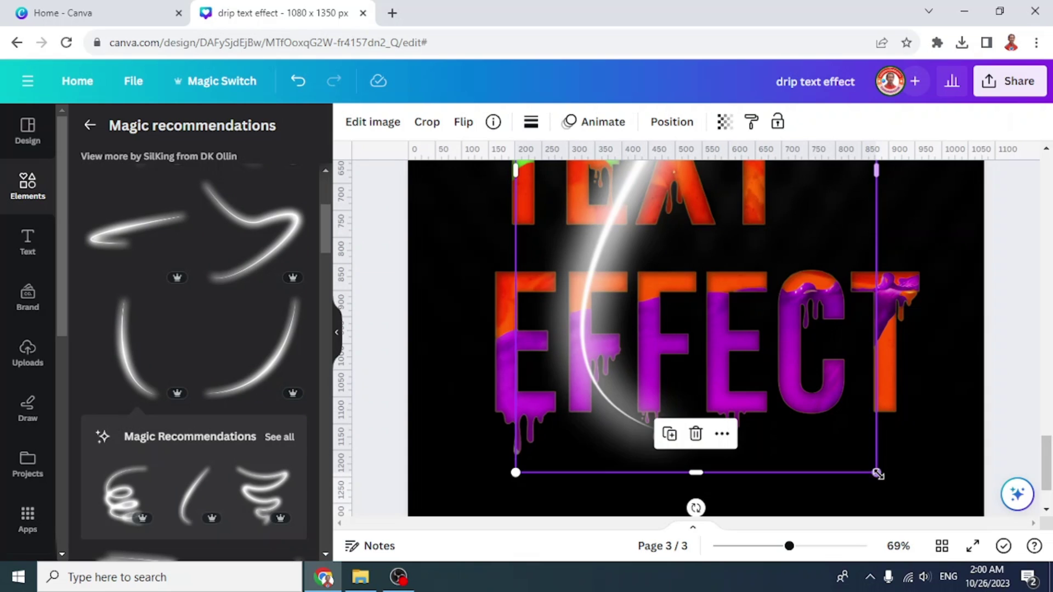
# - Shrink the glowing white curve over the lettering and flip it horizontally
pyautogui.moveTo(878, 474); pyautogui.dragTo(713, 190)
pyautogui.moveTo(575, 177); pyautogui.dragTo(576, 439)
pyautogui.moveTo(710, 449); pyautogui.dragTo(614, 291)
pyautogui.click(465, 127)
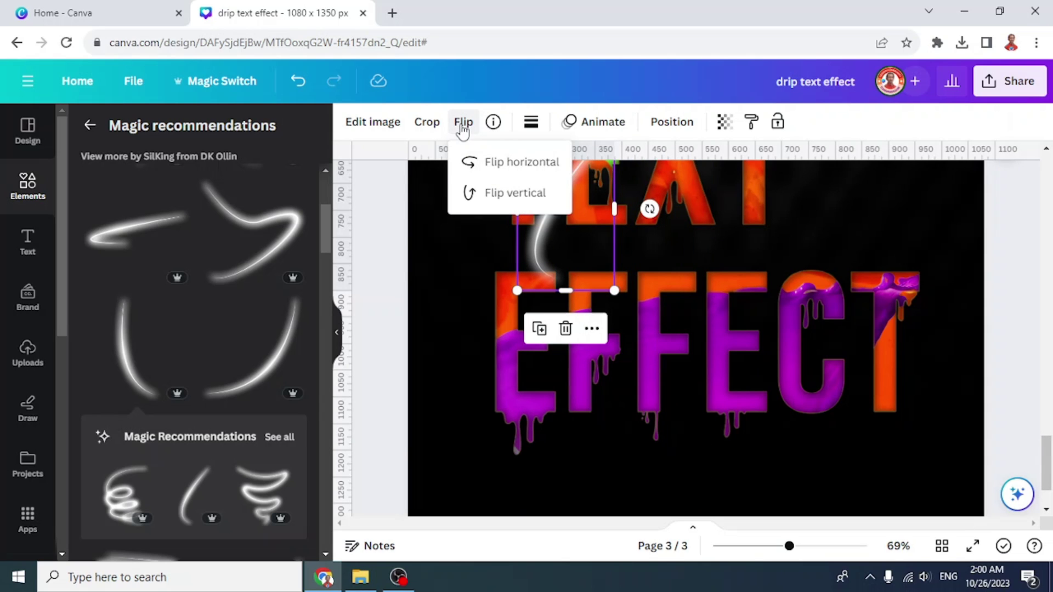
pyautogui.click(477, 162)
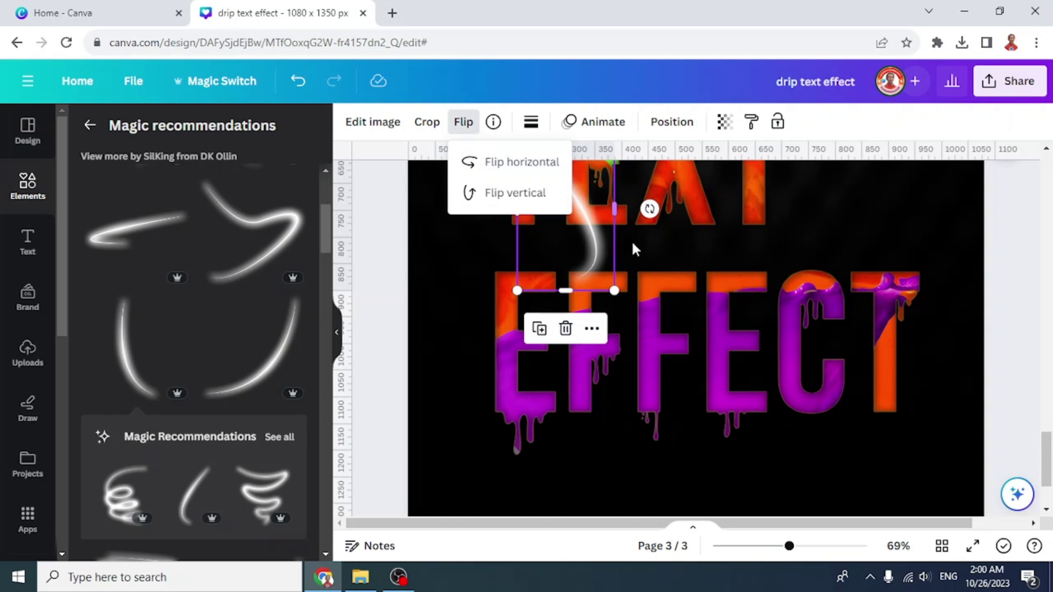
# - Rotate the curve upright and shrink it into a small highlight inside the upper-left corner of EFFECT's first E
pyautogui.moveTo(650, 208); pyautogui.dragTo(519, 171)
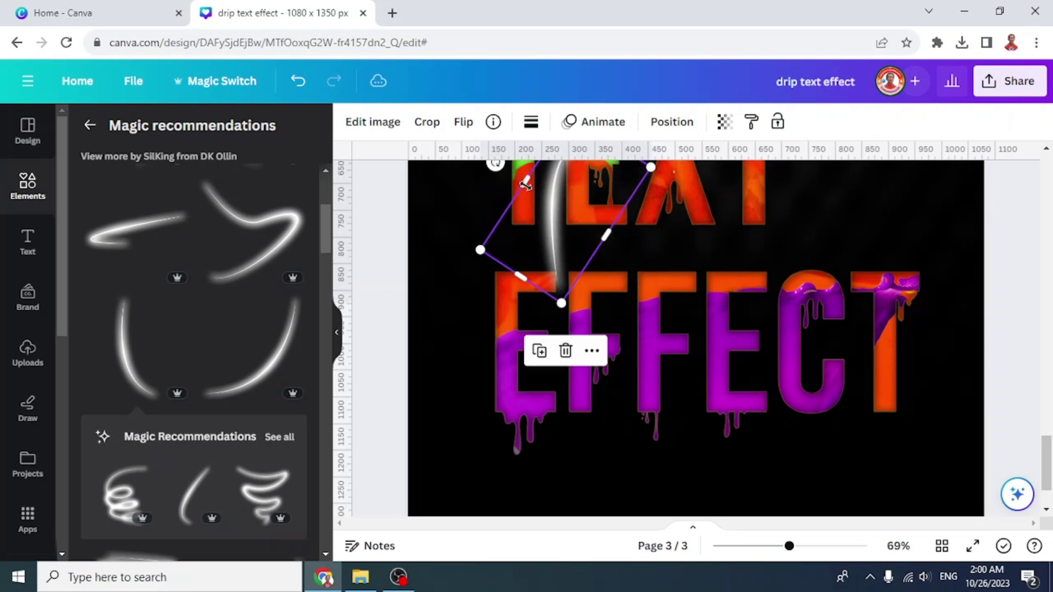
pyautogui.moveTo(565, 217); pyautogui.dragTo(513, 323)
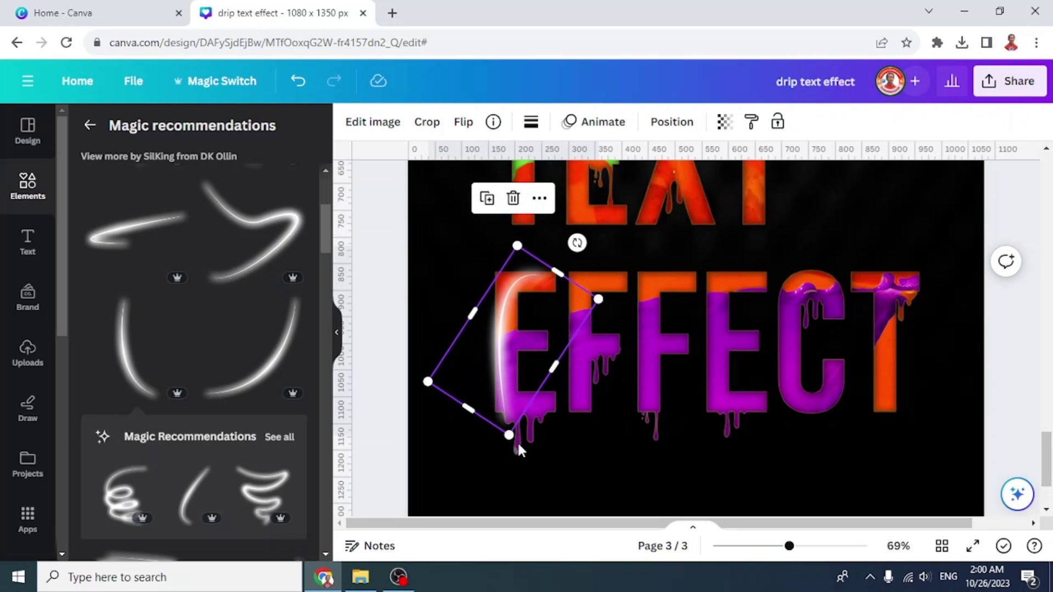
pyautogui.moveTo(510, 433); pyautogui.dragTo(552, 313)
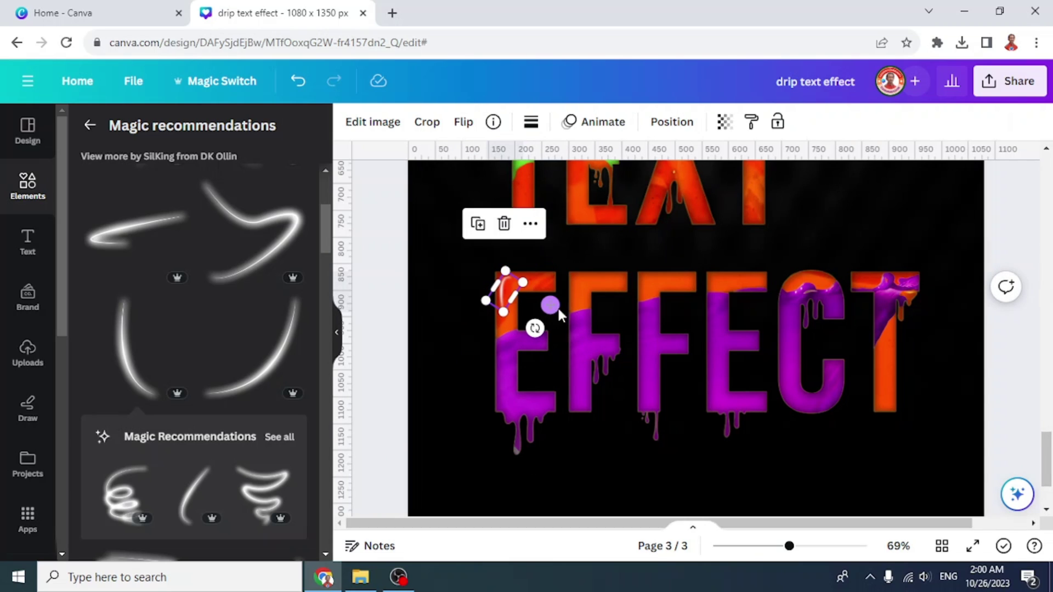
# - Duplicate the small highlight onto the upper part of each remaining letter of EFFECT
pyautogui.moveTo(558, 313); pyautogui.dragTo(625, 309)
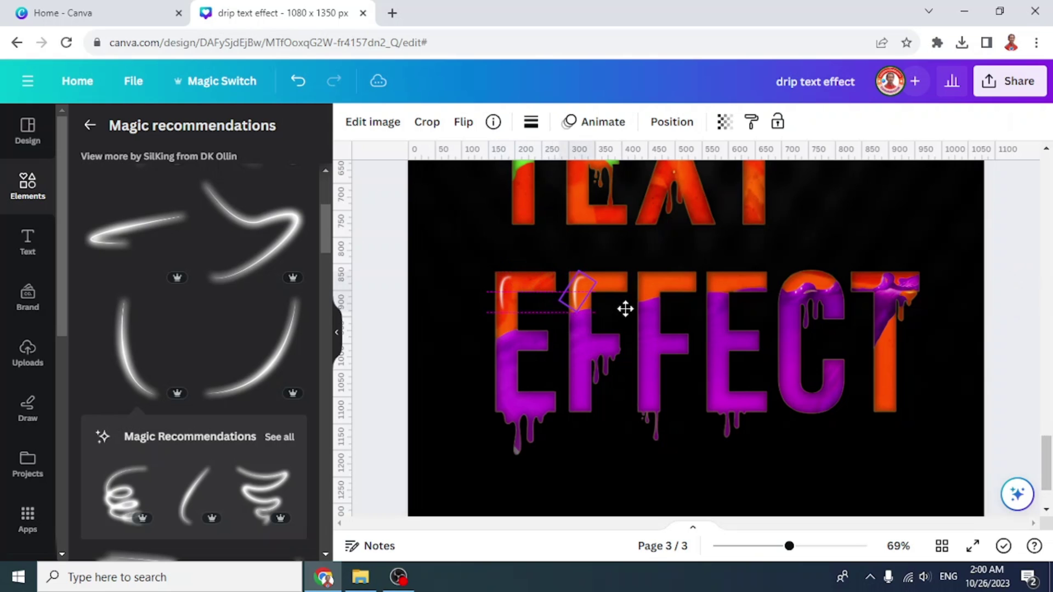
pyautogui.click(551, 224)
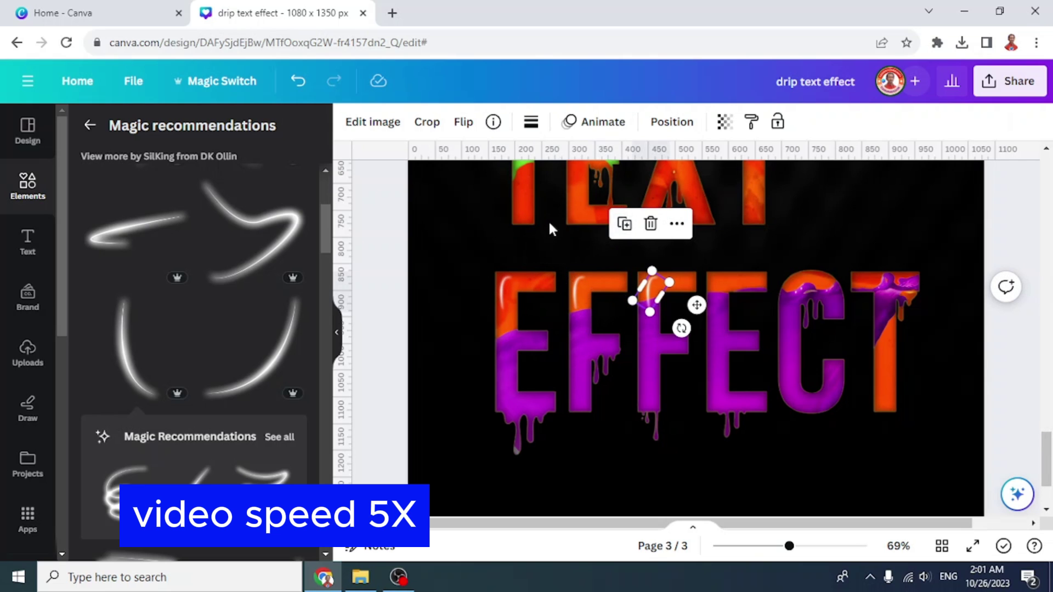
pyautogui.scroll(3, 782, 350)
pyautogui.scroll(-3, 781, 350)
pyautogui.moveTo(655, 297); pyautogui.dragTo(758, 310)
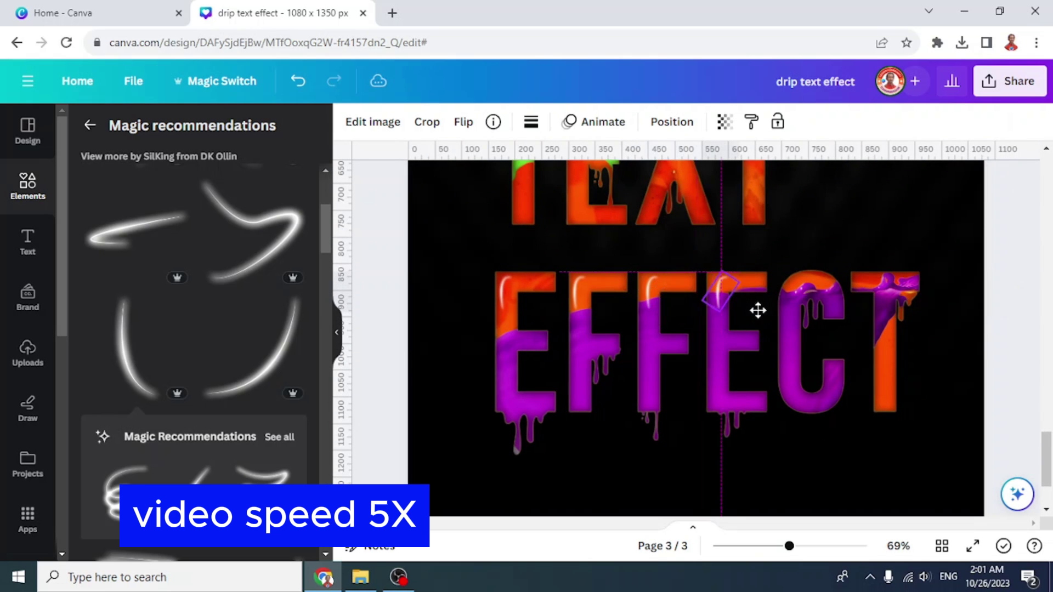
pyautogui.moveTo(750, 364)
pyautogui.mouseDown()
pyautogui.moveTo(762, 308)
pyautogui.moveTo(792, 327)
pyautogui.moveTo(758, 263)
pyautogui.moveTo(732, 271)
pyautogui.moveTo(936, 310)
pyautogui.mouseUp()
# - Place copies of the small highlight on the two Ts and the E of TEXT
pyautogui.scroll(3, 774, 395)
pyautogui.moveTo(891, 449)
pyautogui.mouseDown()
pyautogui.moveTo(546, 317)
pyautogui.moveTo(570, 280)
pyautogui.moveTo(803, 277)
pyautogui.mouseUp()
pyautogui.scroll(-2, 243, 333)
# - Add the thick diagonal glowing white line from the magic recommendations to page 3
pyautogui.scroll(-5, 244, 334)
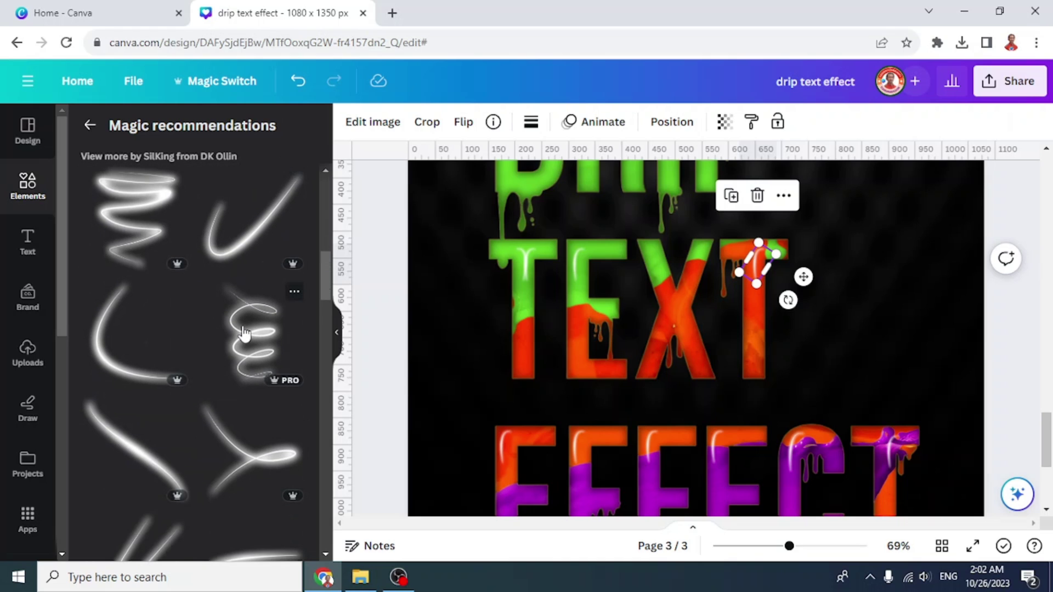
pyautogui.scroll(-3, 243, 334)
pyautogui.scroll(-6, 245, 336)
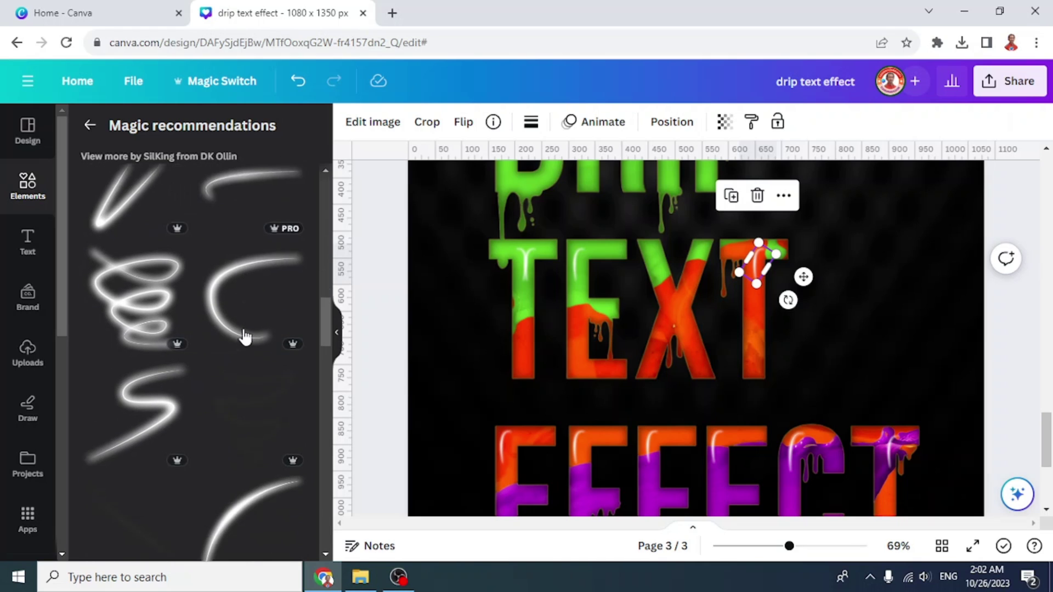
pyautogui.scroll(5, 245, 336)
pyautogui.scroll(3, 245, 336)
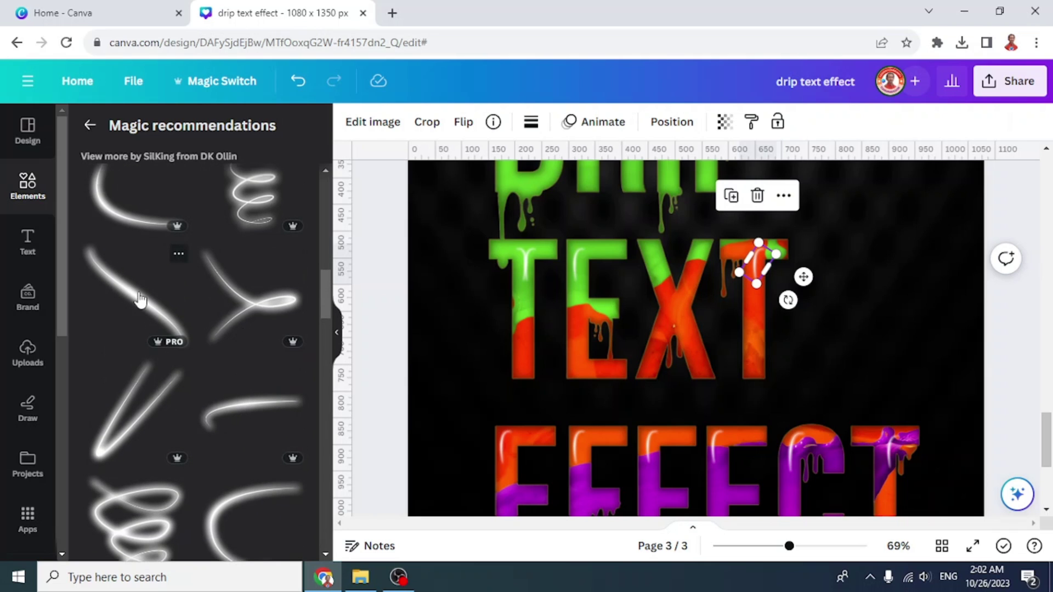
pyautogui.click(141, 300)
# - Shrink the diagonal glowing line and rotate it to fit along the long stroke of the X in TEXT
pyautogui.moveTo(777, 355); pyautogui.dragTo(689, 418)
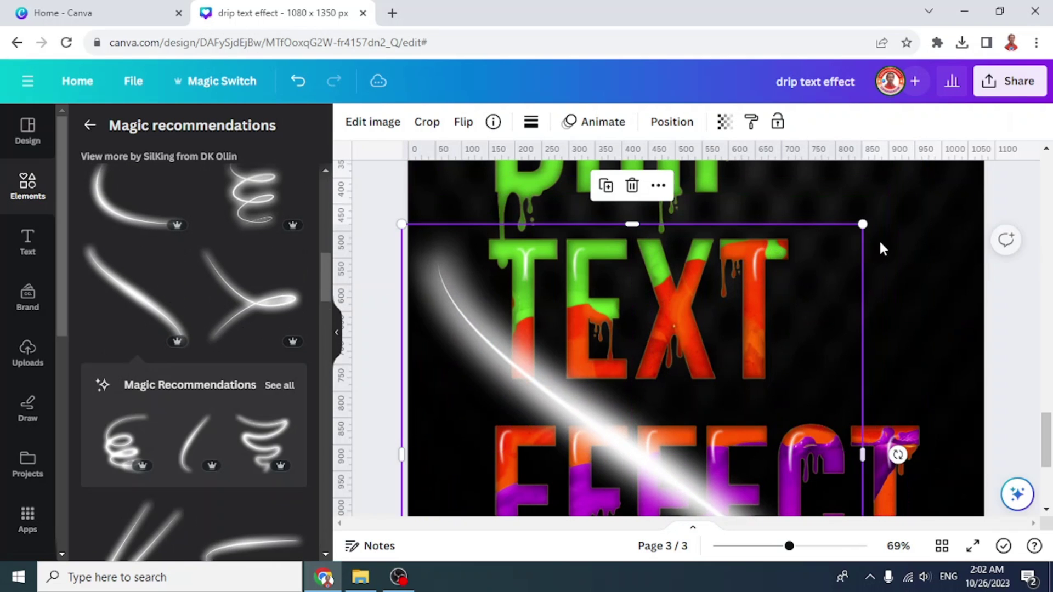
pyautogui.moveTo(866, 219)
pyautogui.mouseDown()
pyautogui.moveTo(804, 254)
pyautogui.moveTo(651, 426)
pyautogui.mouseUp()
pyautogui.moveTo(630, 461); pyautogui.dragTo(675, 315)
pyautogui.moveTo(669, 365)
pyautogui.mouseDown()
pyautogui.moveTo(689, 380)
pyautogui.moveTo(652, 362)
pyautogui.mouseUp()
pyautogui.moveTo(706, 286); pyautogui.dragTo(721, 280)
# - Place small highlight copies on the D, R and P of DRIP, and a rotated copy of the diagonal line along the I
pyautogui.scroll(3, 685, 365)
pyautogui.click(642, 350)
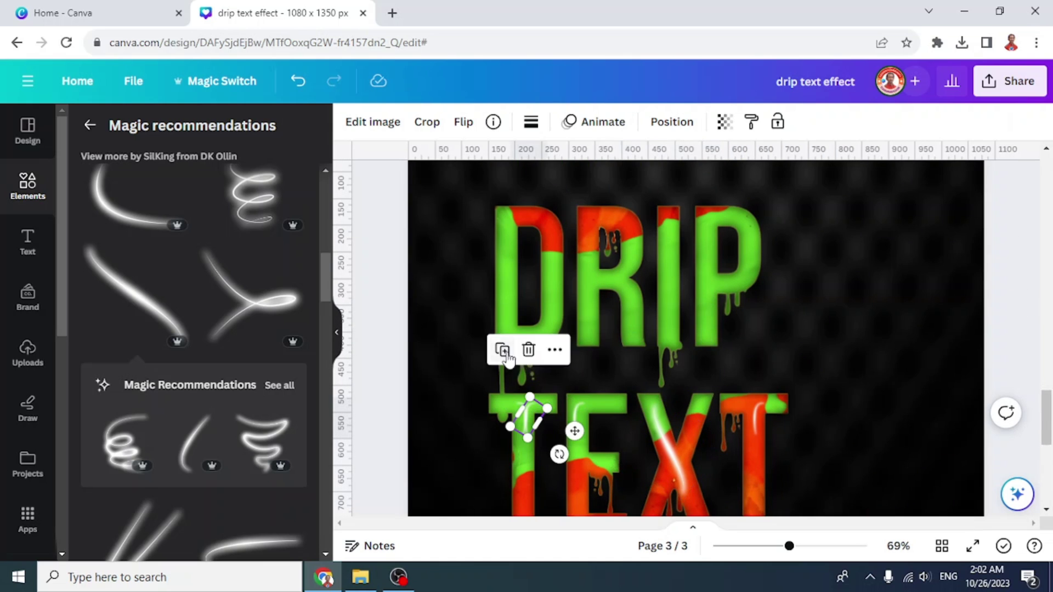
pyautogui.moveTo(560, 433)
pyautogui.mouseDown()
pyautogui.moveTo(548, 238)
pyautogui.moveTo(637, 243)
pyautogui.moveTo(680, 324)
pyautogui.moveTo(728, 345)
pyautogui.moveTo(651, 433)
pyautogui.mouseUp()
pyautogui.moveTo(664, 365); pyautogui.dragTo(682, 283)
pyautogui.hotkey('ctrl', 'z')
pyautogui.hotkey('ctrl', 'z')
pyautogui.hotkey('ctrl', 'z')
pyautogui.hotkey('ctrl', 'z')
pyautogui.hotkey('ctrl', 'z')
pyautogui.hotkey('ctrl', 'z')
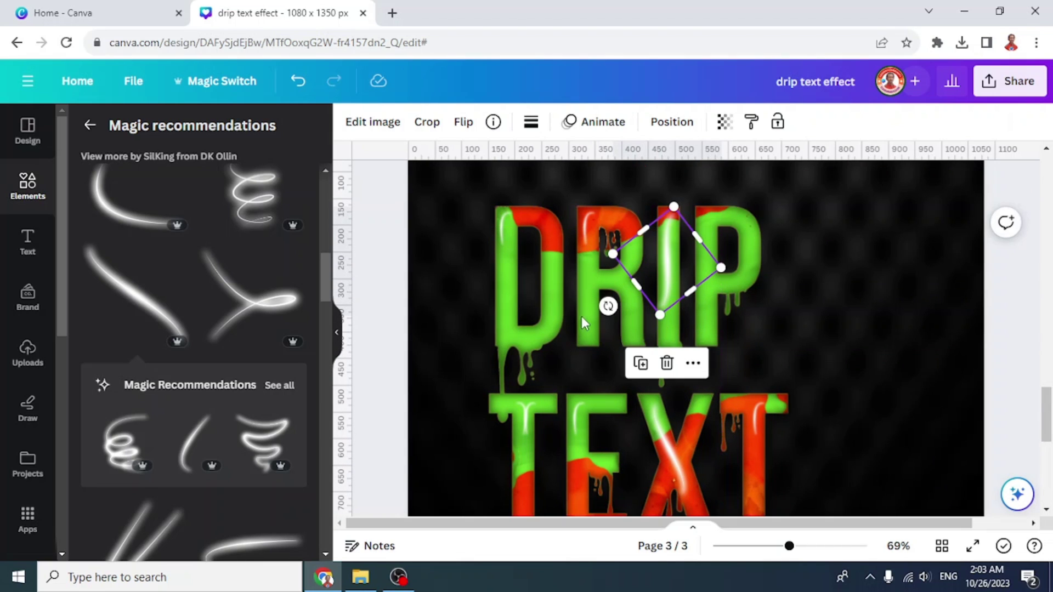
pyautogui.moveTo(718, 242); pyautogui.dragTo(709, 226)
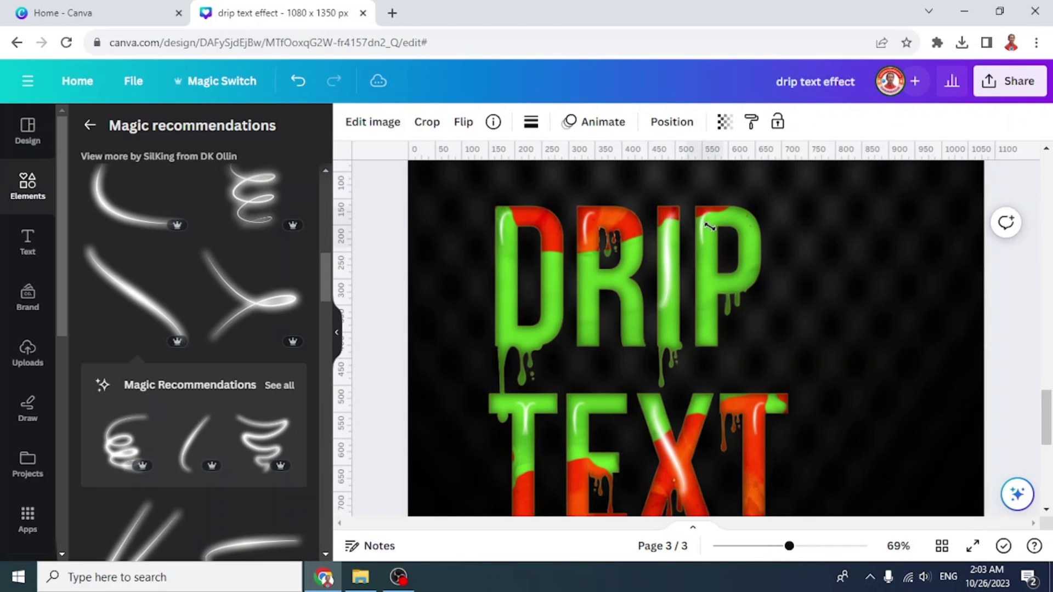
# - Zoom out to 35% and examine the highlighted lettering across the whole of page 3
pyautogui.click(755, 549)
pyautogui.click(775, 546)
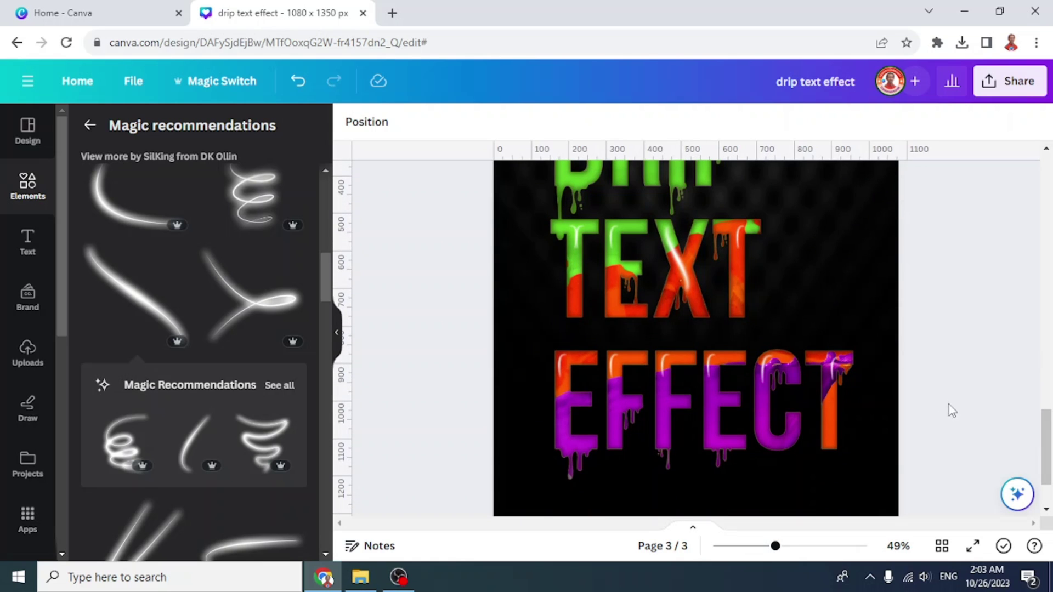
pyautogui.click(767, 547)
pyautogui.scroll(-2, 827, 455)
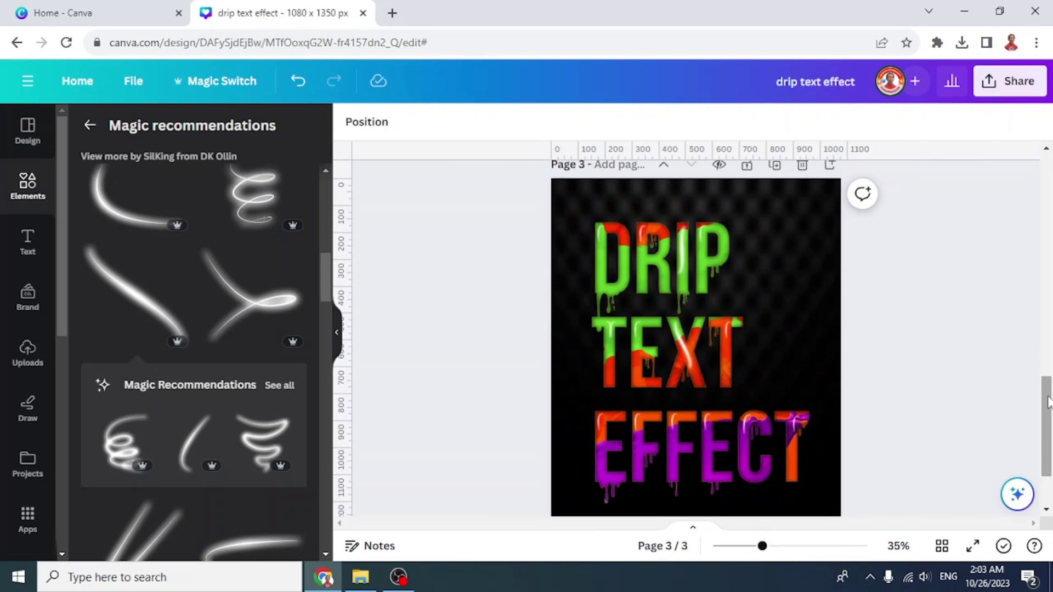